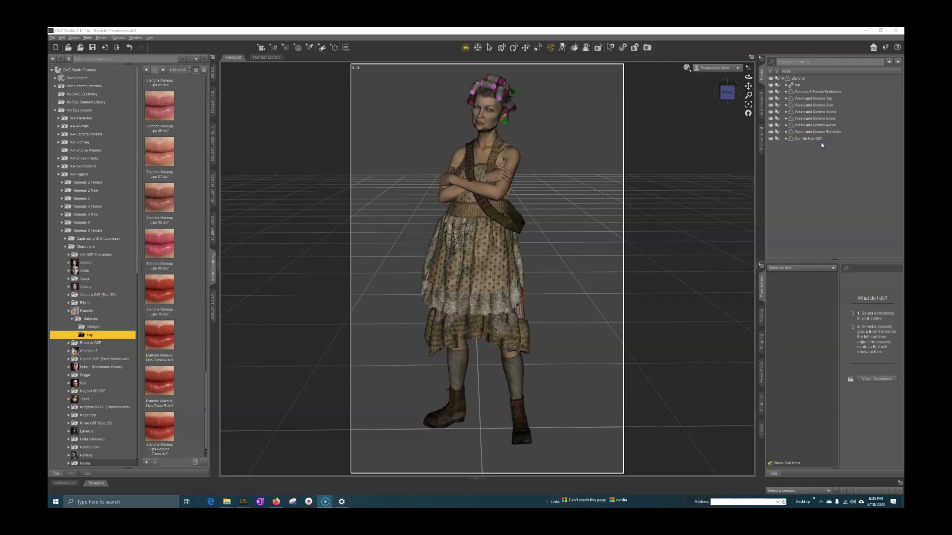
Select the whole Blanche figure in the scene hierarchy.
{"action": "left_click", "coordinate": [805, 85]}
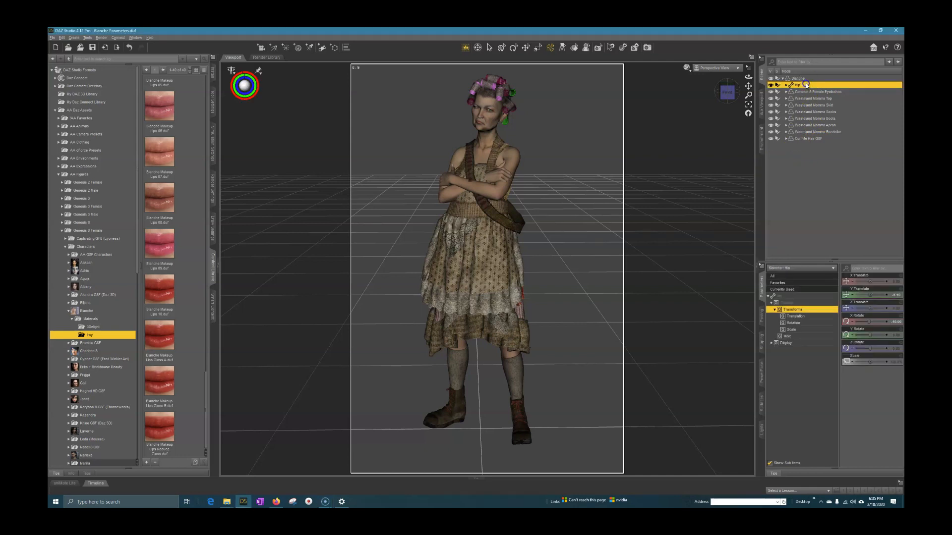
{"action": "left_click", "coordinate": [801, 78]}
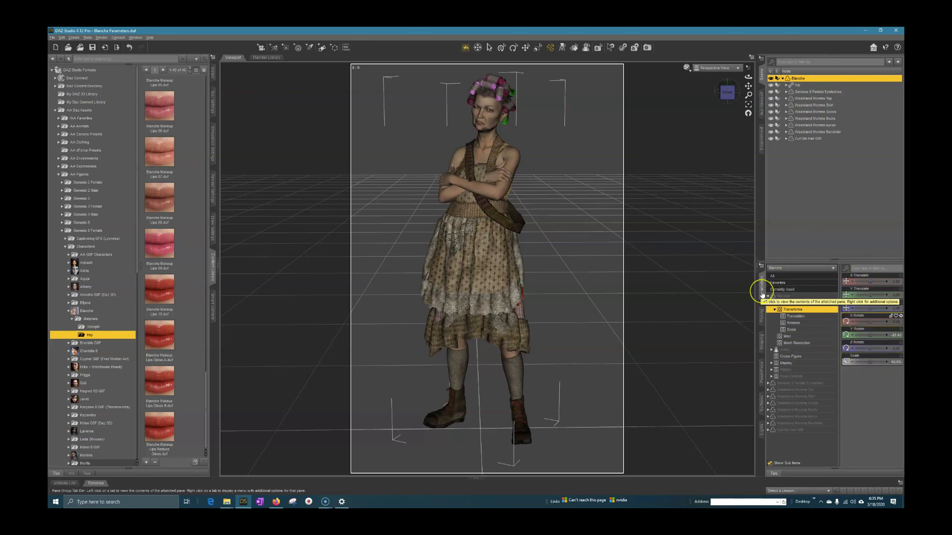
Look through the lists of available panes to find where the Parameters pane can be shown.
{"action": "right_click", "coordinate": [761, 452]}
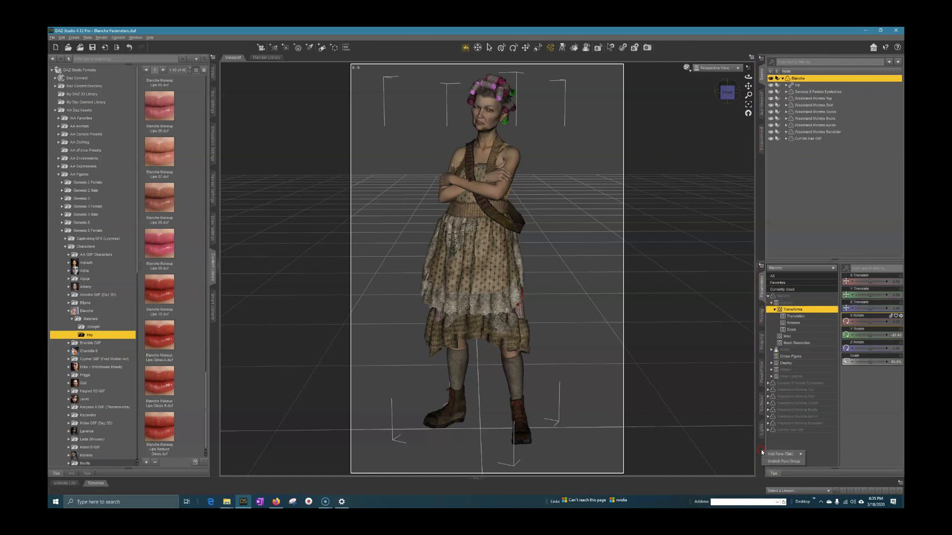
{"action": "left_click", "coordinate": [769, 454]}
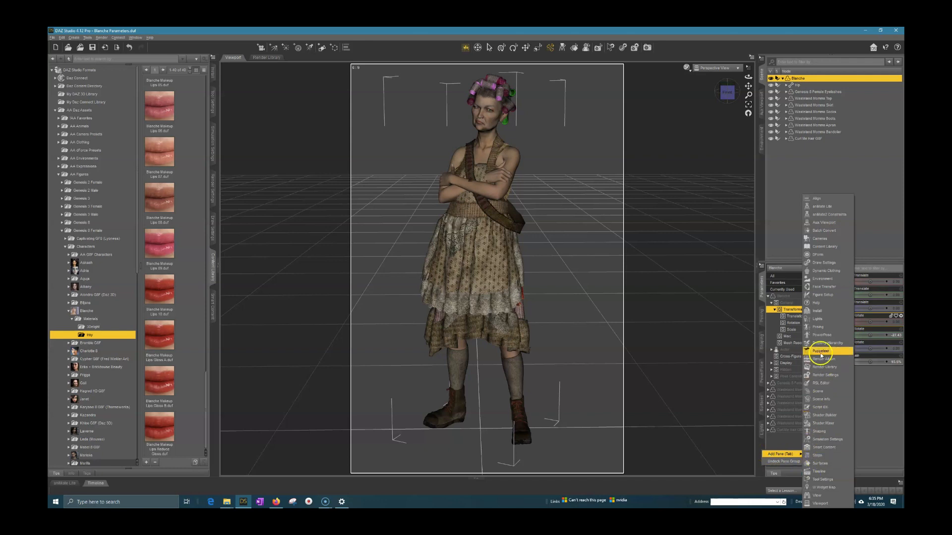
{"action": "left_click", "coordinate": [827, 375]}
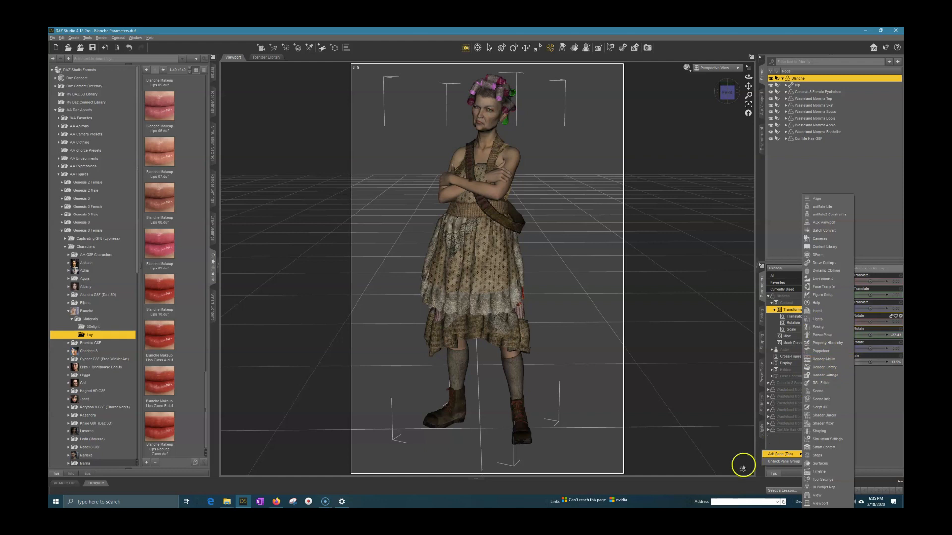
{"action": "left_click", "coordinate": [52, 209]}
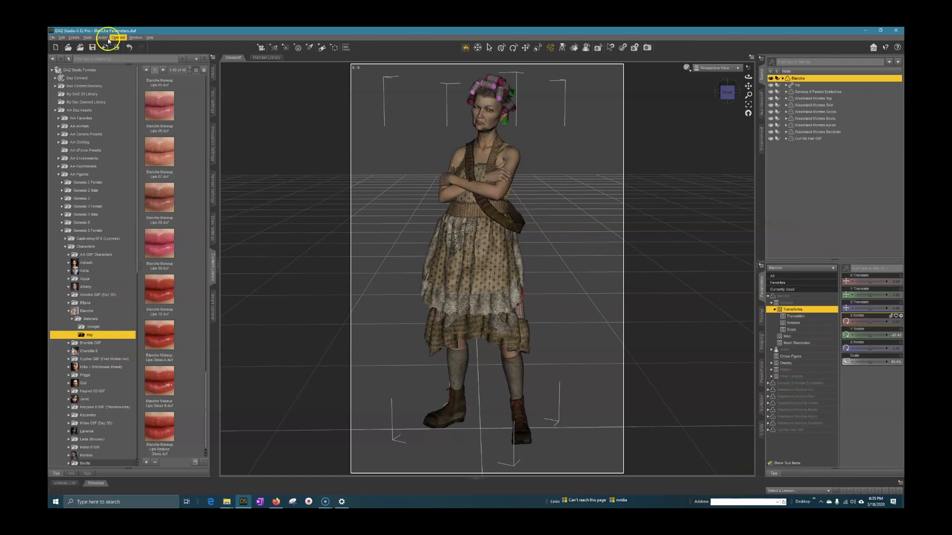
{"action": "left_click", "coordinate": [136, 37]}
{"action": "mouse_move", "coordinate": [157, 45]}
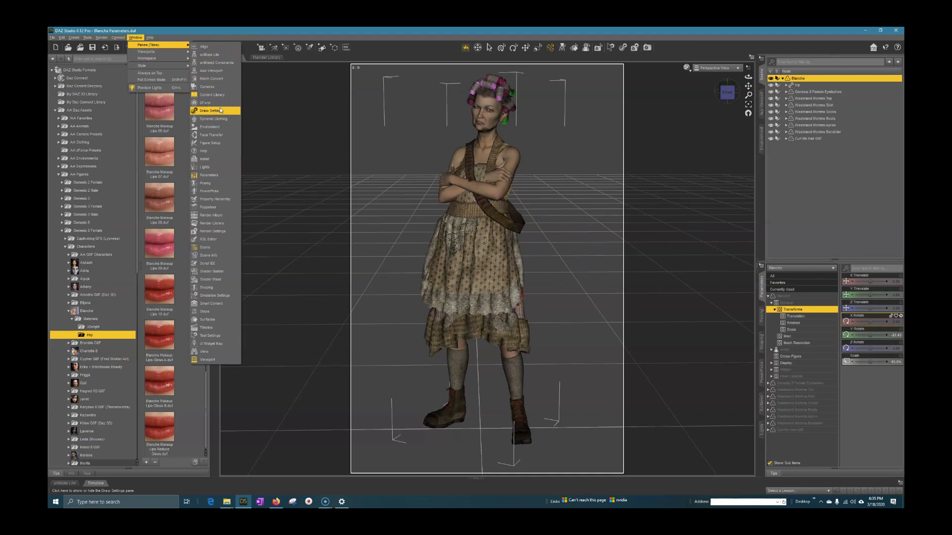
{"action": "left_click", "coordinate": [213, 180]}
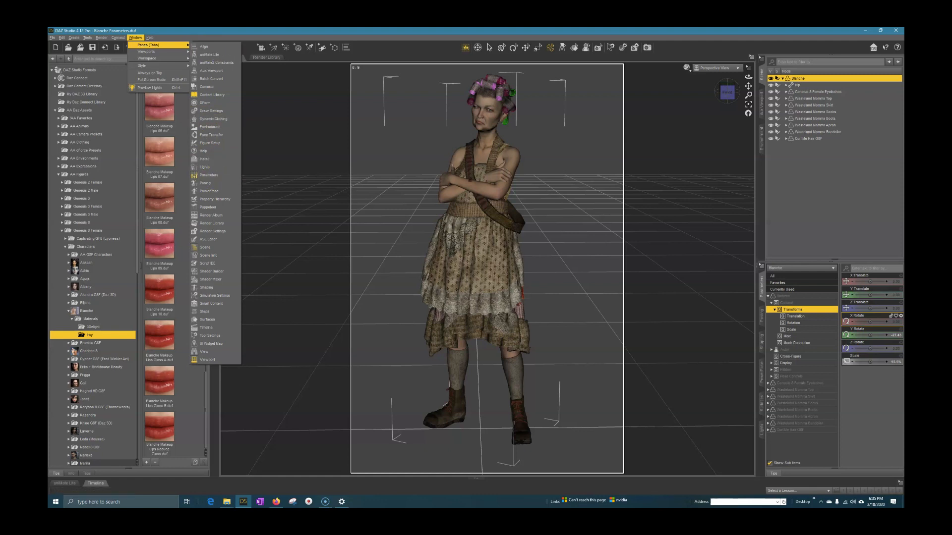
{"action": "left_click", "coordinate": [213, 177]}
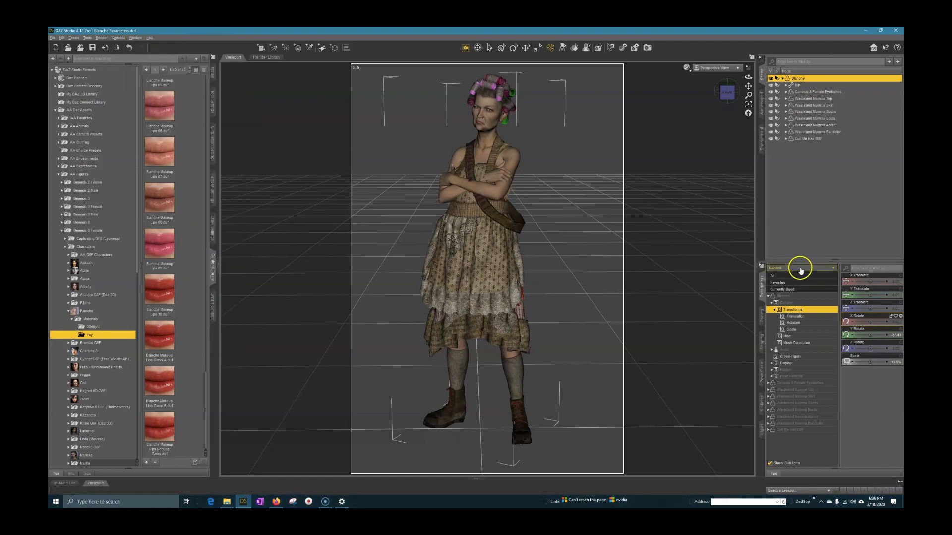
Collapse Blanche's Transforms and General parameter groups and list all of the figure's parameters.
{"action": "left_click", "coordinate": [768, 297]}
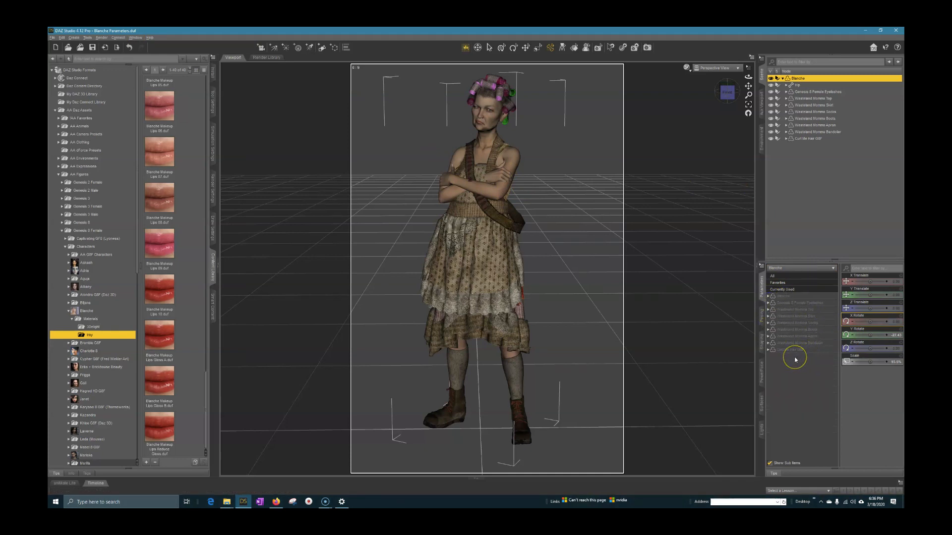
{"action": "left_click", "coordinate": [768, 297]}
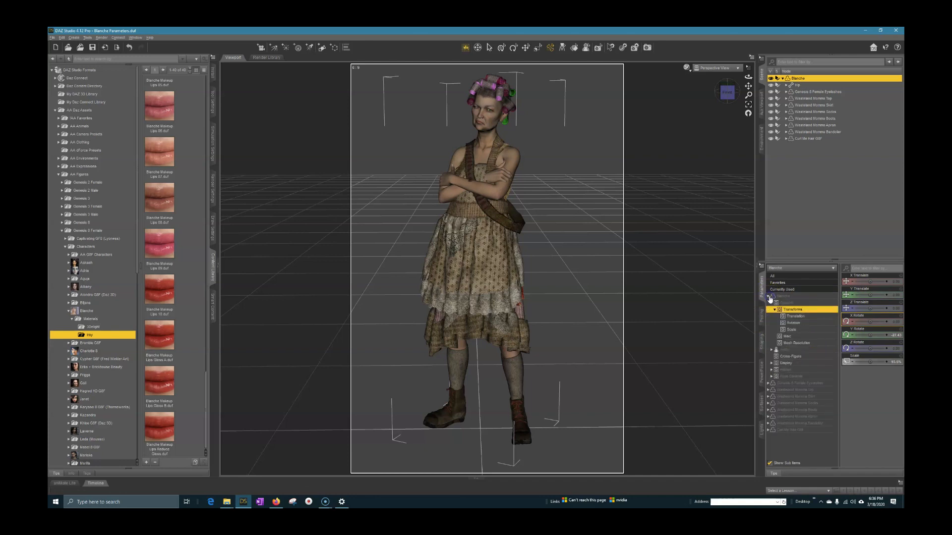
{"action": "left_click", "coordinate": [774, 309]}
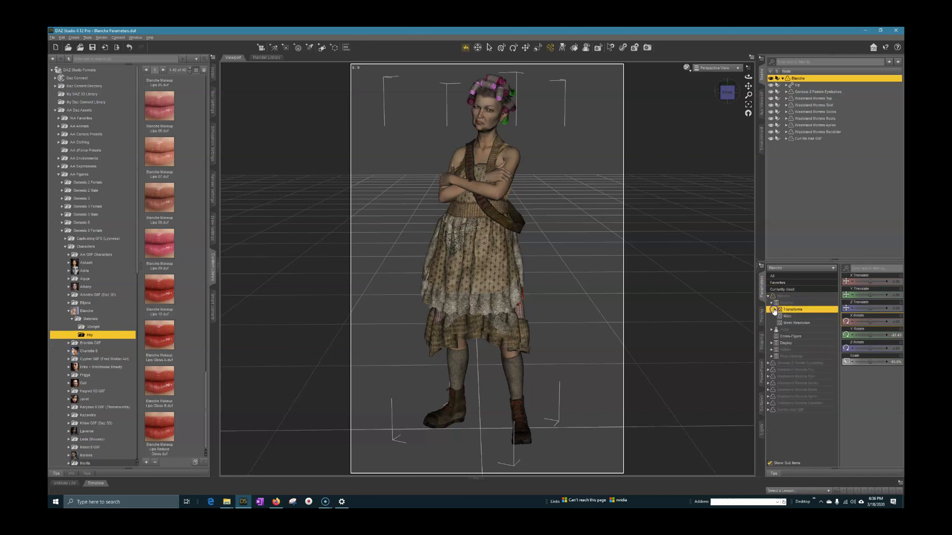
{"action": "left_click", "coordinate": [771, 303]}
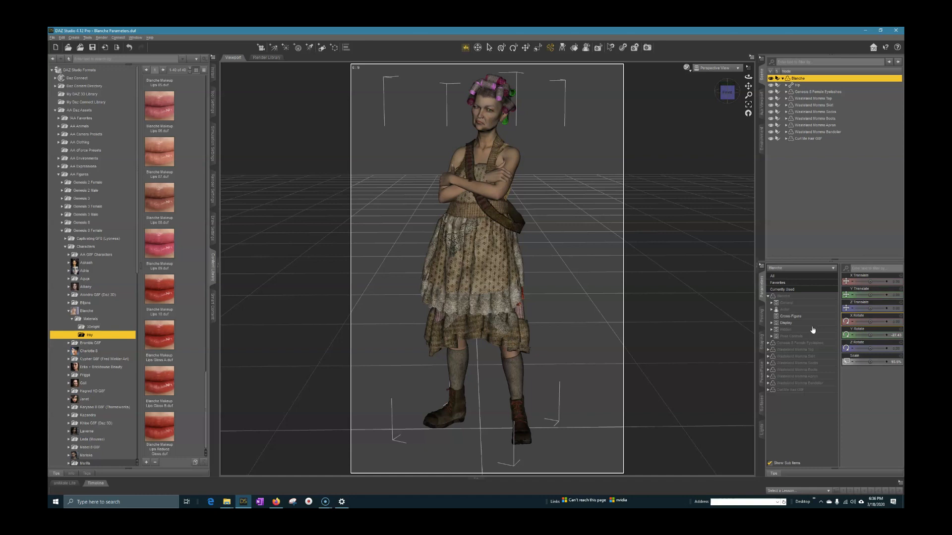
{"action": "left_click", "coordinate": [809, 296]}
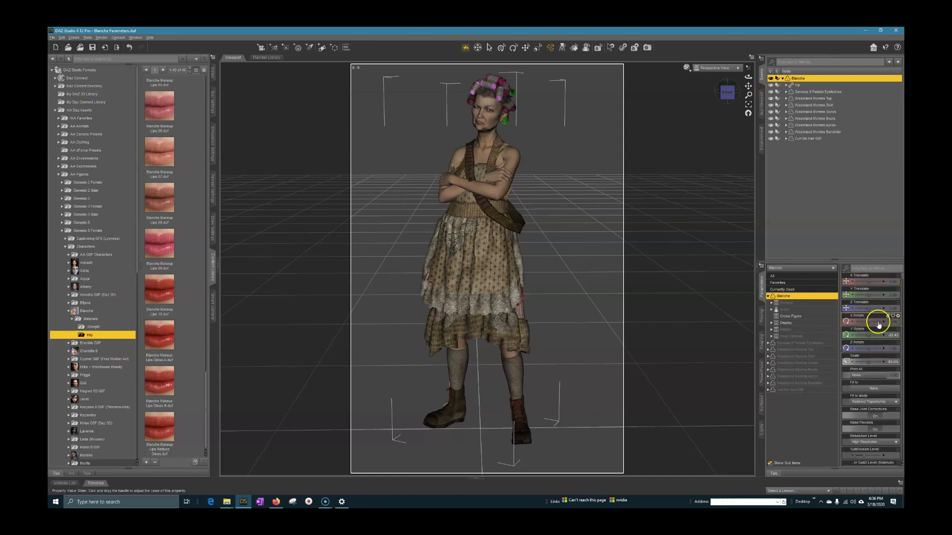
Move the Blanche figure slightly along all three axes with X, Y and Z Translate.
{"action": "mouse_move", "coordinate": [879, 324]}
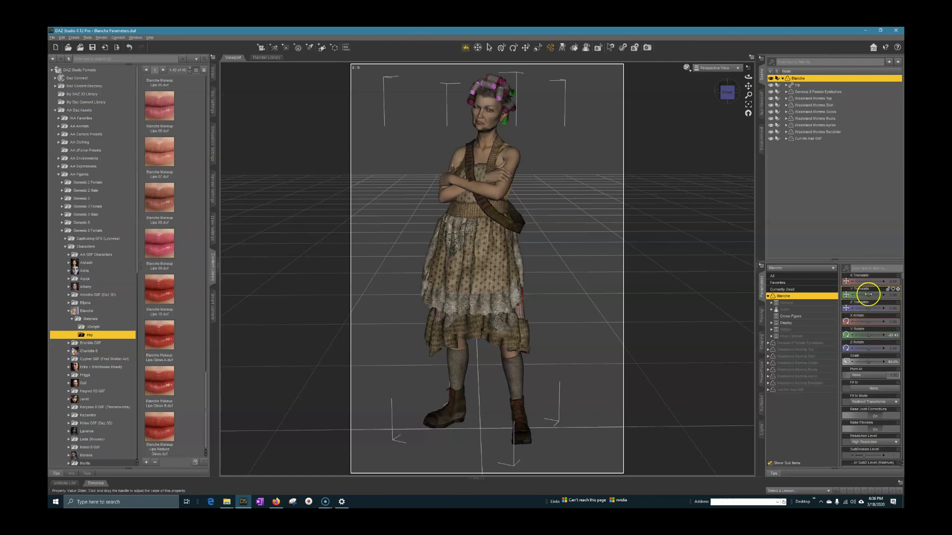
{"action": "mouse_move", "coordinate": [868, 294]}
{"action": "mouse_move", "coordinate": [868, 295]}
{"action": "left_mouse_down"}
{"action": "mouse_move", "coordinate": [860, 295]}
{"action": "mouse_move", "coordinate": [870, 294]}
{"action": "mouse_move", "coordinate": [870, 282]}
{"action": "mouse_move", "coordinate": [888, 281]}
{"action": "mouse_move", "coordinate": [864, 280]}
{"action": "mouse_move", "coordinate": [878, 281]}
{"action": "left_mouse_up"}
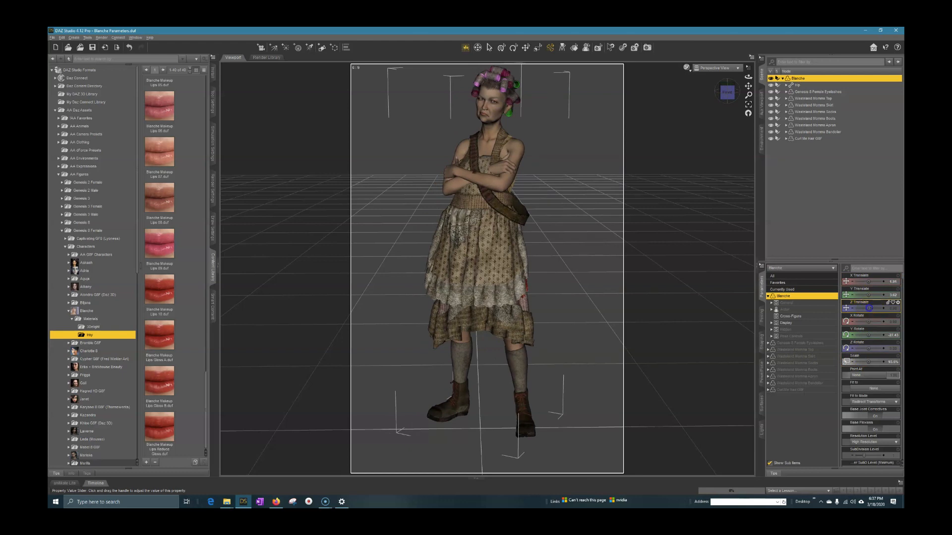
{"action": "mouse_move", "coordinate": [868, 308]}
{"action": "left_mouse_down"}
{"action": "mouse_move", "coordinate": [898, 317]}
{"action": "mouse_move", "coordinate": [894, 304]}
{"action": "mouse_move", "coordinate": [868, 308]}
{"action": "left_mouse_up"}
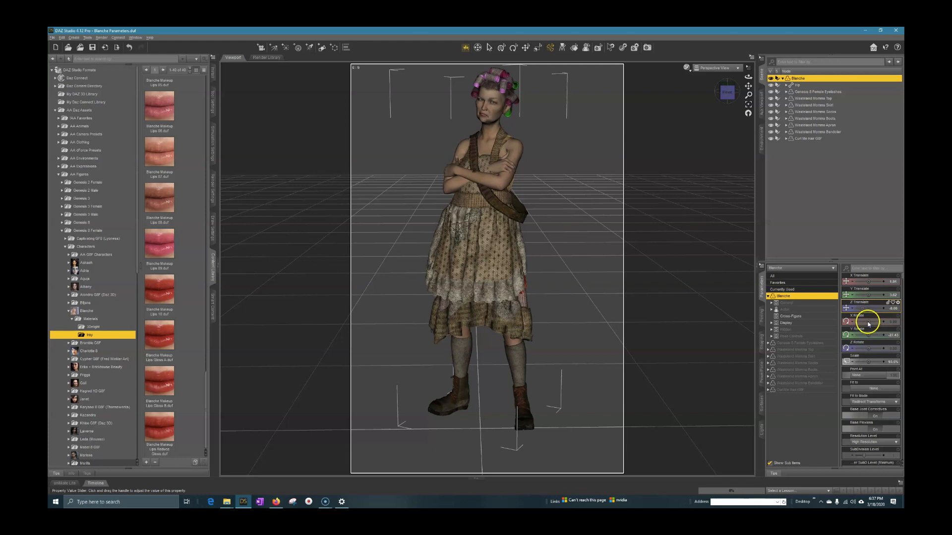
Try tilting the Blanche figure forward with X Rotate, and undo the tilt.
{"action": "left_click", "coordinate": [868, 324]}
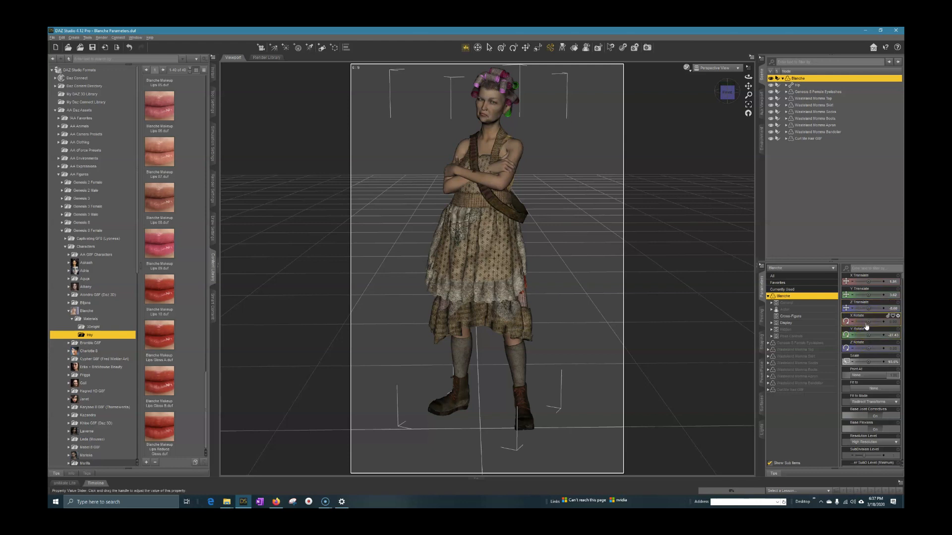
{"action": "mouse_move", "coordinate": [868, 321]}
{"action": "left_mouse_down"}
{"action": "mouse_move", "coordinate": [883, 321]}
{"action": "mouse_move", "coordinate": [868, 321]}
{"action": "left_mouse_up"}
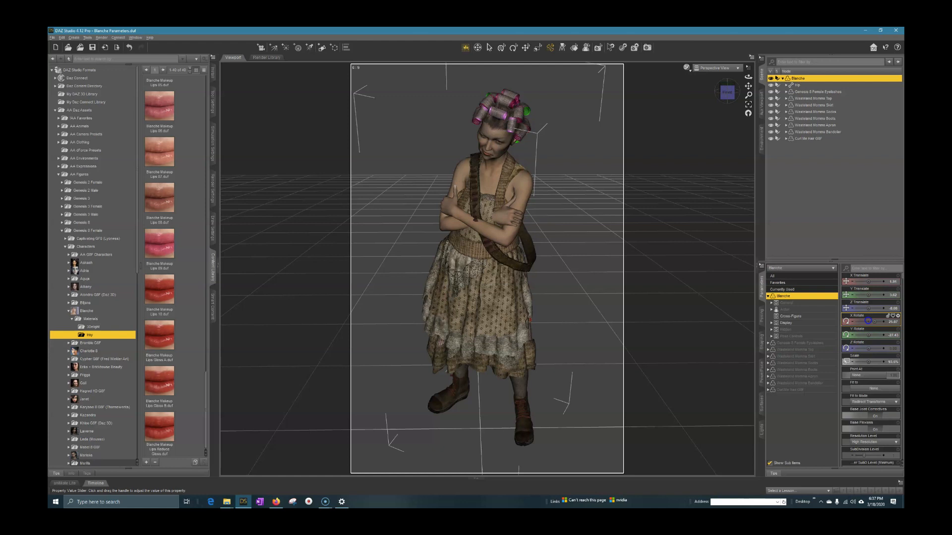
{"action": "left_click_drag", "start_coordinate": [868, 321], "coordinate": [861, 324]}
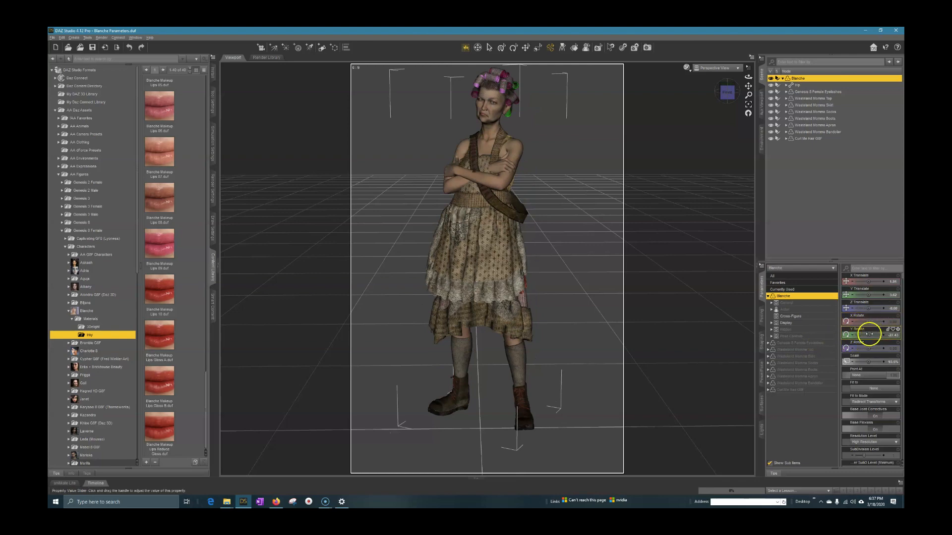
Try turning the Blanche figure with Y Rotate and tipping it sideways with Z Rotate, and undo the rotations.
{"action": "mouse_move", "coordinate": [869, 335]}
{"action": "left_mouse_down"}
{"action": "mouse_move", "coordinate": [849, 335]}
{"action": "mouse_move", "coordinate": [878, 333]}
{"action": "mouse_move", "coordinate": [846, 332]}
{"action": "mouse_move", "coordinate": [869, 347]}
{"action": "left_mouse_up"}
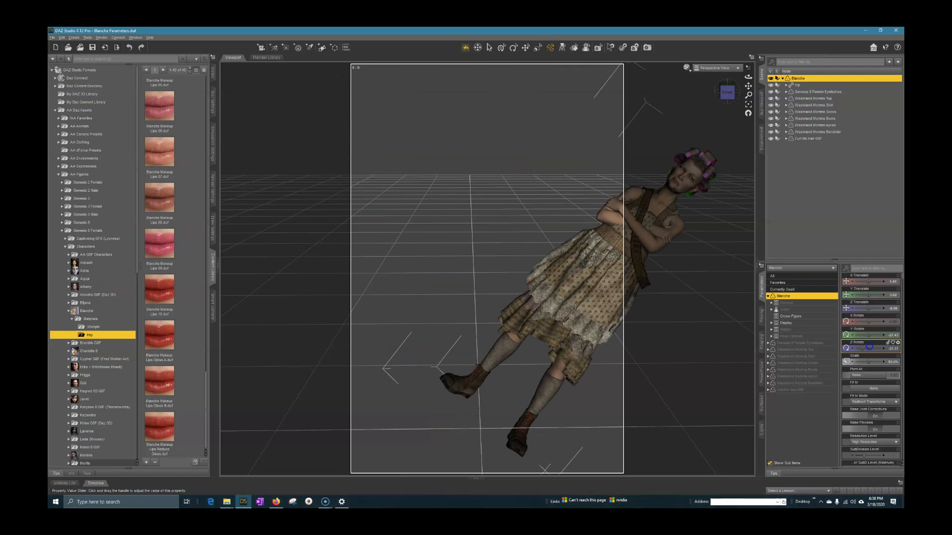
{"action": "left_click_drag", "start_coordinate": [869, 347], "coordinate": [869, 347]}
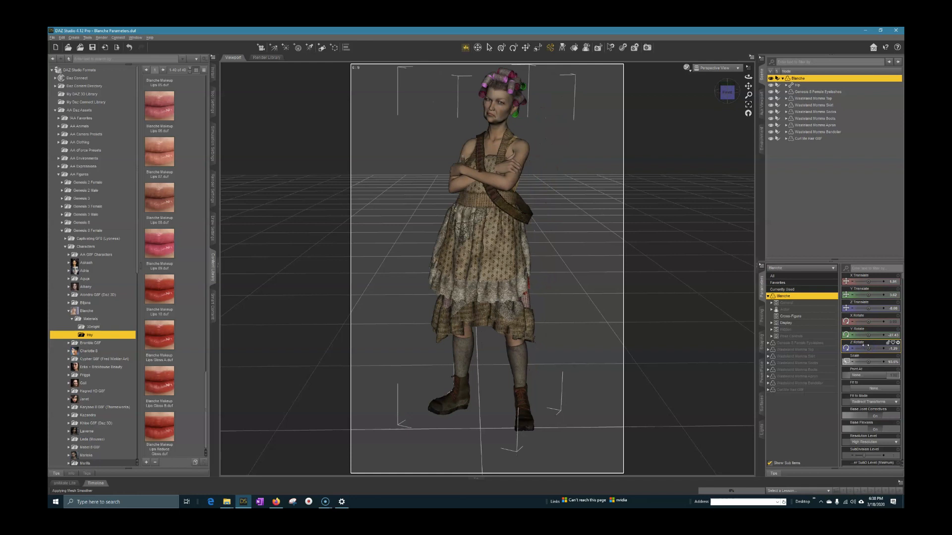
{"action": "key", "text": "ctrl+z"}
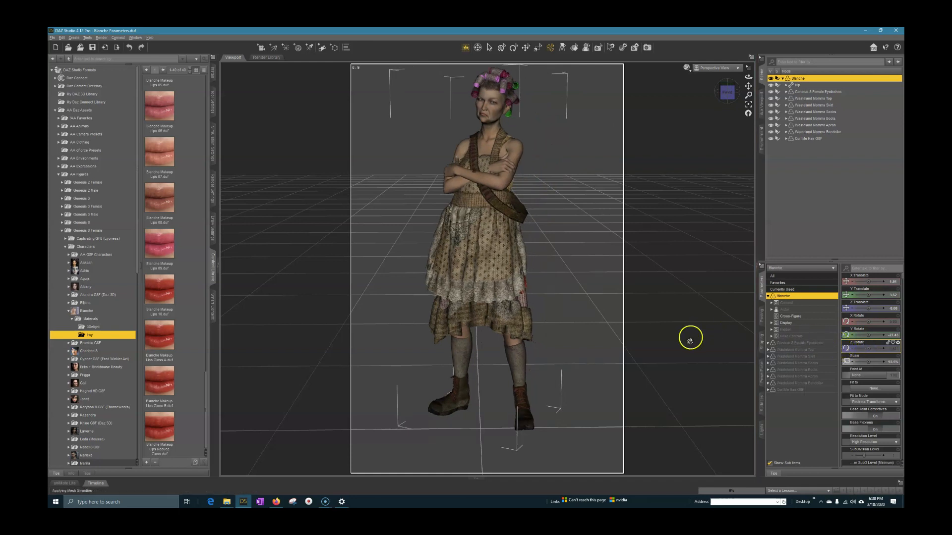
Try rotating the Blanche figure in the viewport with the Universal tool, undoing the rotations and the earlier Z Translate change.
{"action": "left_click", "coordinate": [501, 49]}
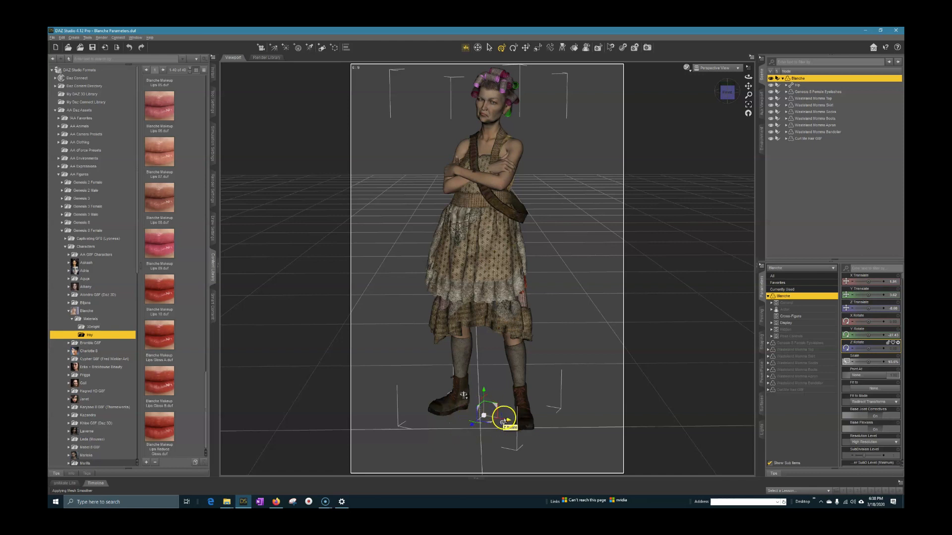
{"action": "mouse_move", "coordinate": [502, 421]}
{"action": "left_mouse_down"}
{"action": "mouse_move", "coordinate": [518, 440]}
{"action": "mouse_move", "coordinate": [476, 396]}
{"action": "mouse_move", "coordinate": [504, 421]}
{"action": "left_mouse_up"}
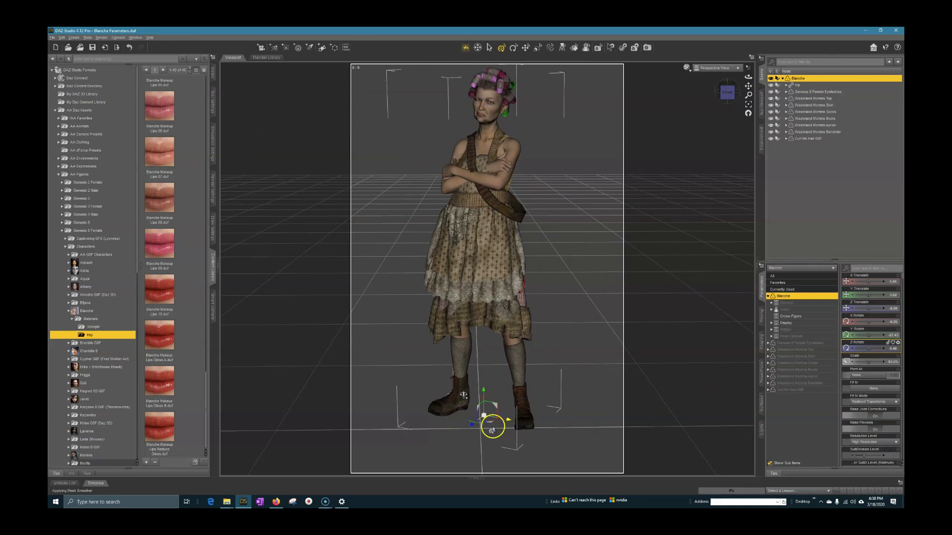
{"action": "key", "text": "ctrl+z"}
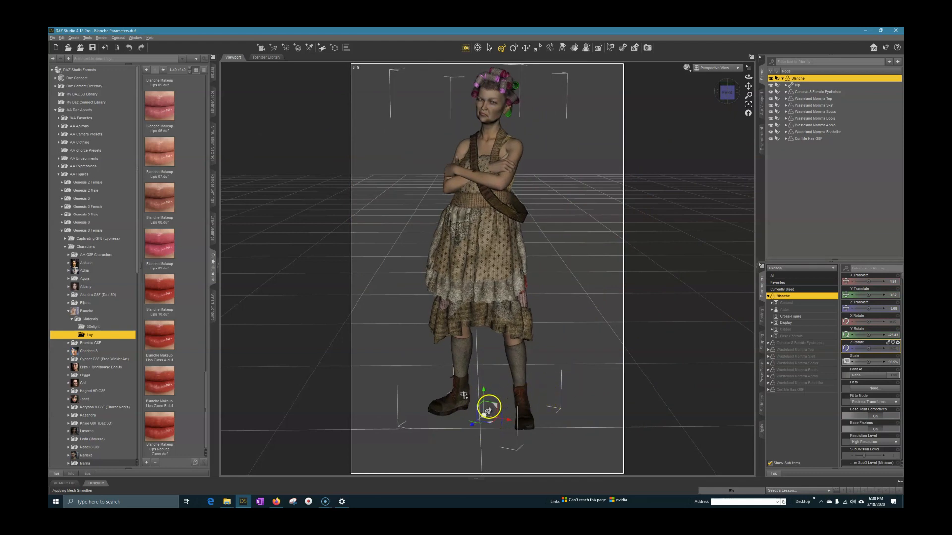
{"action": "key", "text": "ctrl+z"}
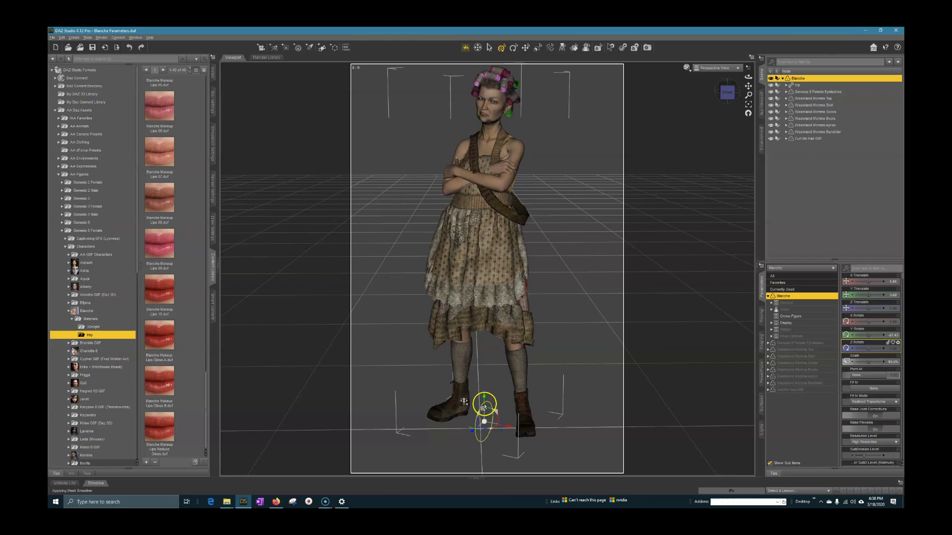
{"action": "left_click_drag", "start_coordinate": [483, 408], "coordinate": [499, 412]}
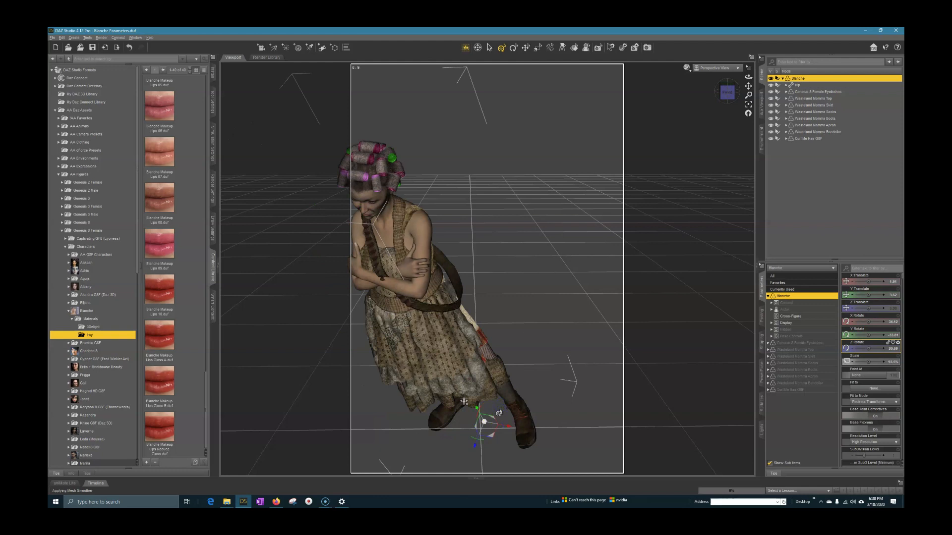
{"action": "key", "text": "ctrl+z"}
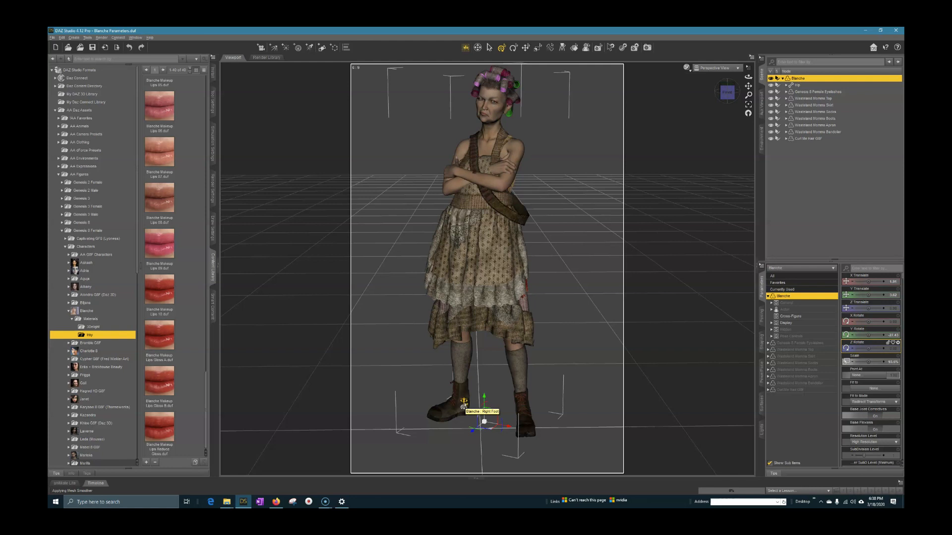
Try Restore Figure Pose on the Blanche figure, and undo it to bring back the crossed-arms pose.
{"action": "right_click", "coordinate": [463, 404]}
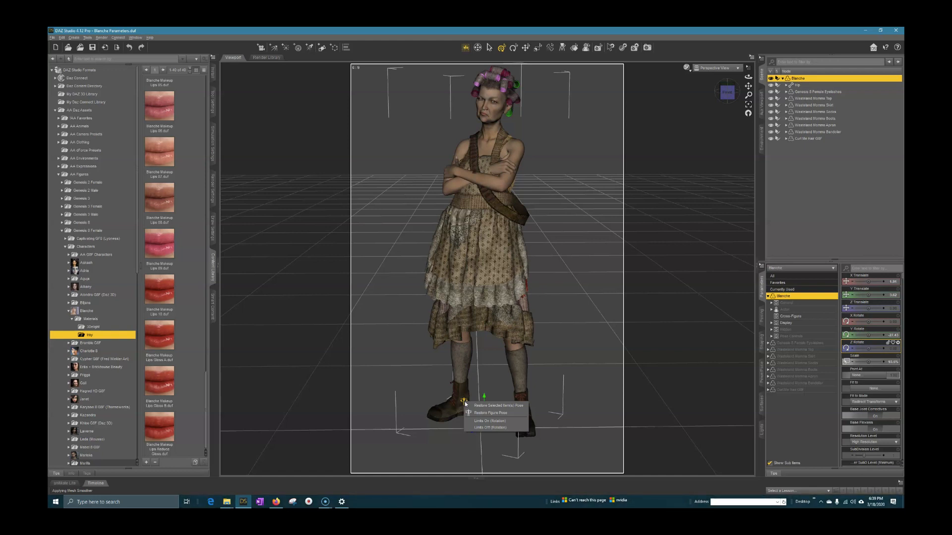
{"action": "left_click", "coordinate": [489, 414]}
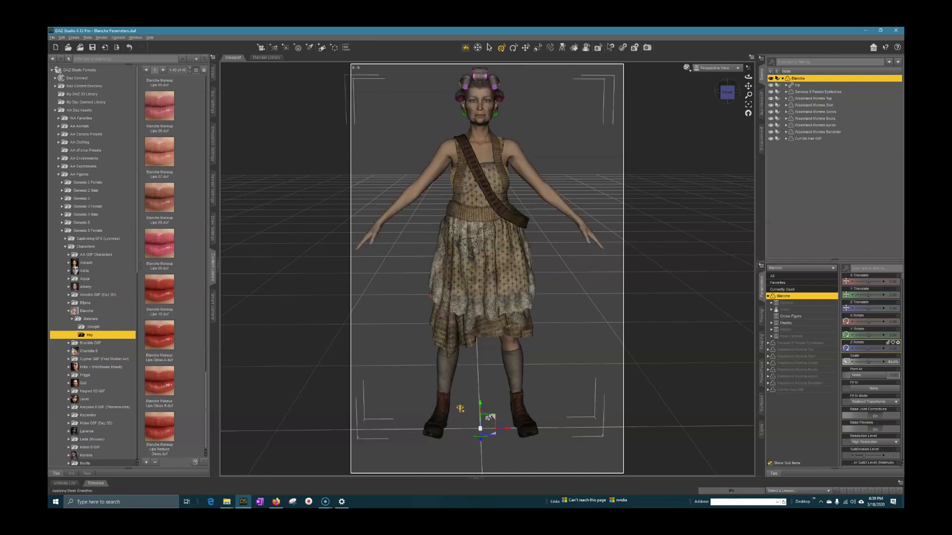
{"action": "left_click", "coordinate": [61, 38]}
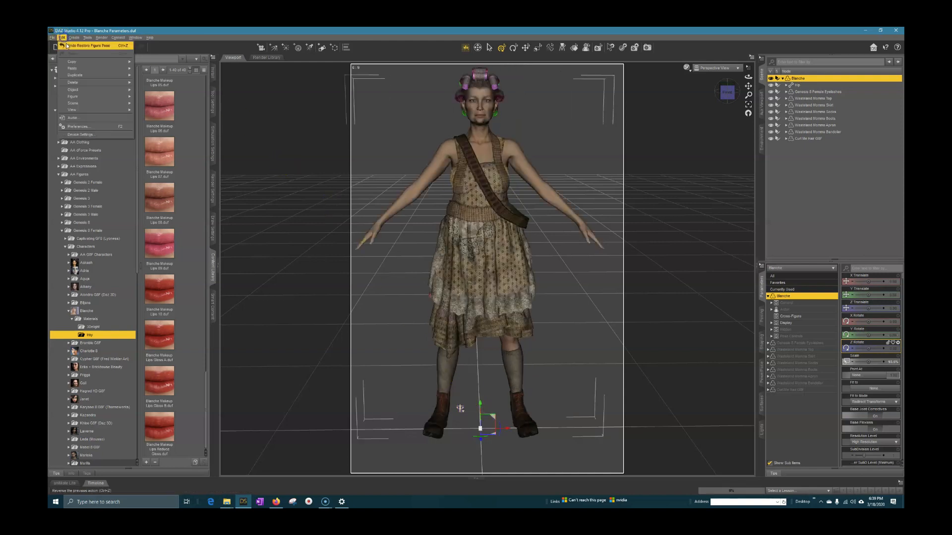
{"action": "left_click", "coordinate": [82, 45]}
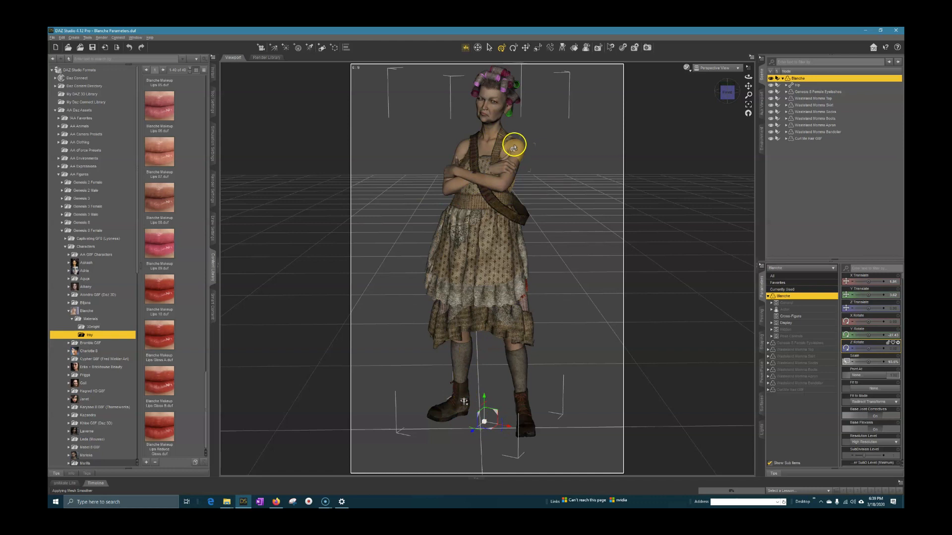
Shrink the entire Blanche figure uniformly with its Scale parameter.
{"action": "left_click_drag", "start_coordinate": [869, 362], "coordinate": [868, 362]}
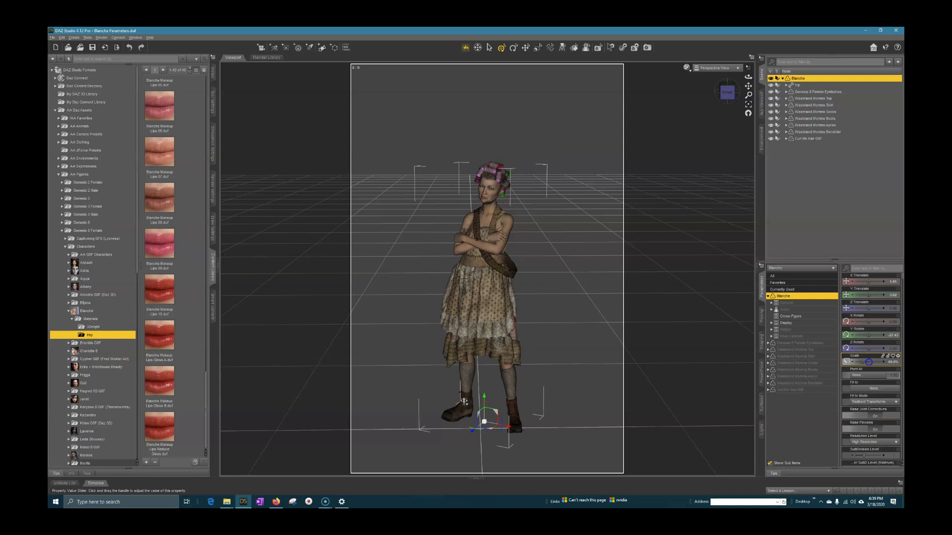
{"action": "left_click_drag", "start_coordinate": [869, 362], "coordinate": [868, 361]}
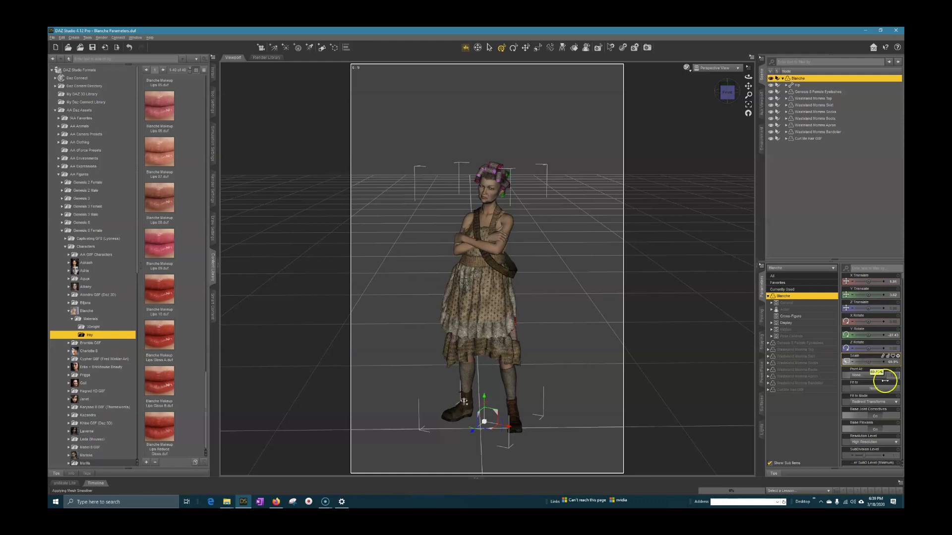
Undo the last Scale change on the Blanche figure and show the Transforms parameters in its General group.
{"action": "key", "text": "ctrl+z"}
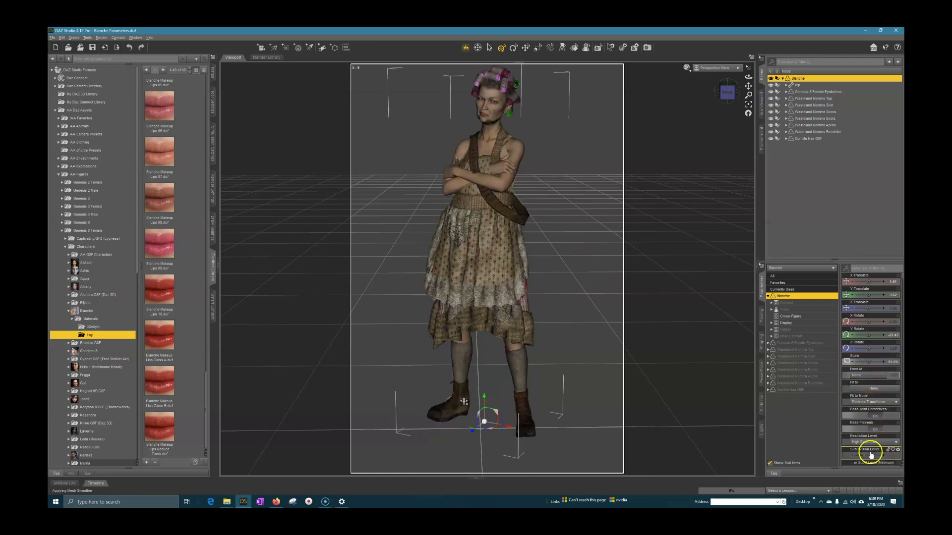
{"action": "scroll", "coordinate": [882, 445], "scroll_direction": "down", "scroll_amount": 5}
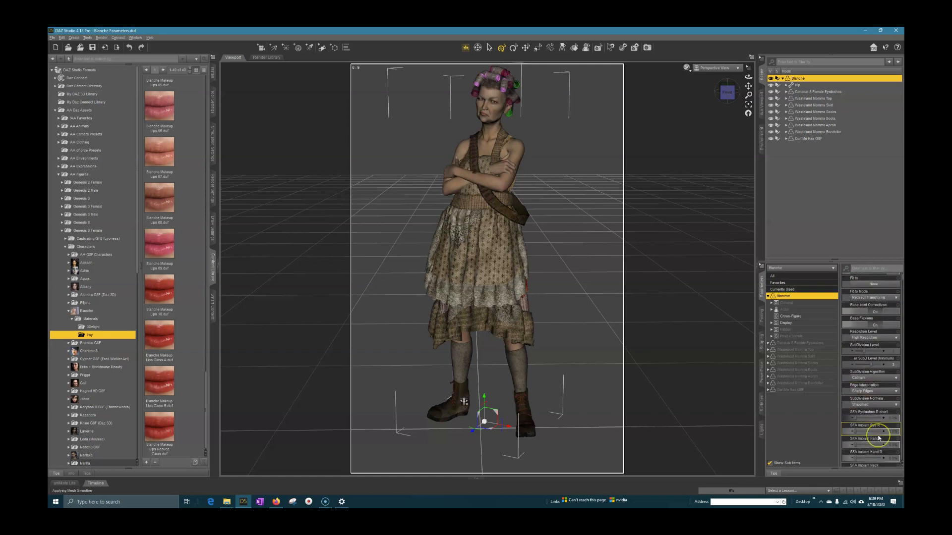
{"action": "left_click", "coordinate": [778, 303]}
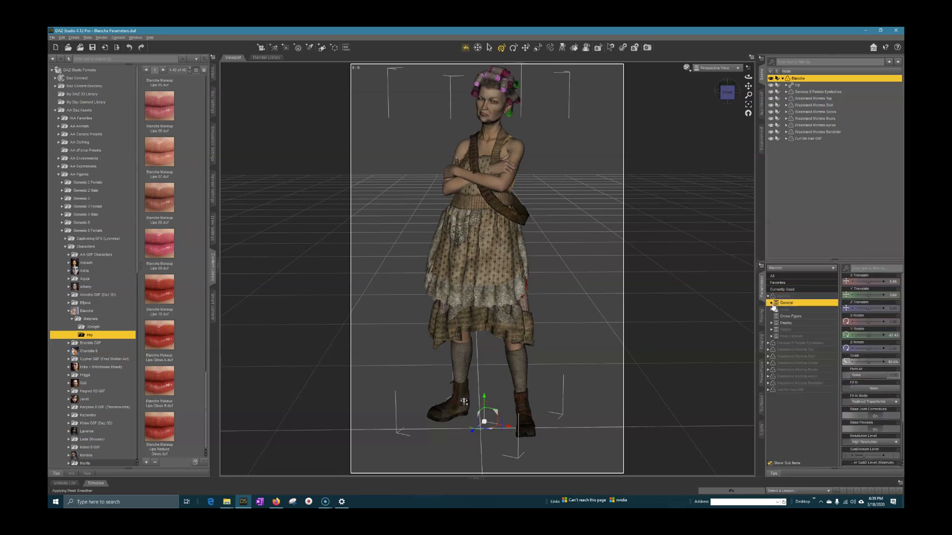
{"action": "left_click", "coordinate": [771, 303]}
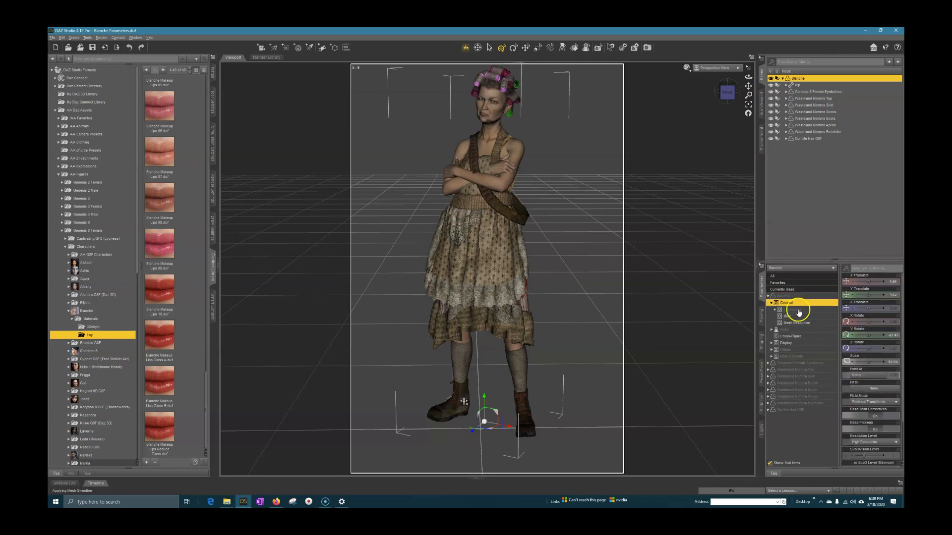
{"action": "left_click", "coordinate": [794, 310]}
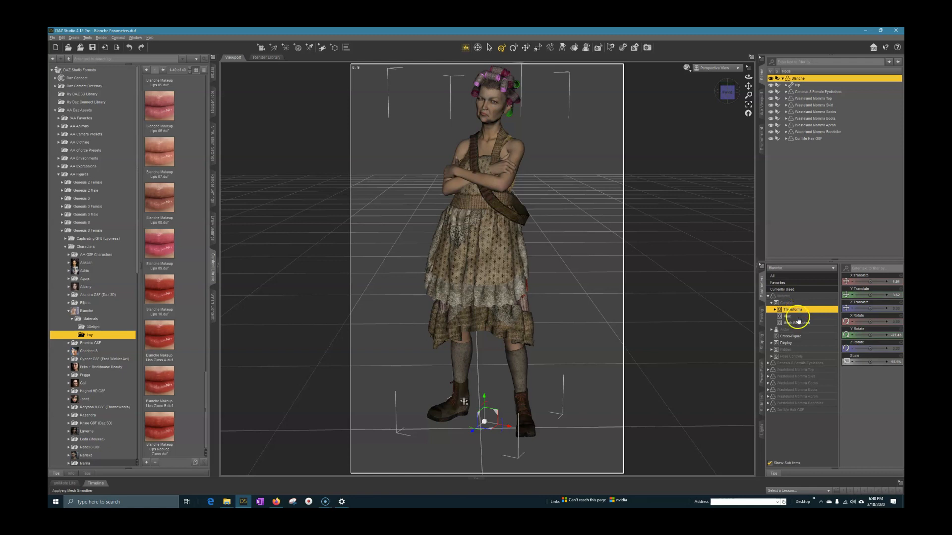
Examine Blanche's Translation and Rotation parameters, followed by the Misc and Mesh Resolution groups.
{"action": "left_click", "coordinate": [775, 309]}
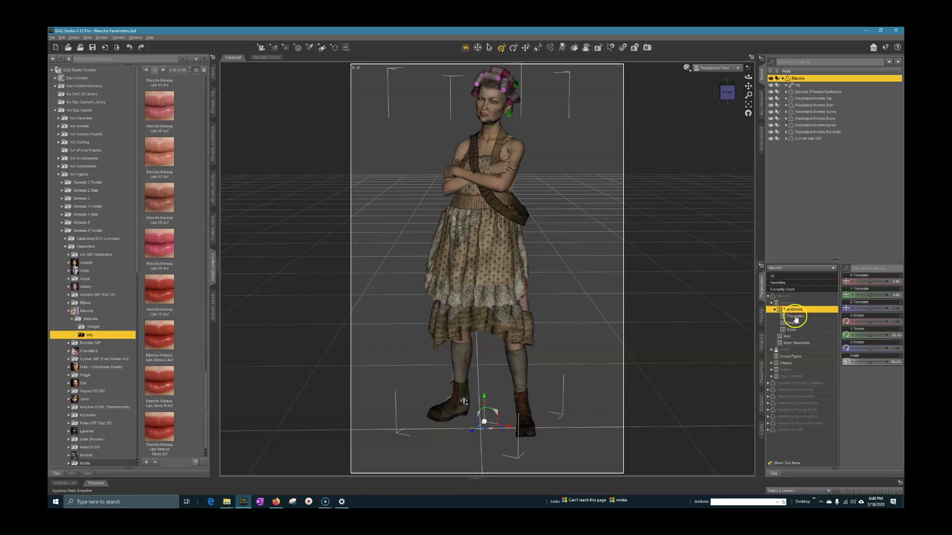
{"action": "left_click", "coordinate": [795, 316]}
{"action": "left_click", "coordinate": [794, 323]}
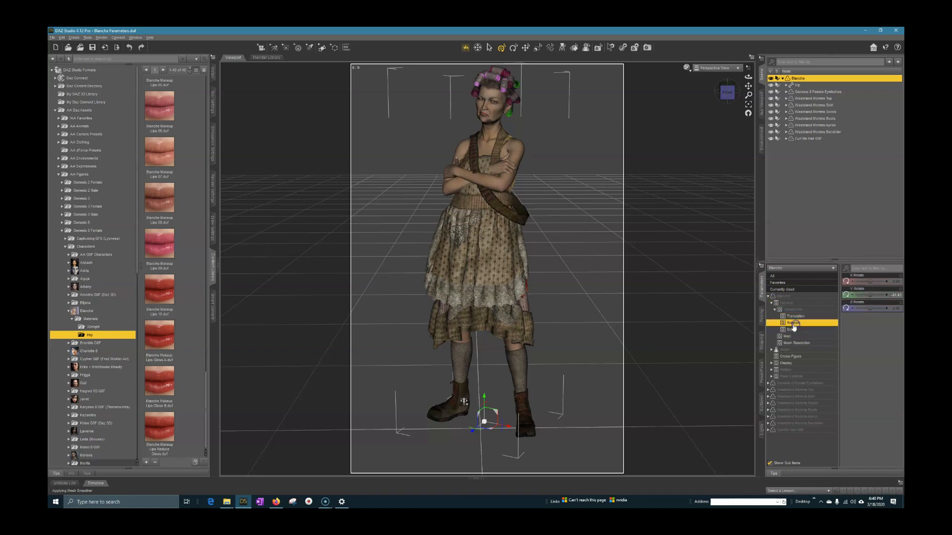
{"action": "left_click", "coordinate": [774, 310]}
{"action": "left_click", "coordinate": [786, 317]}
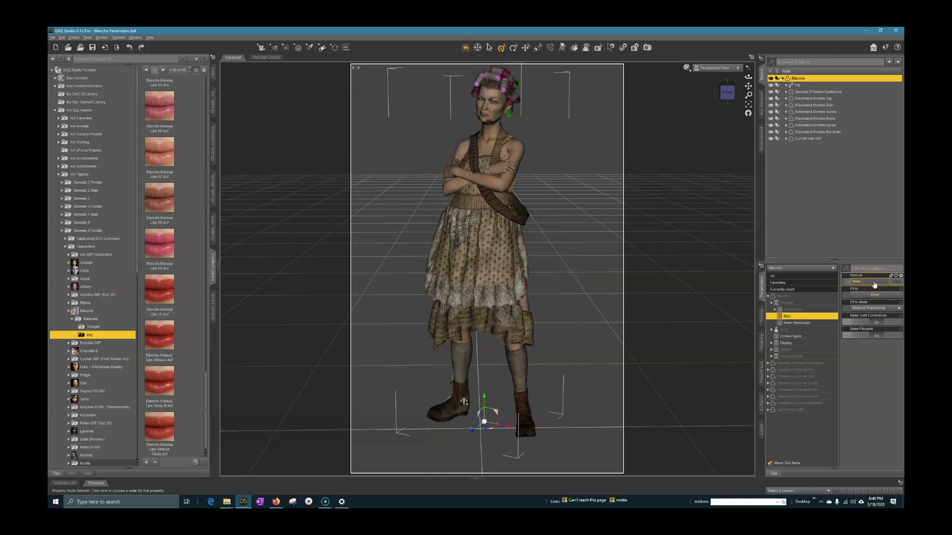
{"action": "left_click", "coordinate": [797, 323]}
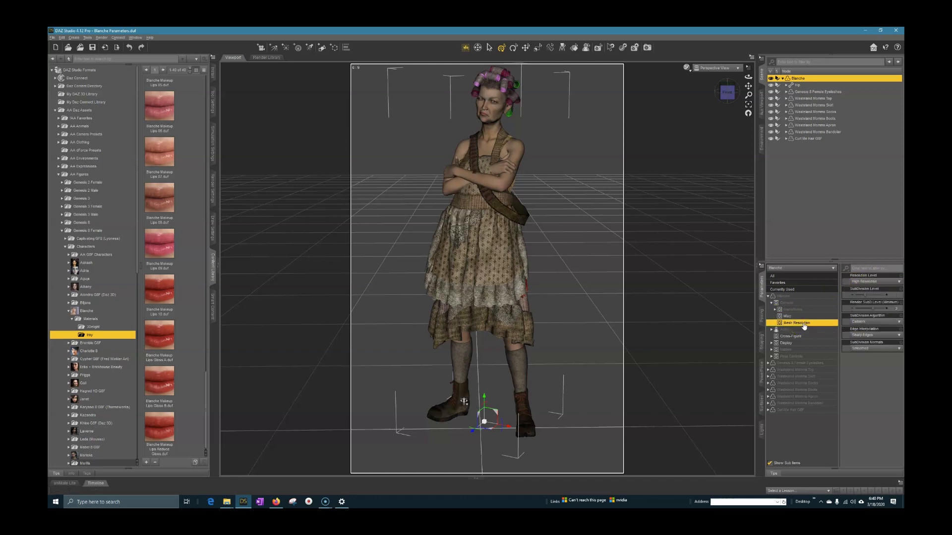
{"action": "left_click", "coordinate": [800, 325]}
Convert the Curl Me Hair G8F item to a SubD mesh.
{"action": "left_click", "coordinate": [811, 139]}
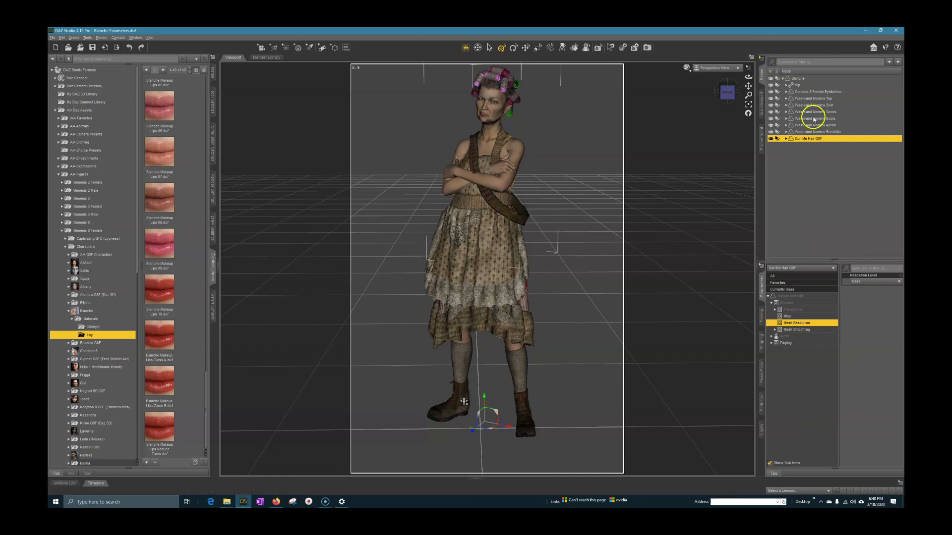
{"action": "left_click", "coordinate": [762, 59]}
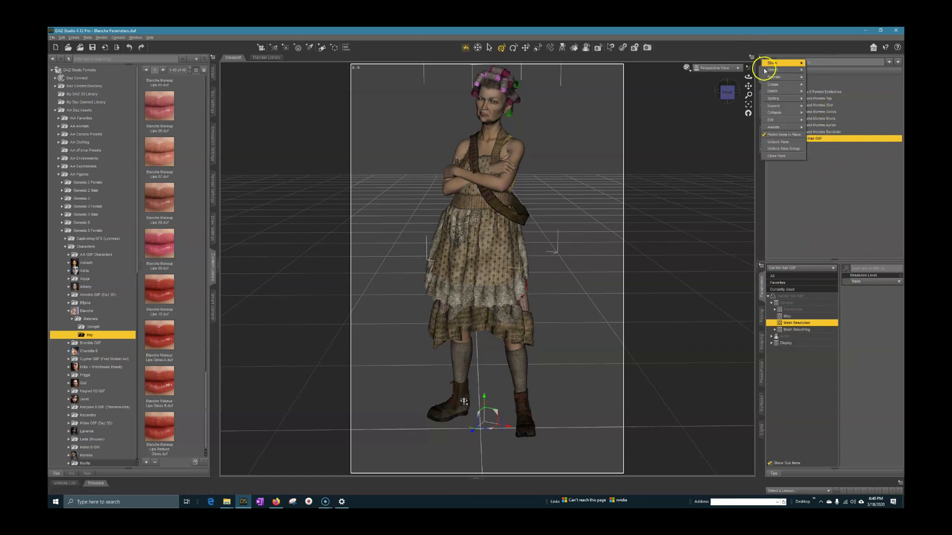
{"action": "left_click", "coordinate": [776, 120]}
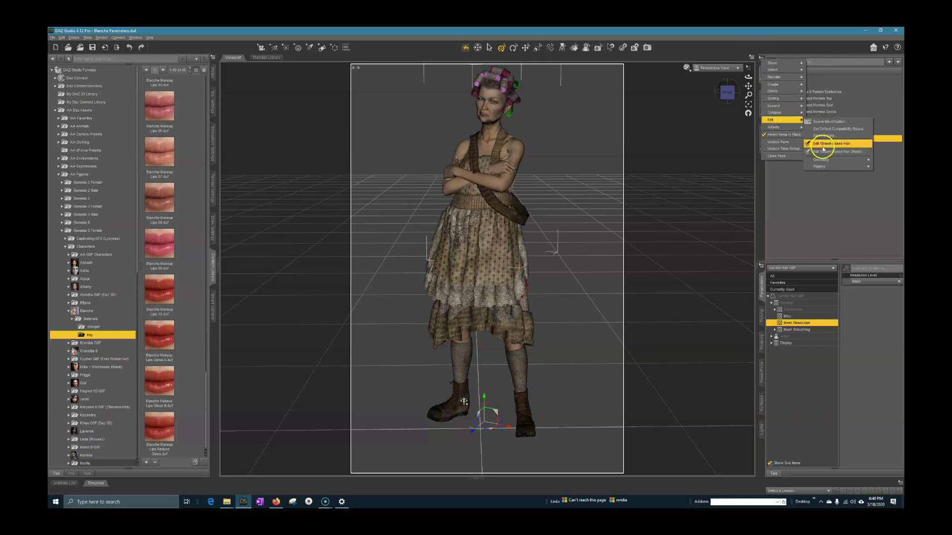
{"action": "mouse_move", "coordinate": [817, 158]}
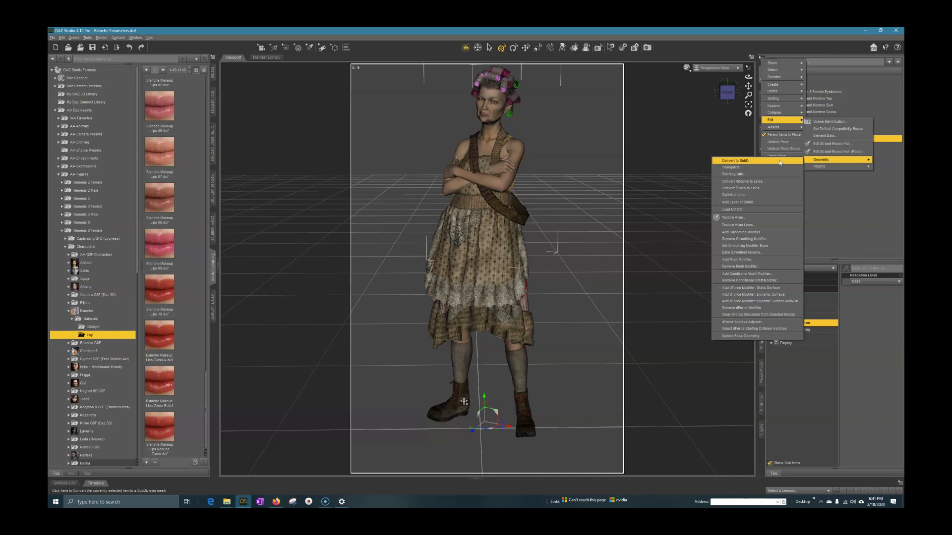
{"action": "left_click", "coordinate": [779, 163]}
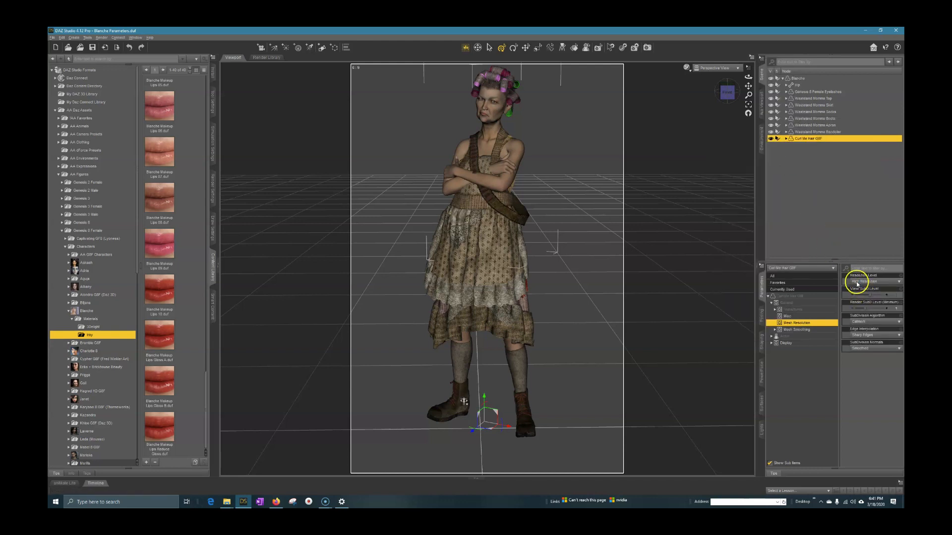
Set the hair's Resolution Level to High Resolution and try out its View SubD and Render SubD levels.
{"action": "left_click", "coordinate": [871, 282]}
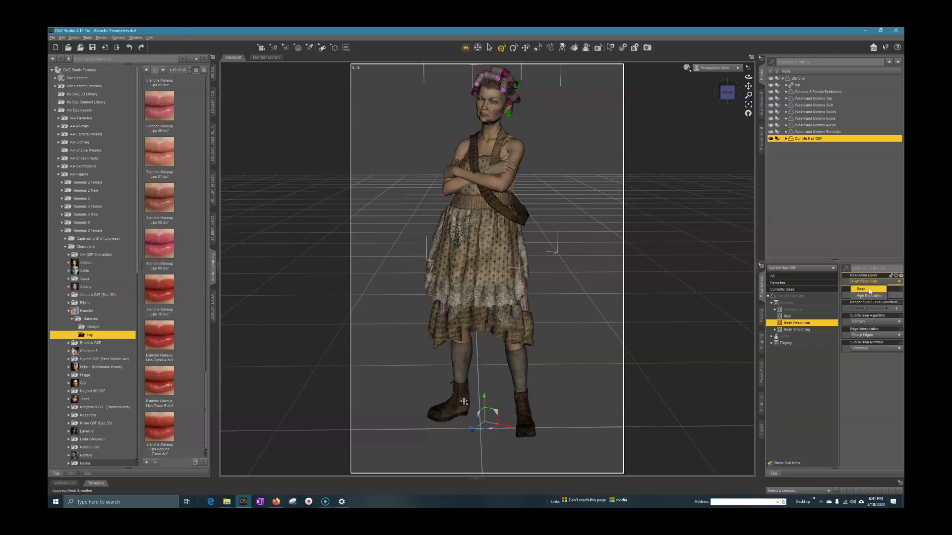
{"action": "left_click", "coordinate": [870, 295]}
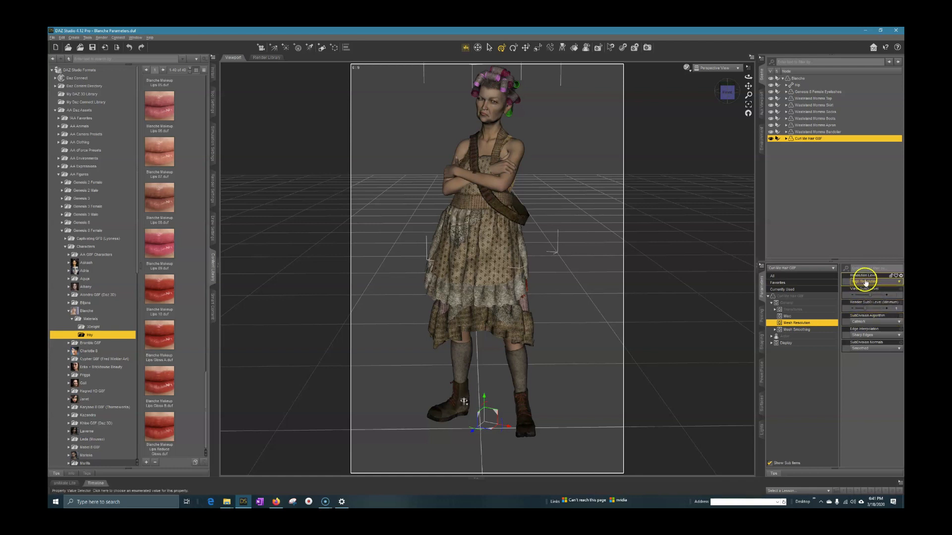
{"action": "double_click", "coordinate": [882, 309]}
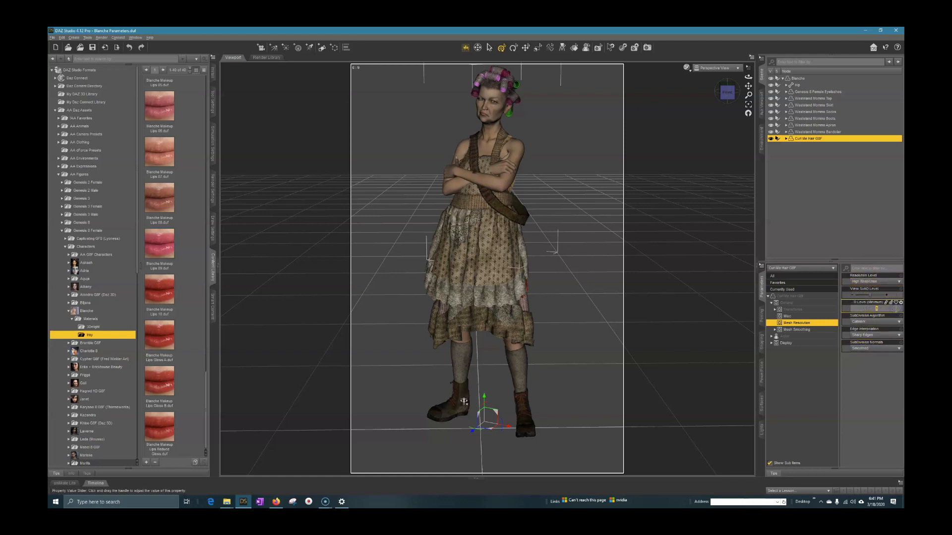
{"action": "key", "text": "Return"}
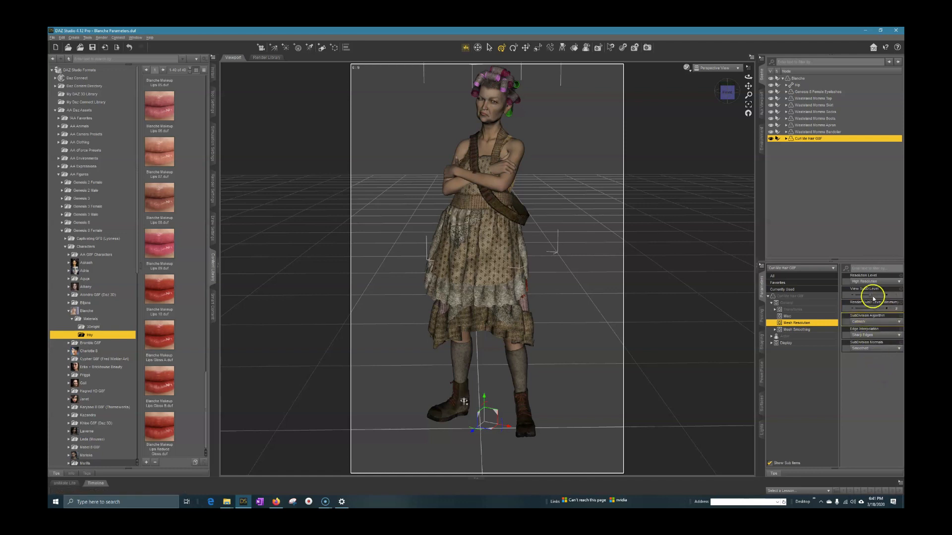
{"action": "left_click_drag", "start_coordinate": [855, 293], "coordinate": [868, 291]}
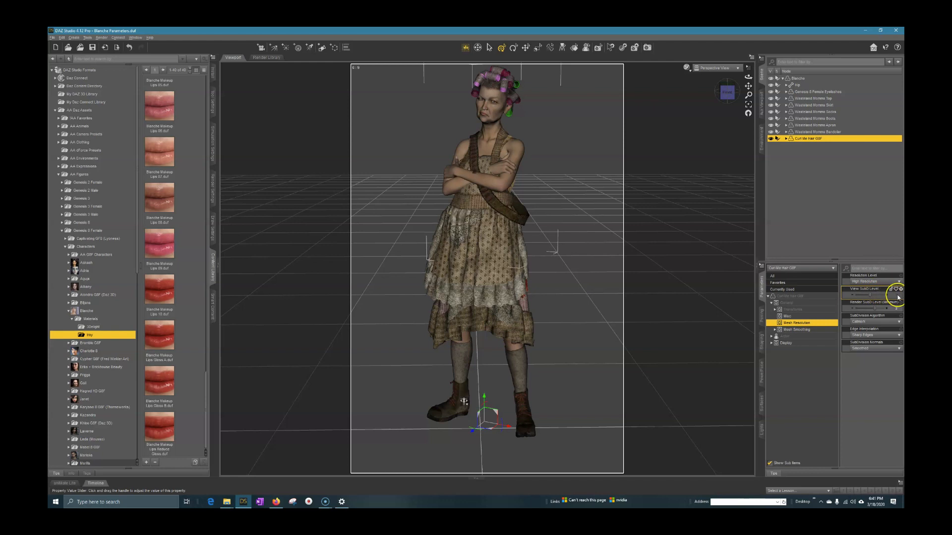
{"action": "left_click", "coordinate": [900, 311]}
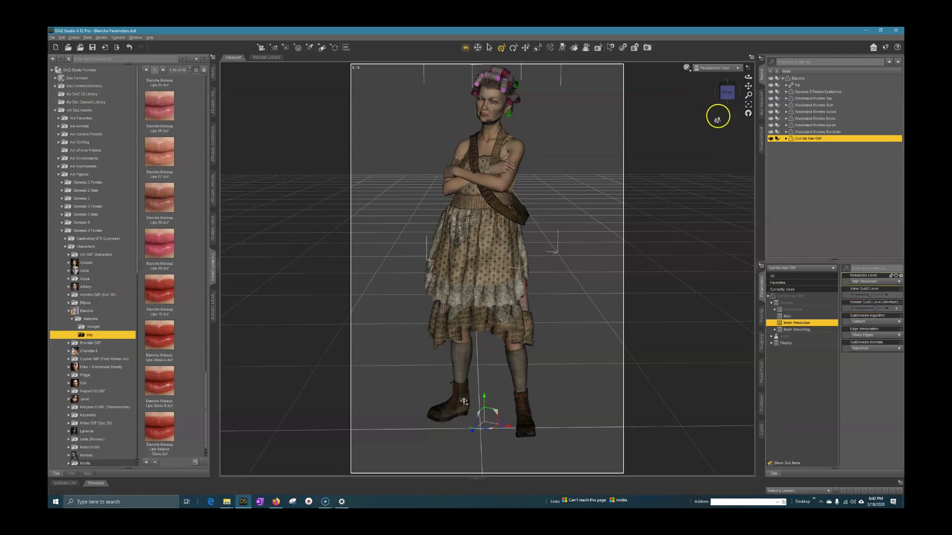
Set the hair's Edge Interpolation to Soft Corners And Edges.
{"action": "left_click", "coordinate": [865, 335]}
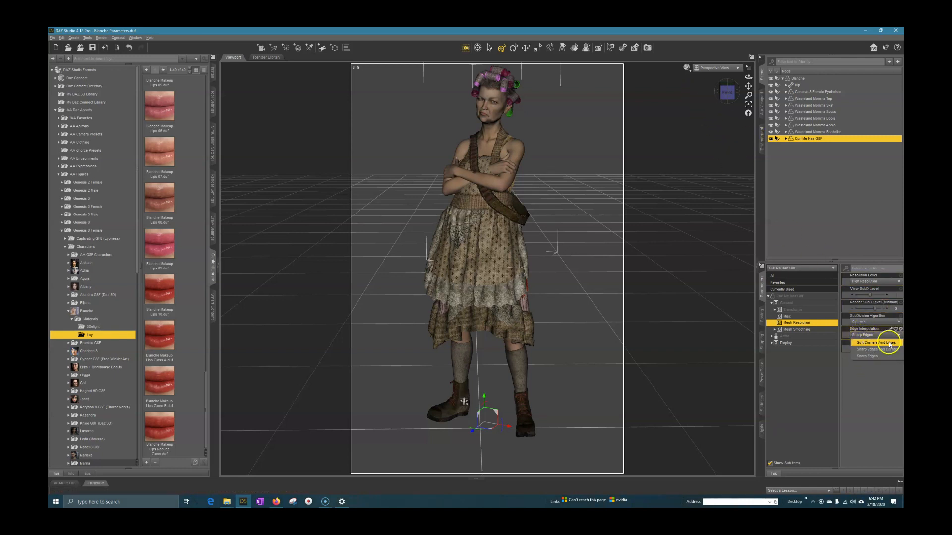
{"action": "left_click", "coordinate": [881, 384]}
{"action": "left_click", "coordinate": [867, 339]}
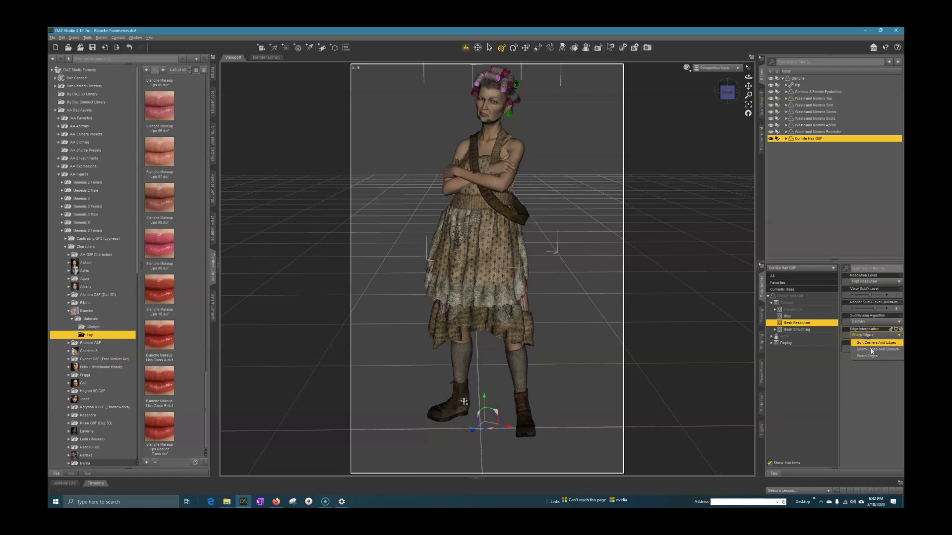
{"action": "left_click", "coordinate": [869, 343]}
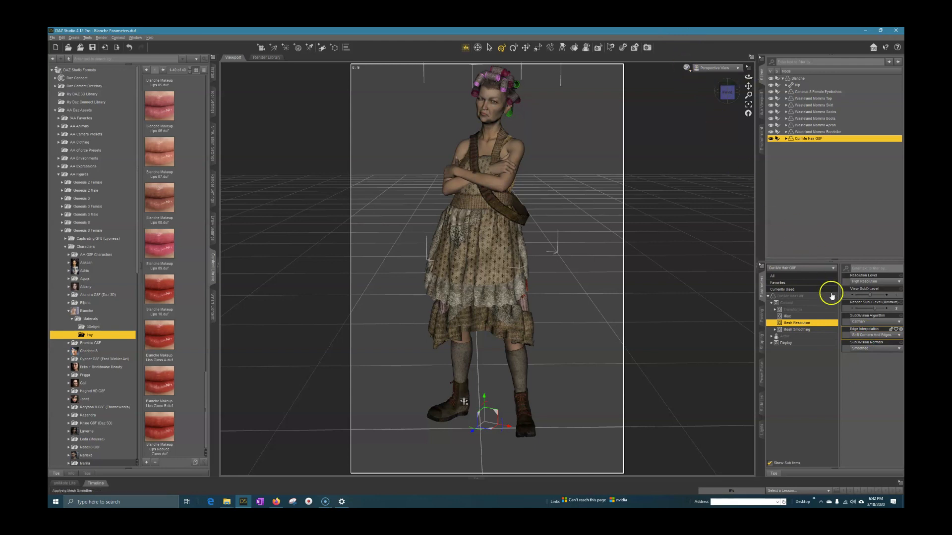
Examine the hair's Mesh Smoothing settings and its Actor adjustment parameters.
{"action": "left_click", "coordinate": [793, 329]}
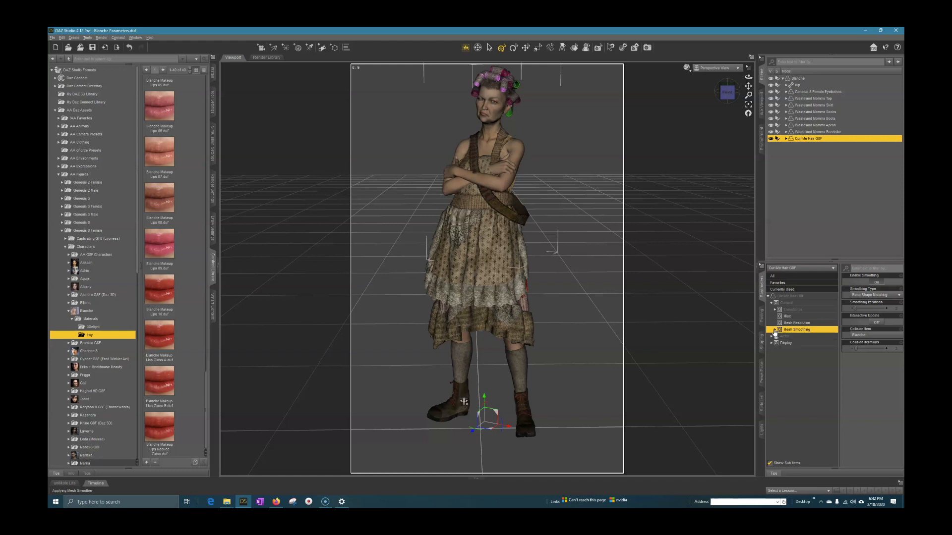
{"action": "left_click", "coordinate": [775, 330]}
{"action": "left_click", "coordinate": [782, 343]}
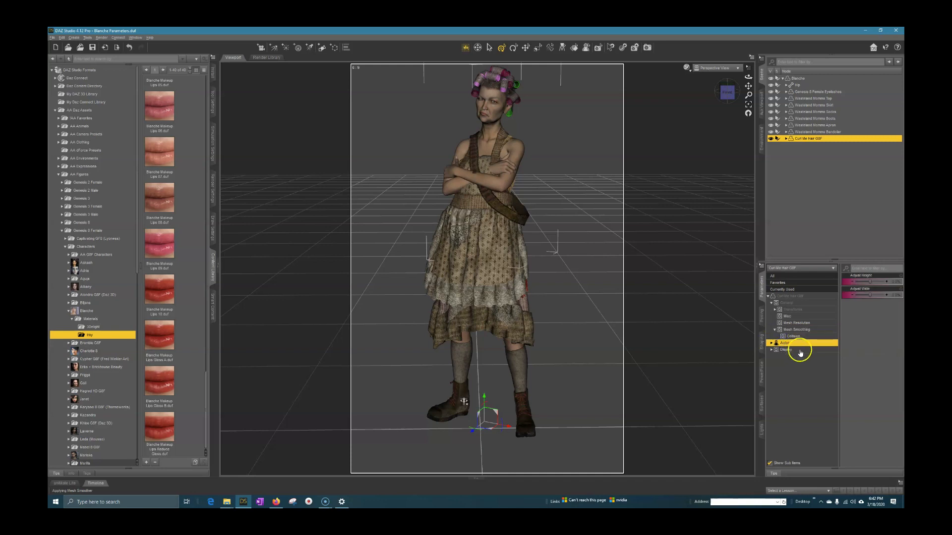
{"action": "left_click", "coordinate": [771, 343]}
Select the Blanche figure and look through the morphs in its Actor group.
{"action": "left_click", "coordinate": [797, 78]}
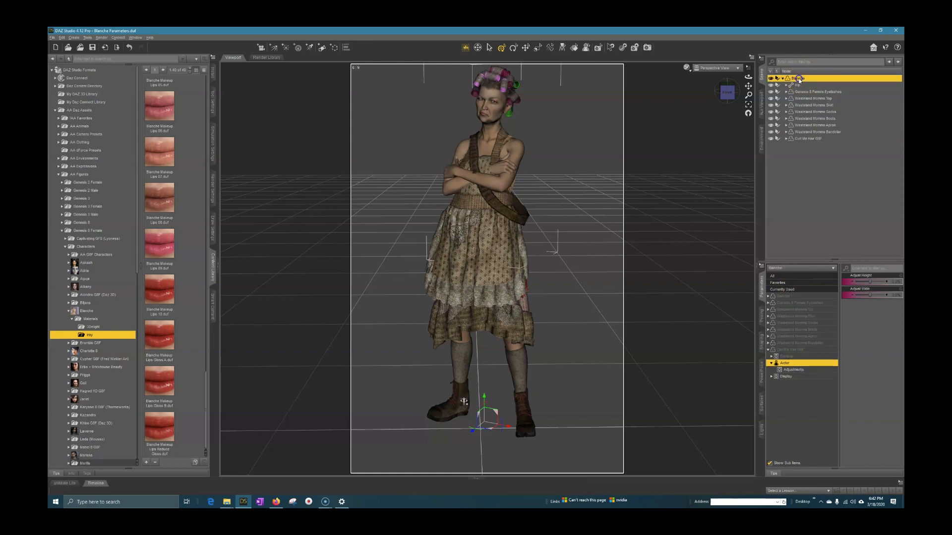
{"action": "left_click", "coordinate": [768, 297]}
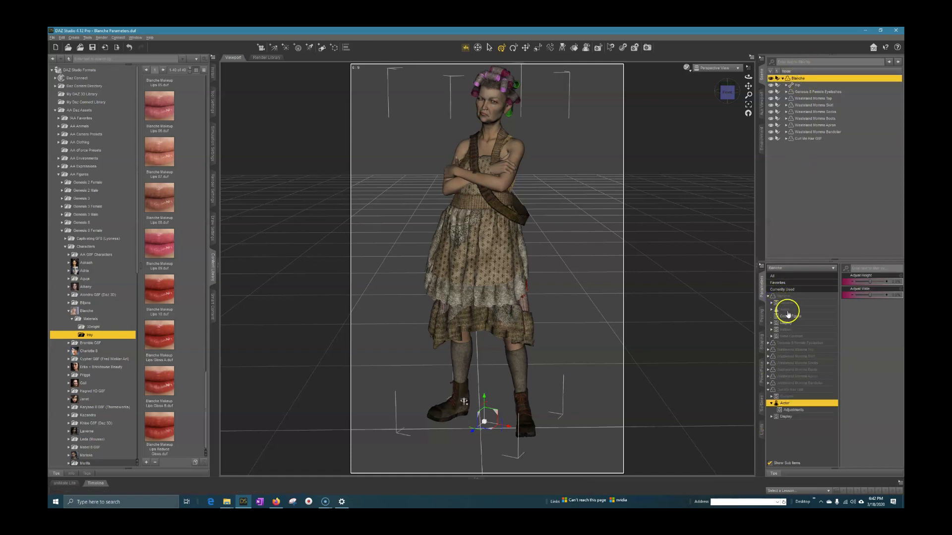
{"action": "left_click", "coordinate": [786, 309]}
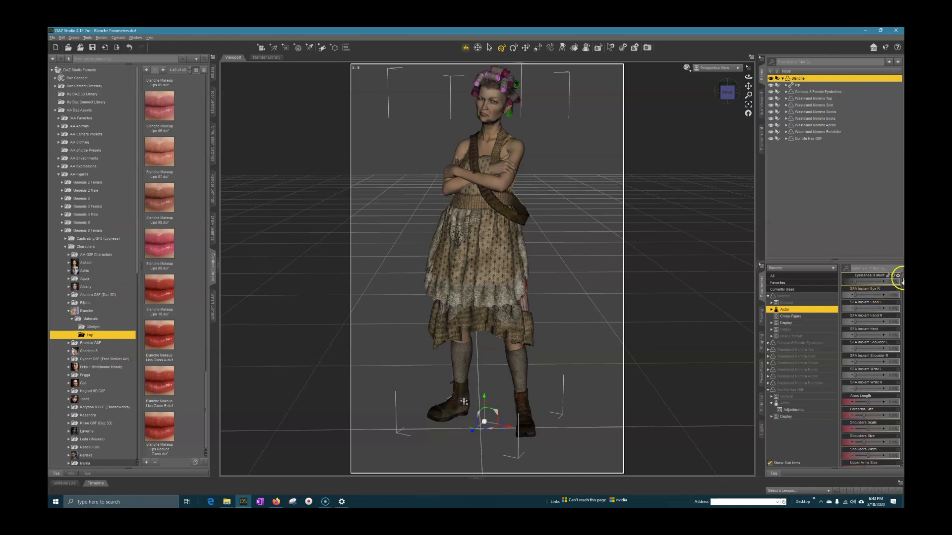
{"action": "scroll", "coordinate": [901, 281], "scroll_direction": "down", "scroll_amount": 5}
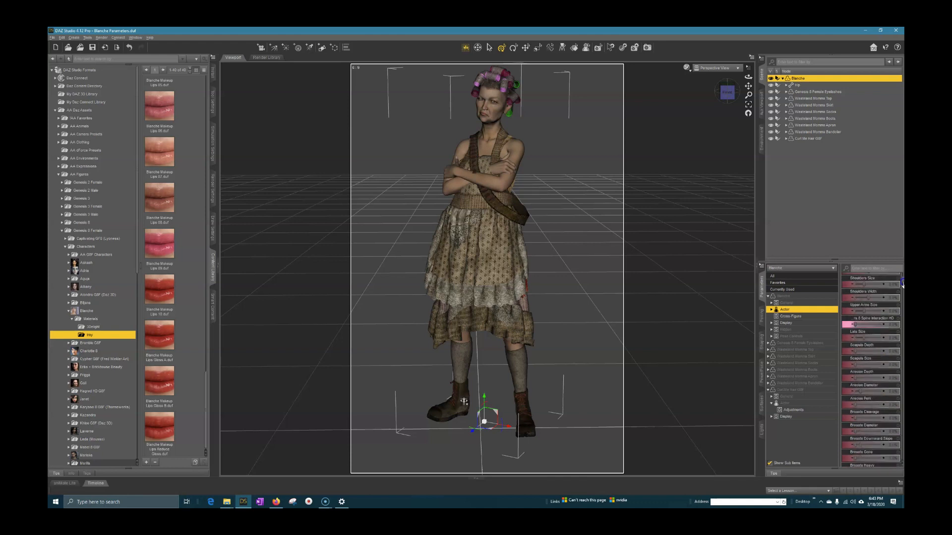
Raise the Monsters Bride HD Wounds morph on the Blanche figure to 100%.
{"action": "left_click_drag", "start_coordinate": [902, 285], "coordinate": [852, 315]}
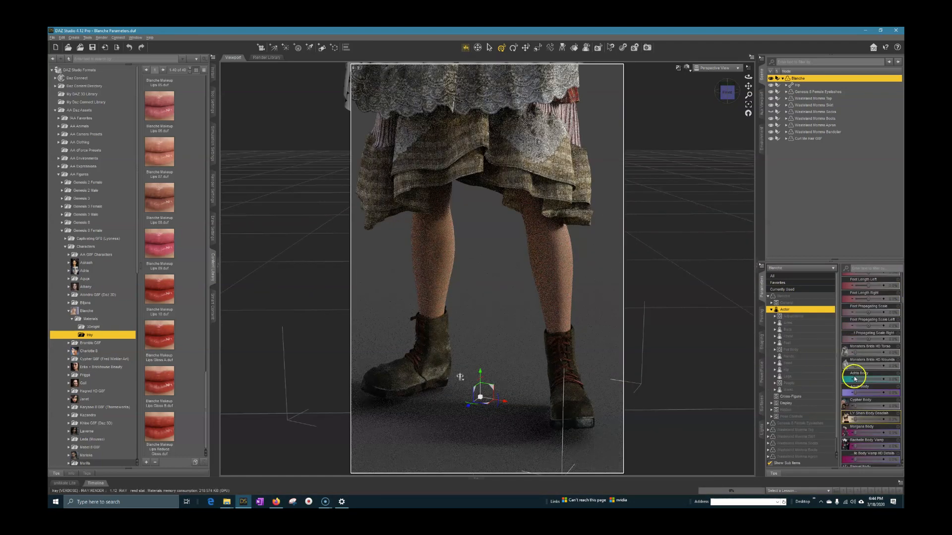
{"action": "left_click_drag", "start_coordinate": [854, 366], "coordinate": [870, 367]}
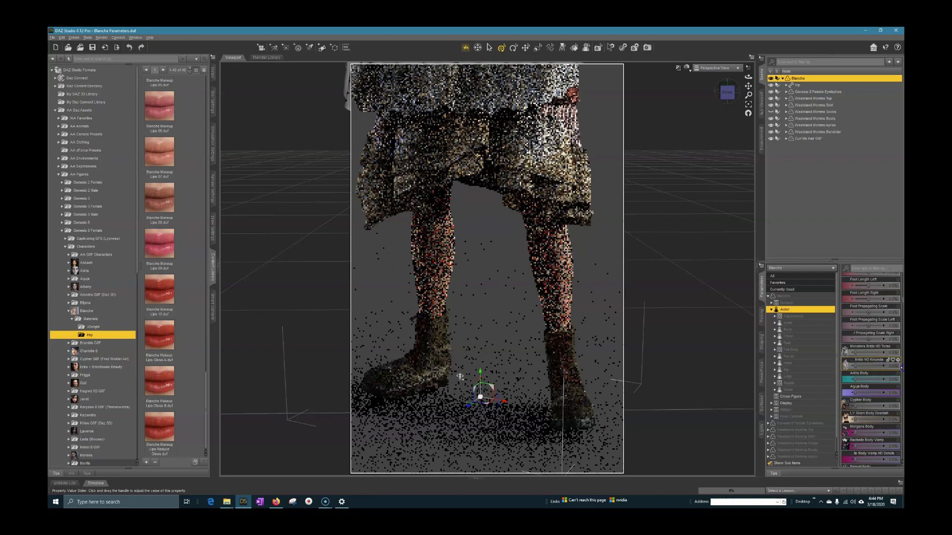
{"action": "left_click_drag", "start_coordinate": [748, 85], "coordinate": [748, 81]}
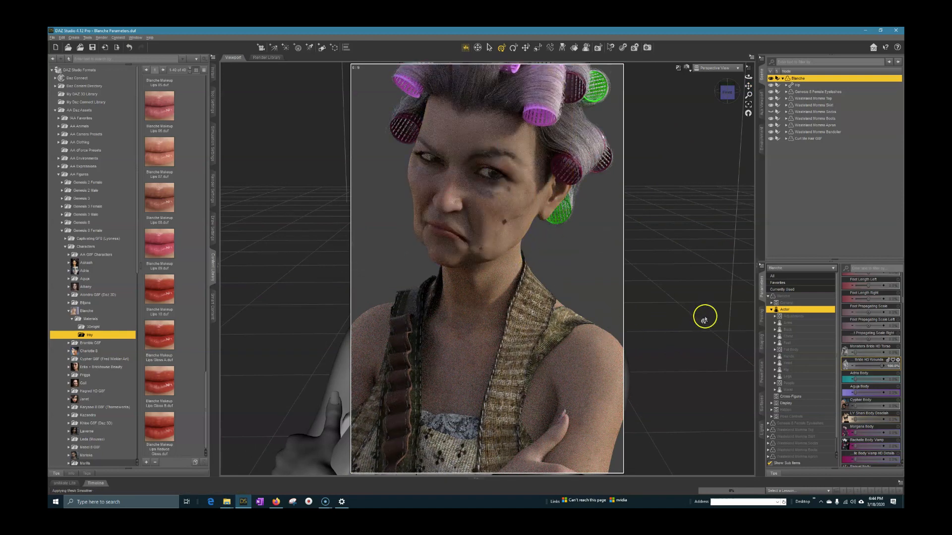
Look through Blanche's remaining Actor morphs and the lip and mouth parameters in the Mouth group.
{"action": "scroll", "coordinate": [872, 387], "scroll_direction": "down", "scroll_amount": 2}
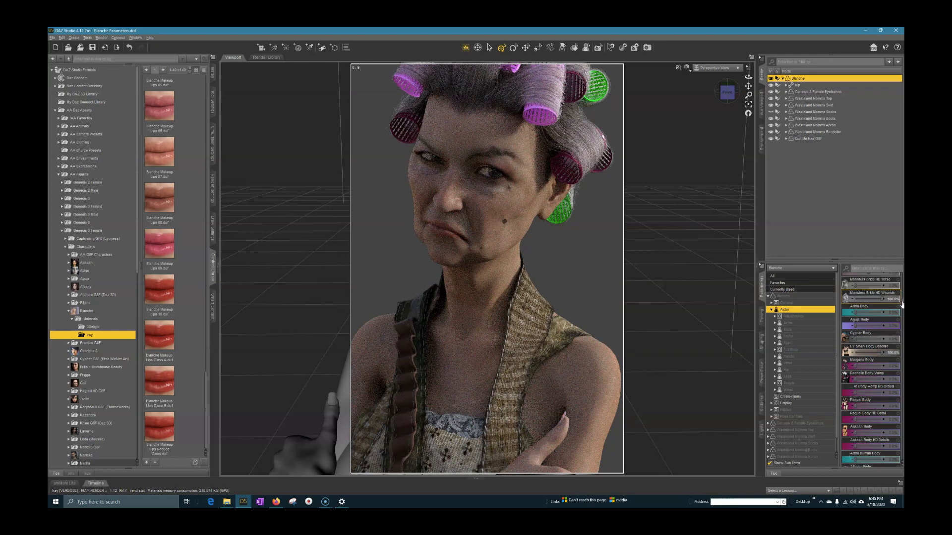
{"action": "scroll", "coordinate": [850, 389], "scroll_direction": "down", "scroll_amount": 5}
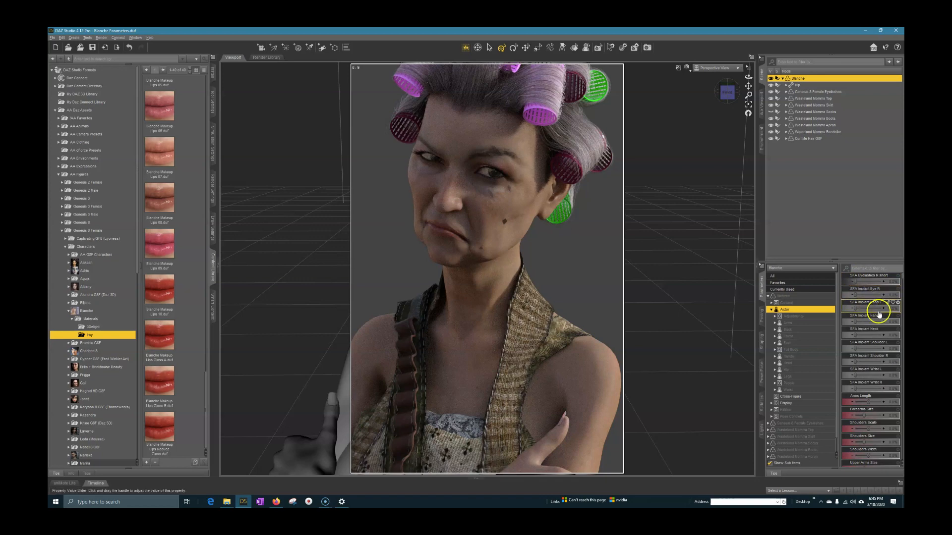
{"action": "scroll", "coordinate": [873, 326], "scroll_direction": "down", "scroll_amount": 2}
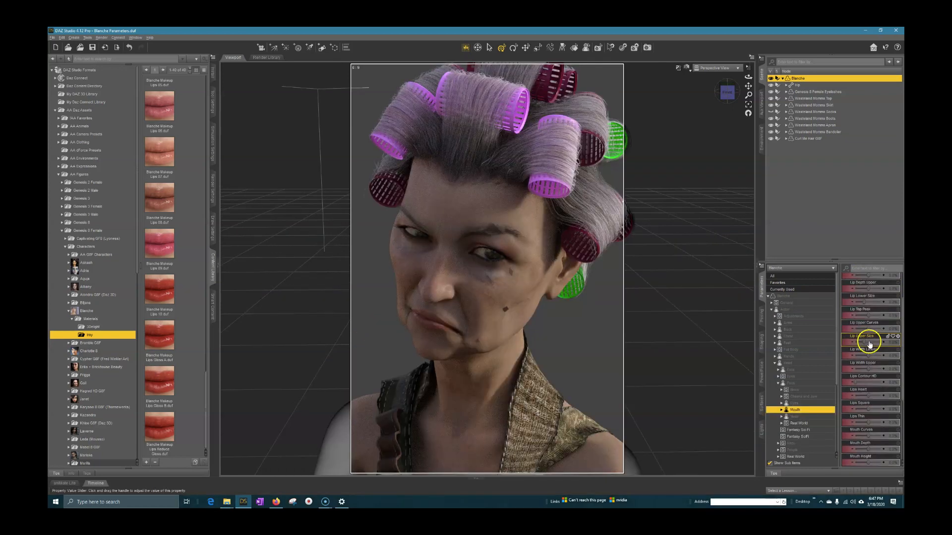
Raise Blanche's Lip Upper Size to 100% and turn the whole figure about its Y axis to face the camera more directly.
{"action": "left_click_drag", "start_coordinate": [867, 340], "coordinate": [903, 343]}
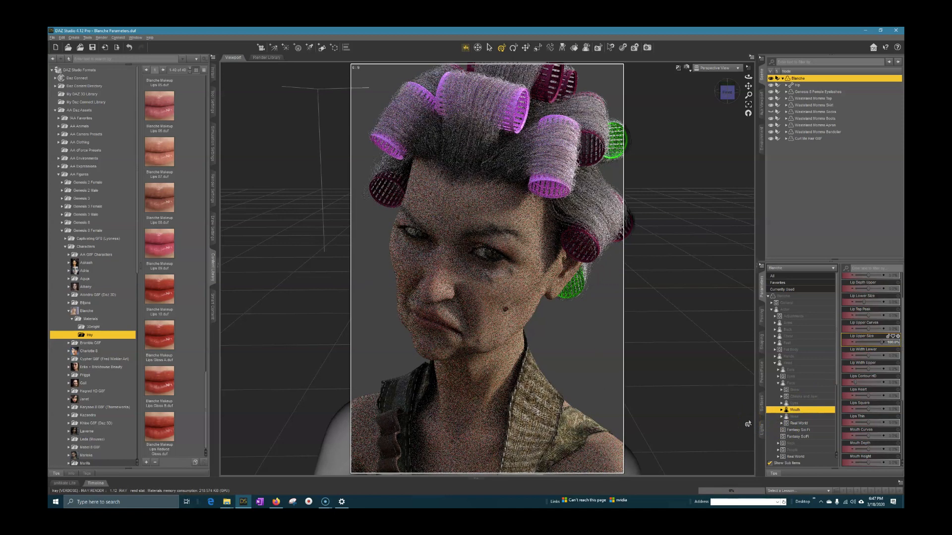
{"action": "left_click", "coordinate": [852, 318]}
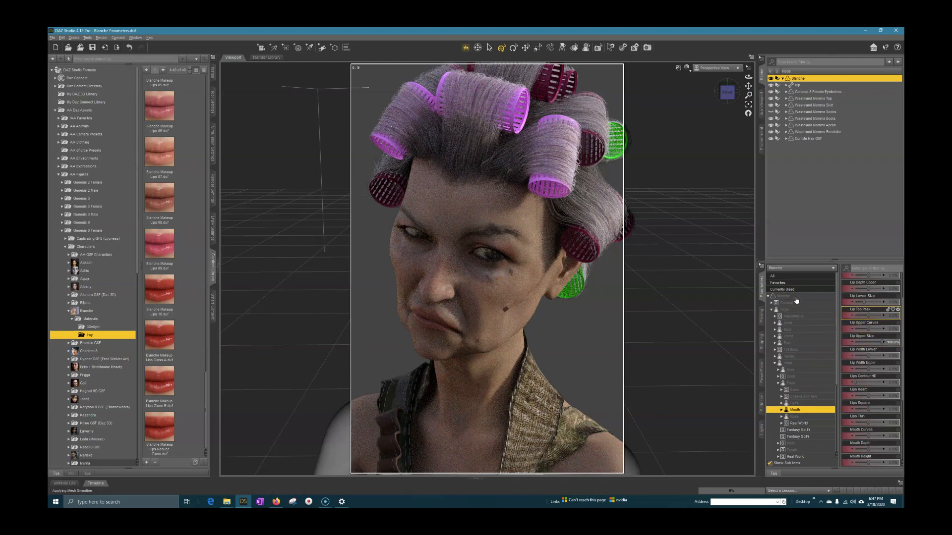
{"action": "left_click", "coordinate": [793, 297]}
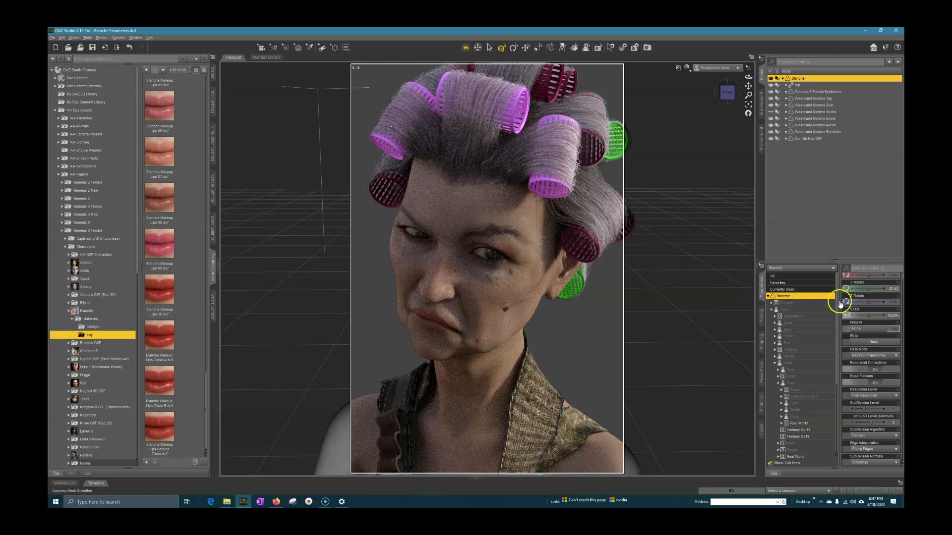
{"action": "left_click", "coordinate": [868, 288]}
{"action": "left_click_drag", "start_coordinate": [868, 288], "coordinate": [868, 289]}
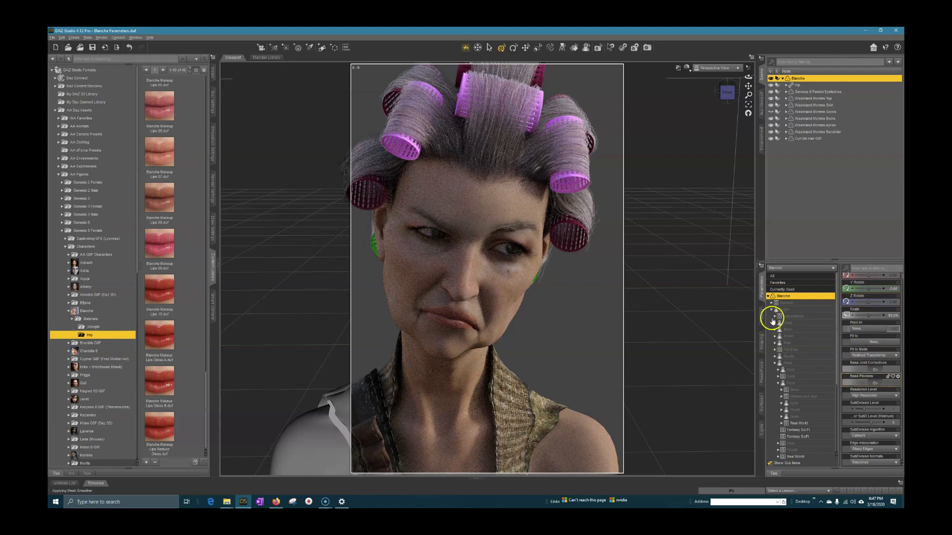
Look through the ear, eye and brow morphs, and raise Cheekbones Size in the Cheeks and Jaw group to 100%.
{"action": "left_click", "coordinate": [791, 370]}
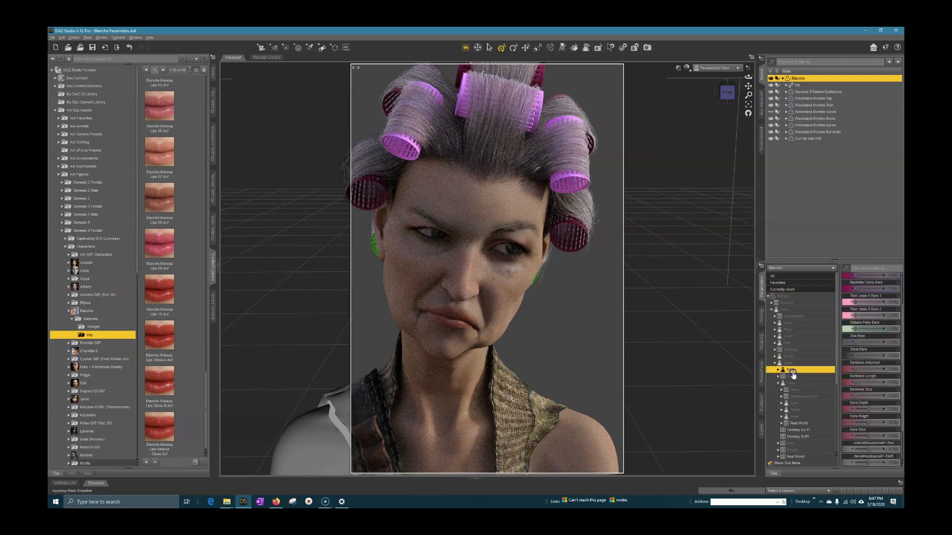
{"action": "left_click", "coordinate": [791, 377]}
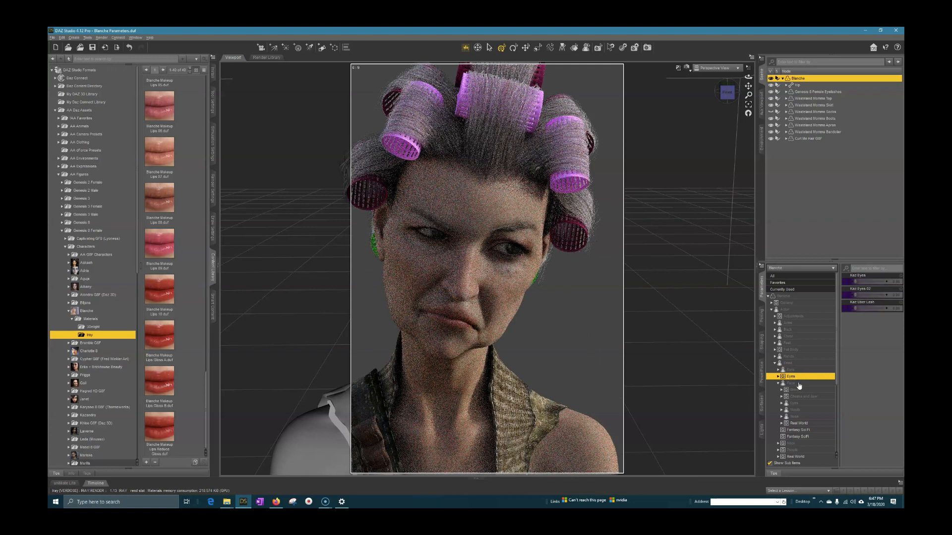
{"action": "left_click", "coordinate": [803, 390]}
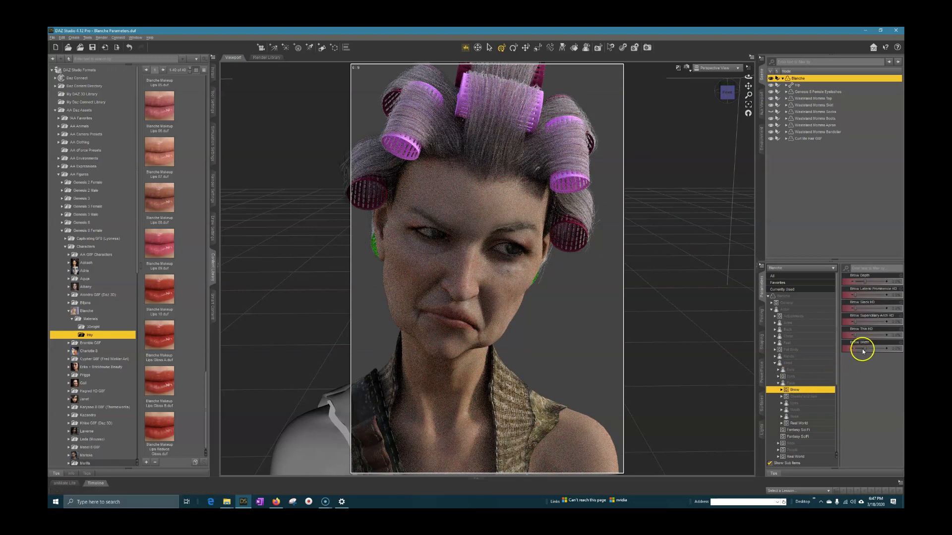
{"action": "left_click", "coordinate": [796, 397]}
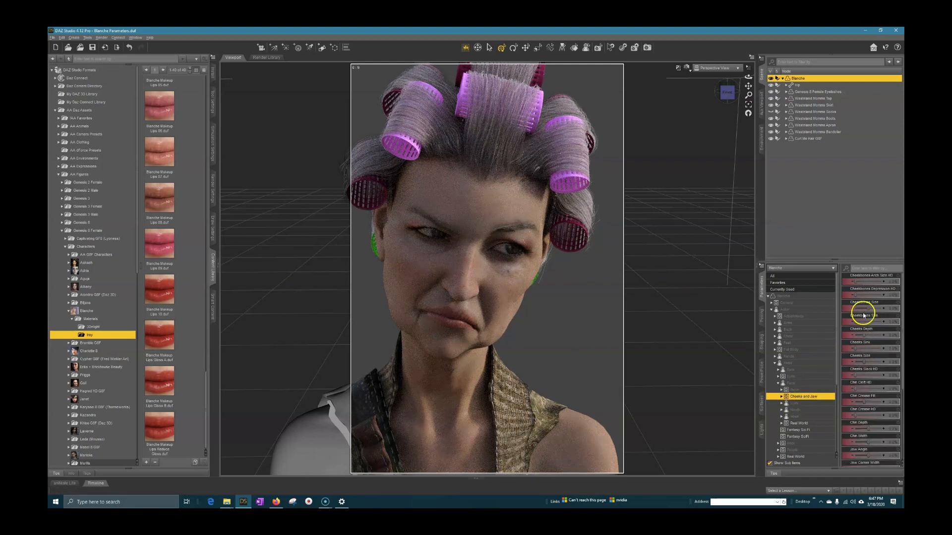
{"action": "left_click_drag", "start_coordinate": [866, 309], "coordinate": [901, 304]}
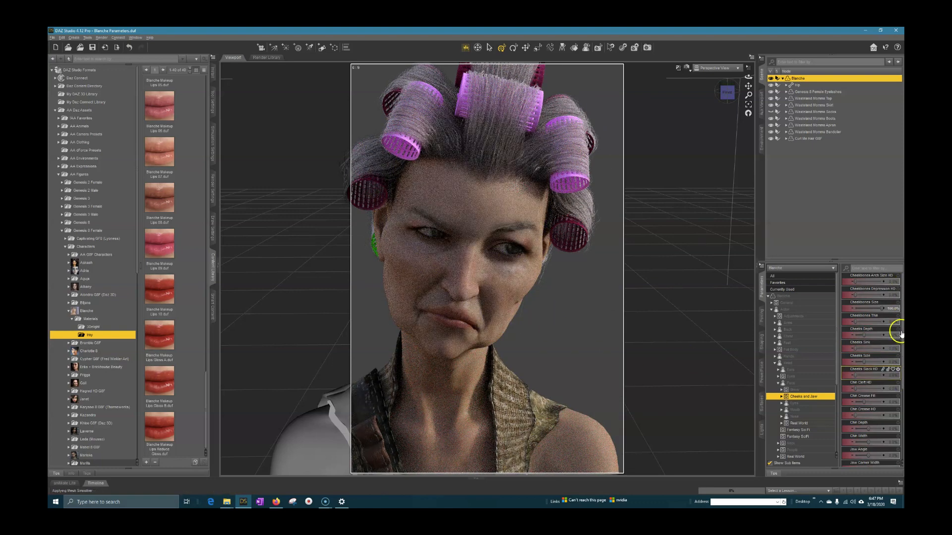
Look through the remaining Cheeks and Jaw morphs and the Real World face morphs.
{"action": "left_click_drag", "start_coordinate": [900, 335], "coordinate": [902, 394]}
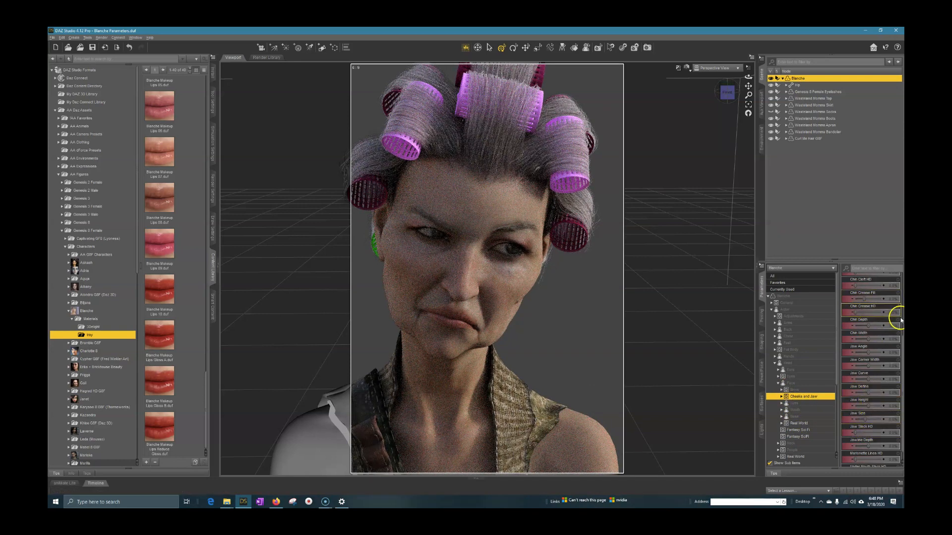
{"action": "left_click", "coordinate": [781, 424]}
{"action": "left_click", "coordinate": [801, 430]}
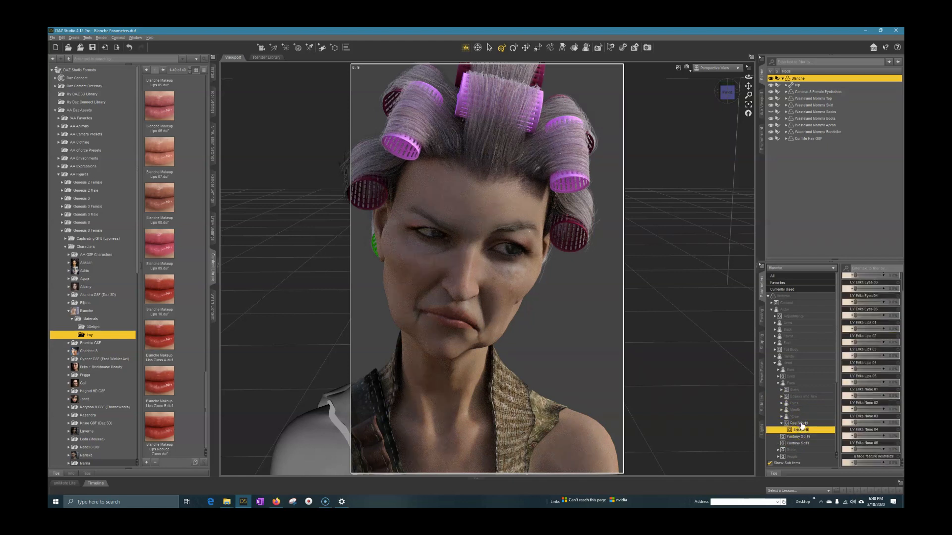
{"action": "left_click", "coordinate": [802, 424]}
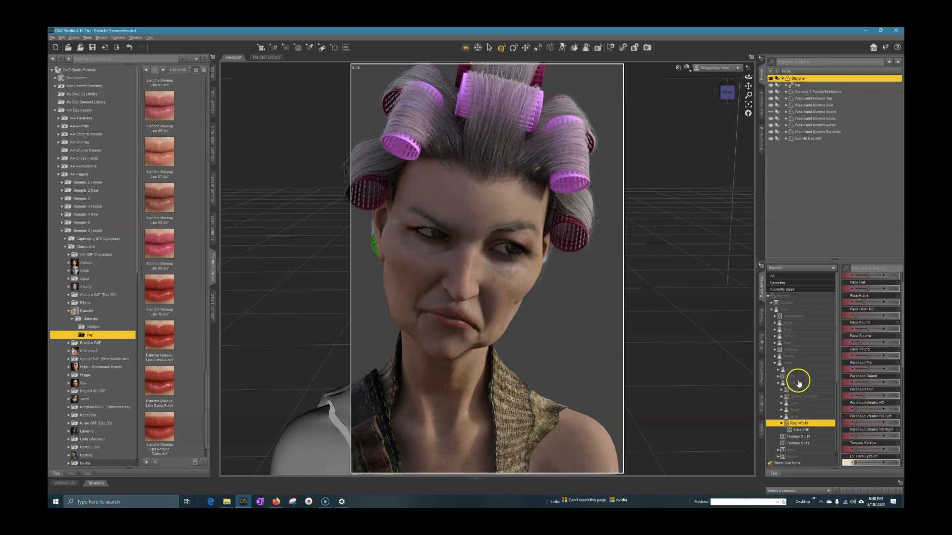
{"action": "left_click", "coordinate": [775, 364]}
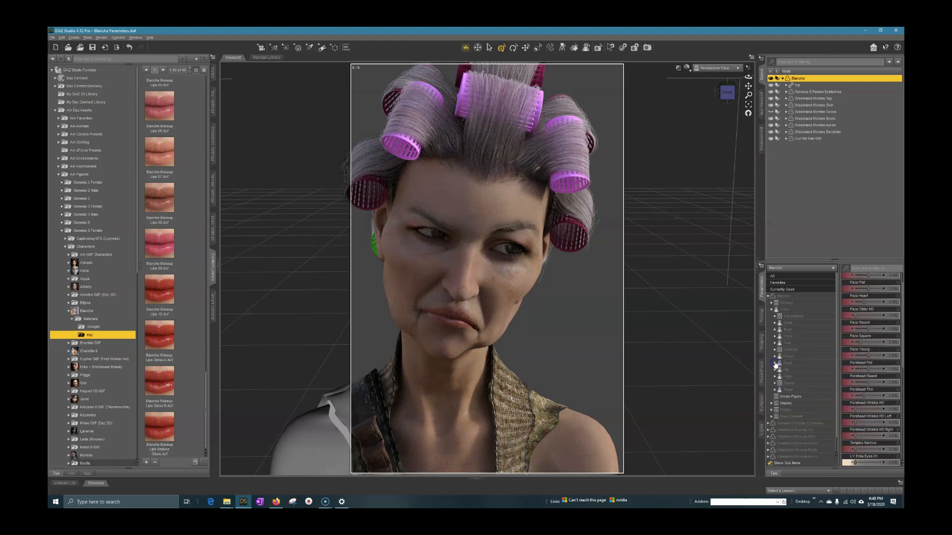
Try the third character morph of the People group's Stylized set at 100% on Blanche and undo it.
{"action": "left_click", "coordinate": [789, 383]}
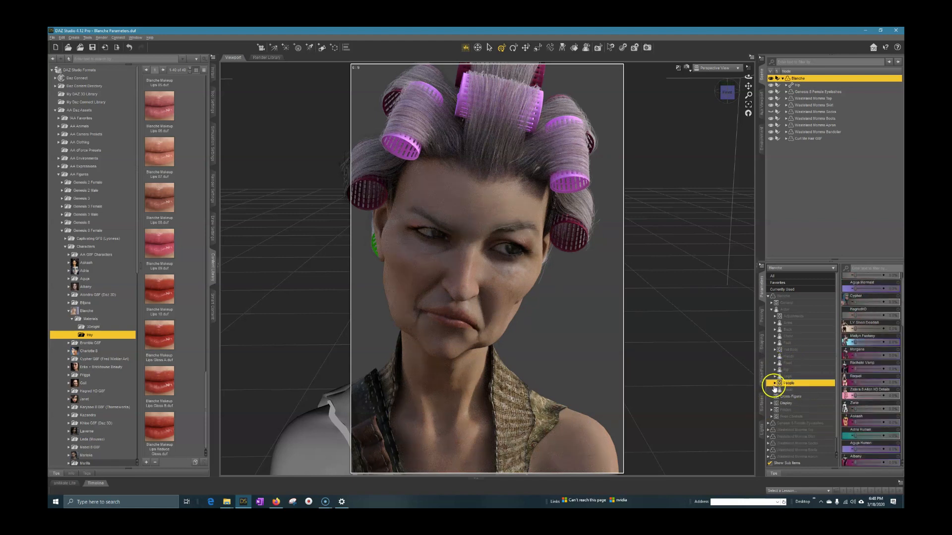
{"action": "left_click", "coordinate": [774, 383]}
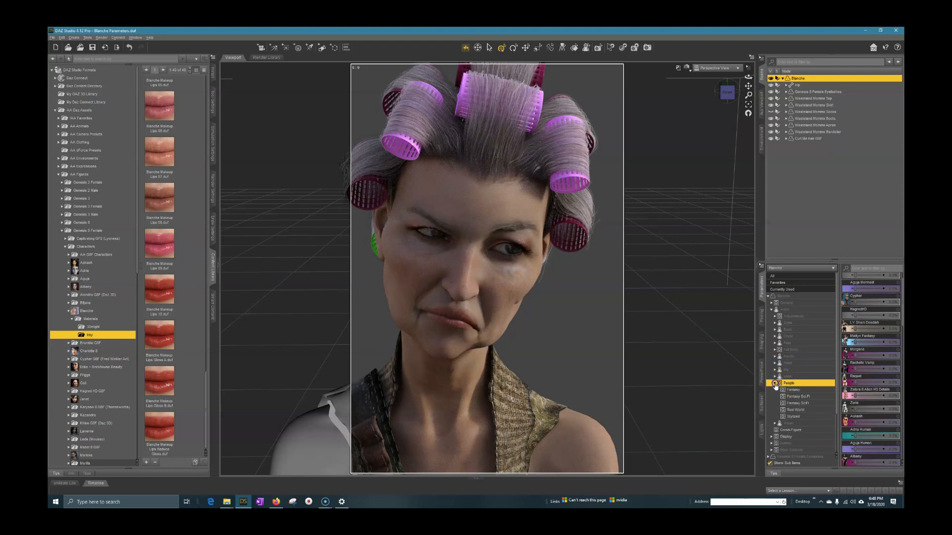
{"action": "left_click", "coordinate": [791, 418]}
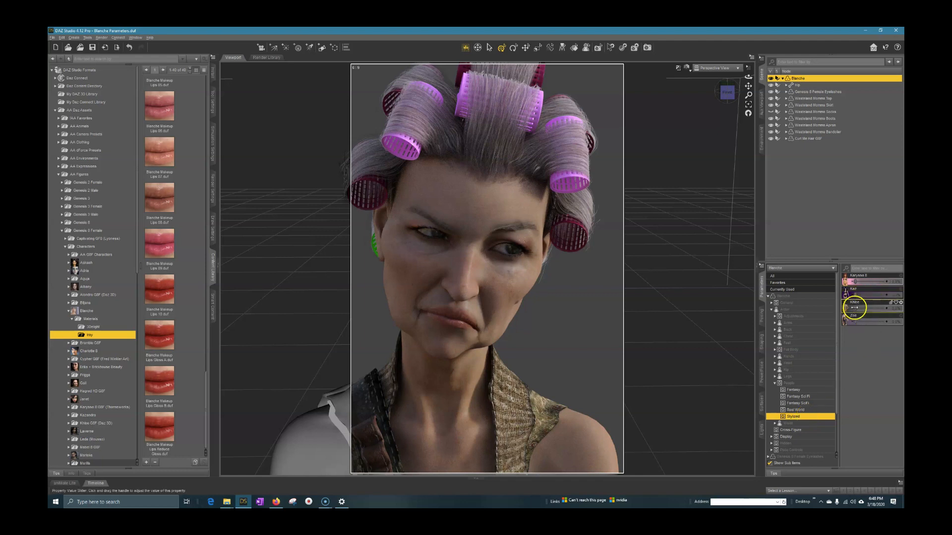
{"action": "left_click_drag", "start_coordinate": [854, 308], "coordinate": [901, 309]}
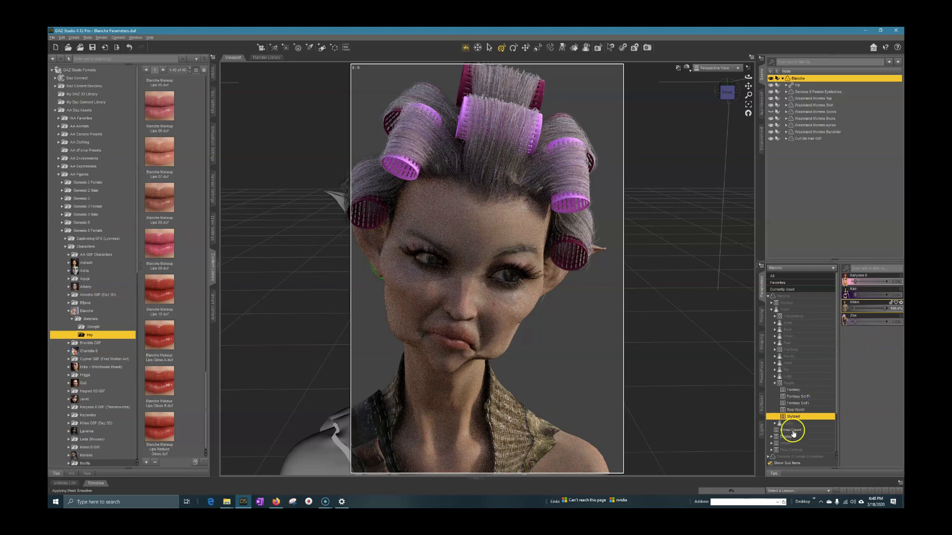
{"action": "key", "text": "ctrl+z"}
List only Blanche's currently used parameters and look through them.
{"action": "left_click", "coordinate": [791, 384]}
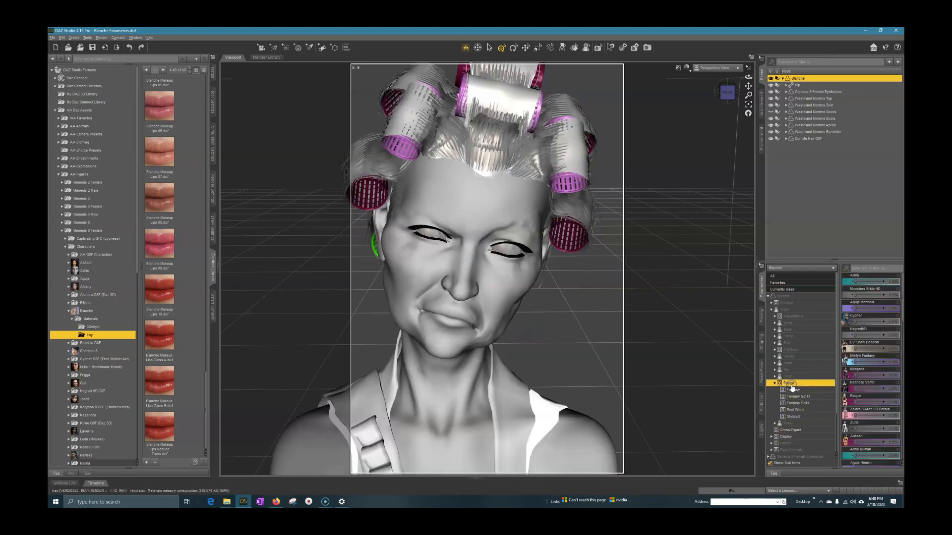
{"action": "left_click", "coordinate": [787, 289]}
{"action": "scroll", "coordinate": [872, 404], "scroll_direction": "down", "scroll_amount": 2}
{"action": "scroll", "coordinate": [877, 414], "scroll_direction": "down", "scroll_amount": 3}
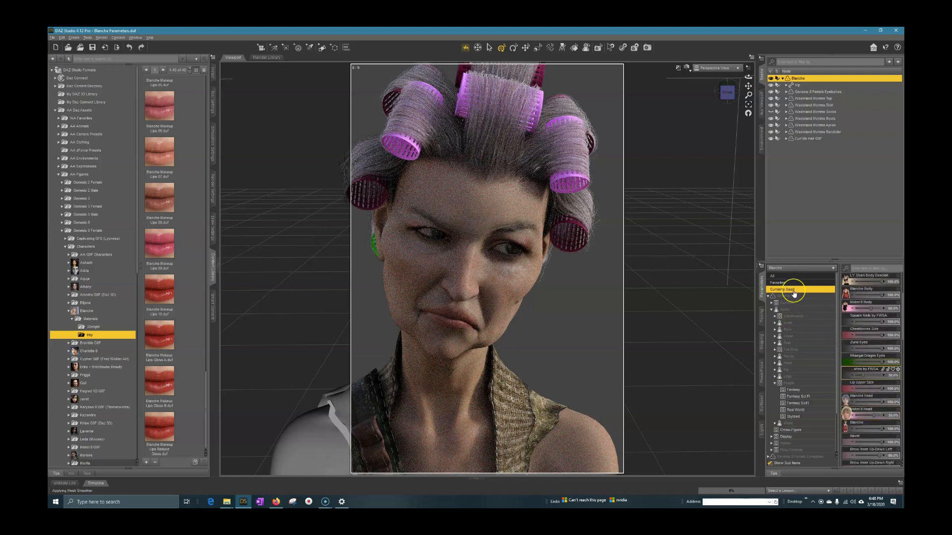
{"action": "scroll", "coordinate": [867, 332], "scroll_direction": "up", "scroll_amount": 5}
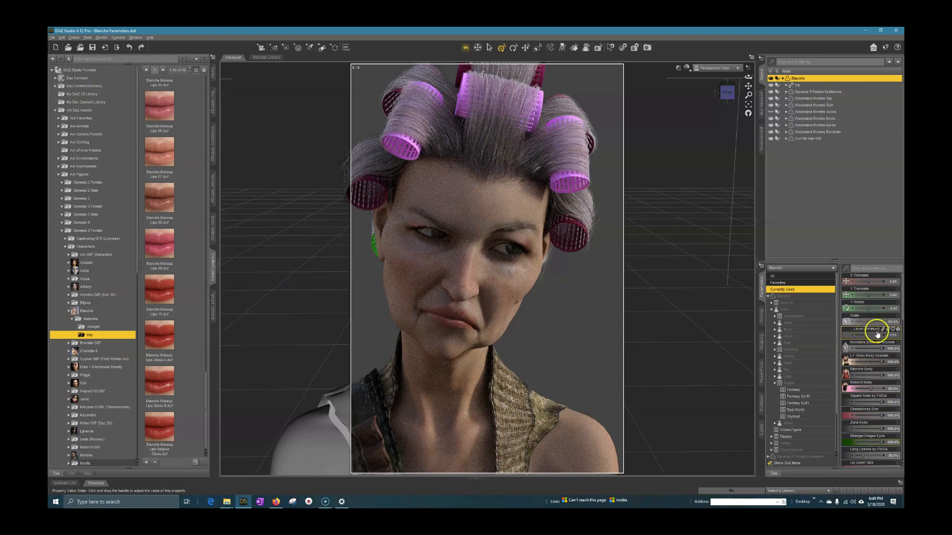
Set the eye morph directly below Cheekbones Size to 0% and undo the Mabel 8 Body change.
{"action": "left_click", "coordinate": [877, 333]}
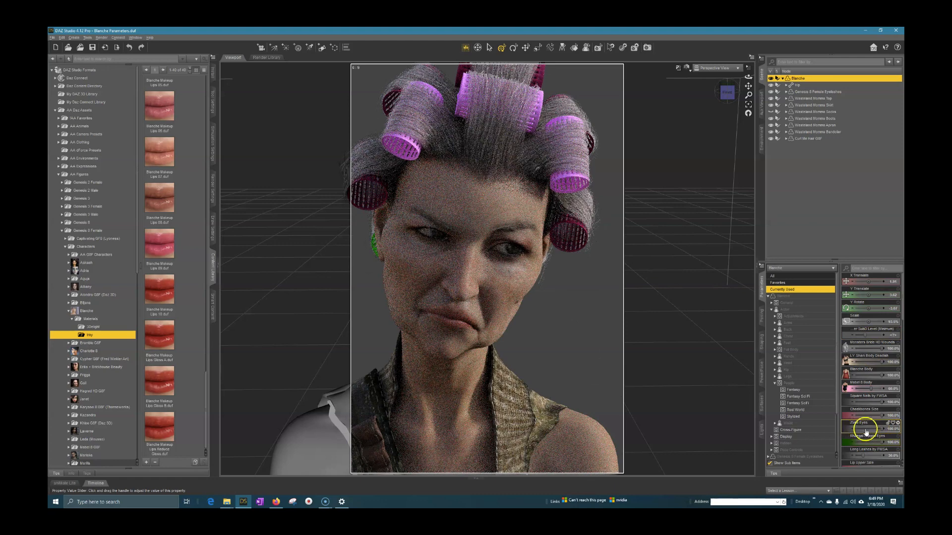
{"action": "left_click_drag", "start_coordinate": [883, 429], "coordinate": [840, 433]}
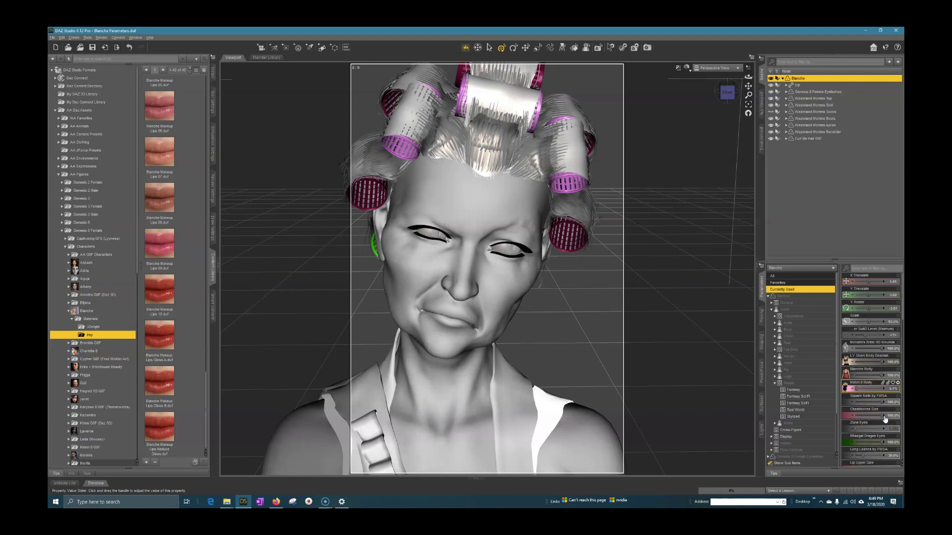
{"action": "key", "text": "ctrl+z"}
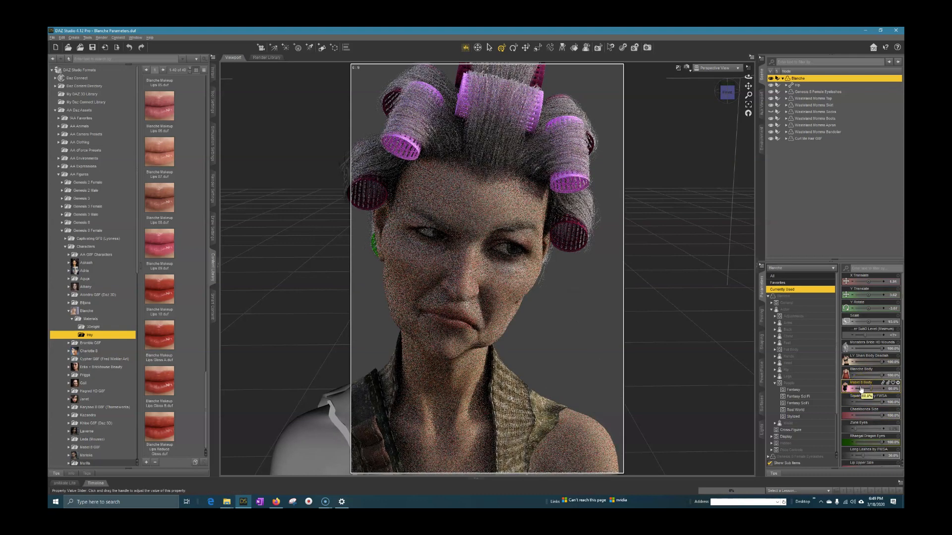
Try lowering the Blanche Body morph to 0% with the whole figure in view, and undo the change.
{"action": "double_click", "coordinate": [891, 376]}
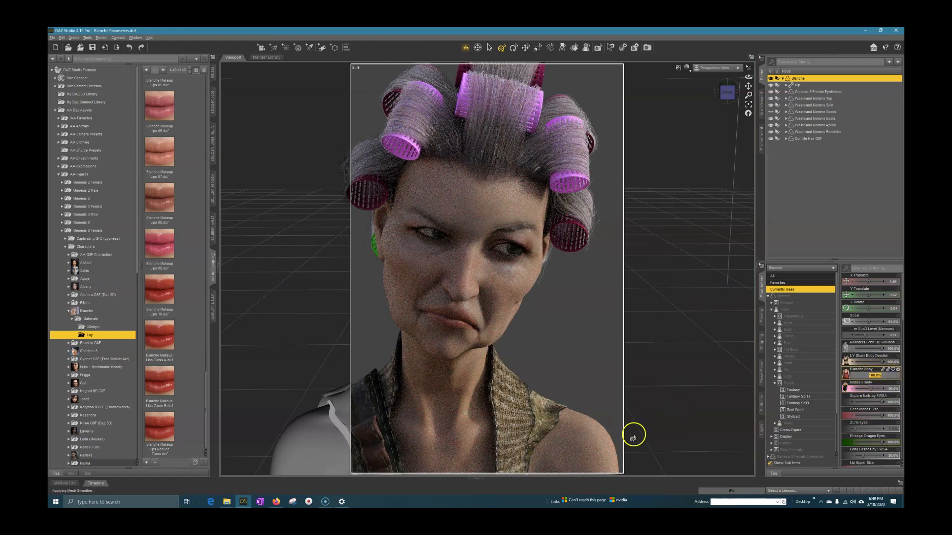
{"action": "scroll", "coordinate": [575, 391], "scroll_direction": "down", "scroll_amount": 10}
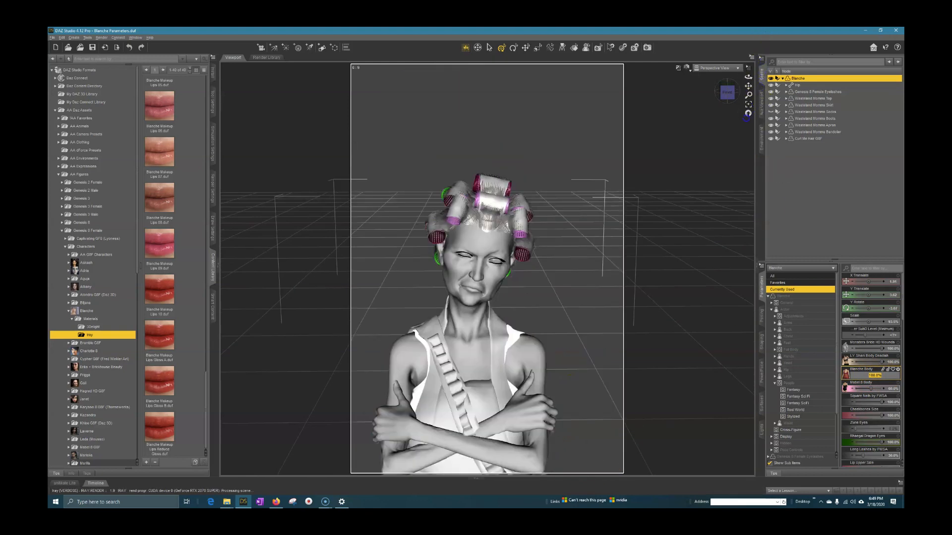
{"action": "left_click_drag", "start_coordinate": [748, 86], "coordinate": [748, 70]}
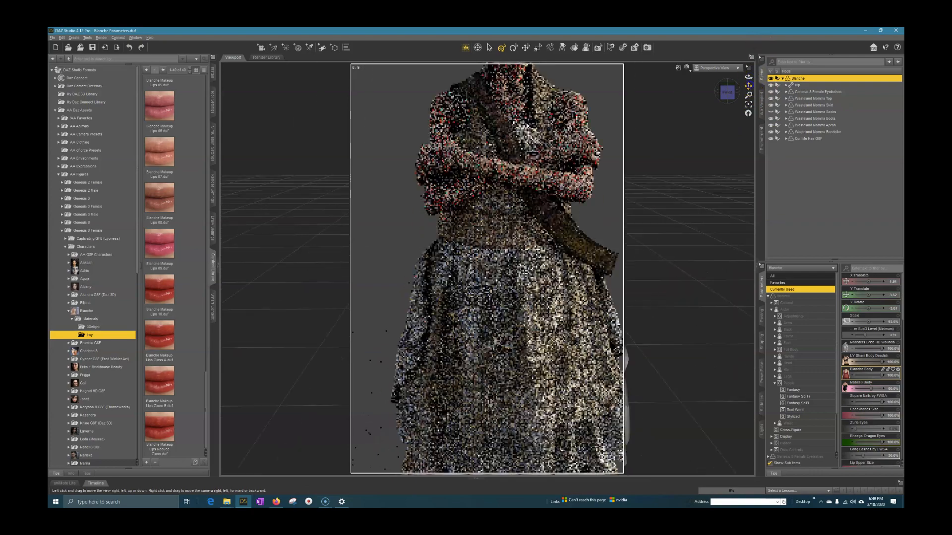
{"action": "scroll", "coordinate": [595, 255], "scroll_direction": "down", "scroll_amount": 8}
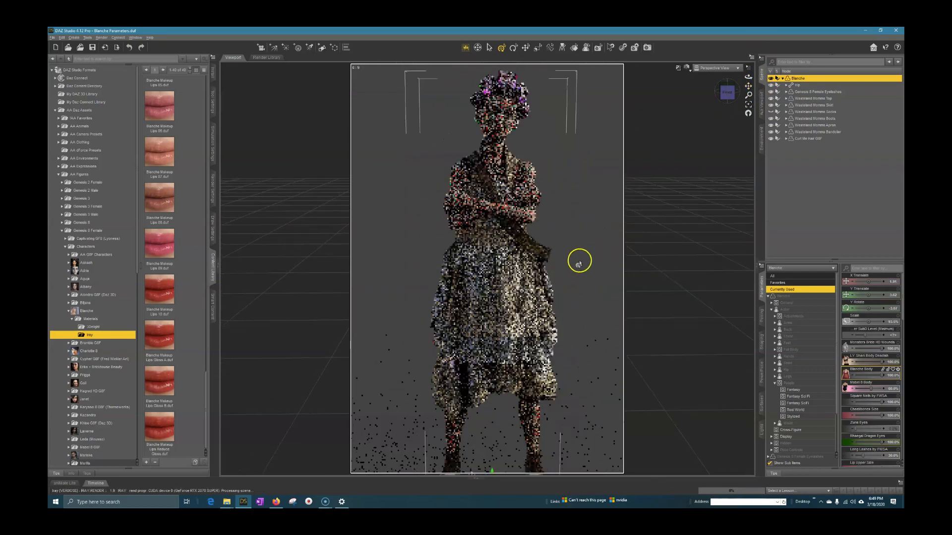
{"action": "scroll", "coordinate": [579, 265], "scroll_direction": "down", "scroll_amount": 2}
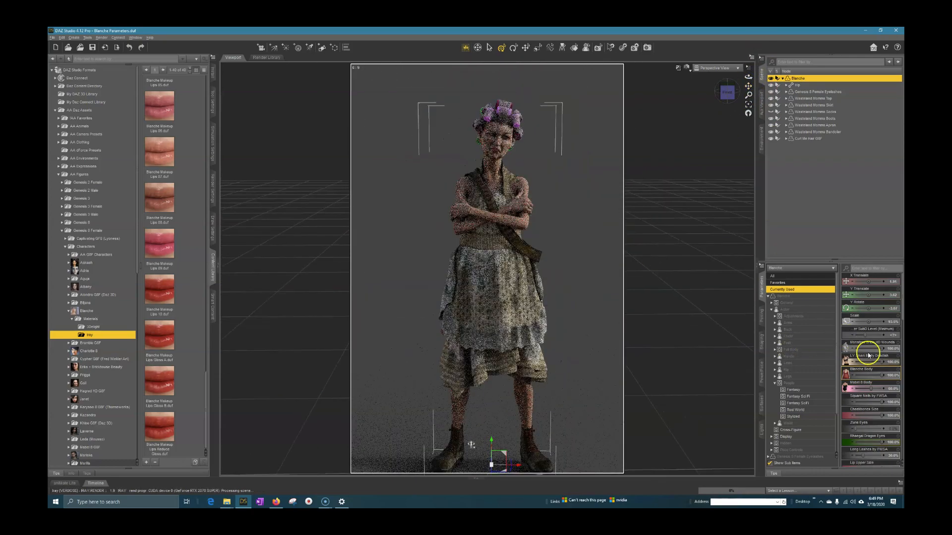
{"action": "left_click_drag", "start_coordinate": [871, 374], "coordinate": [829, 376]}
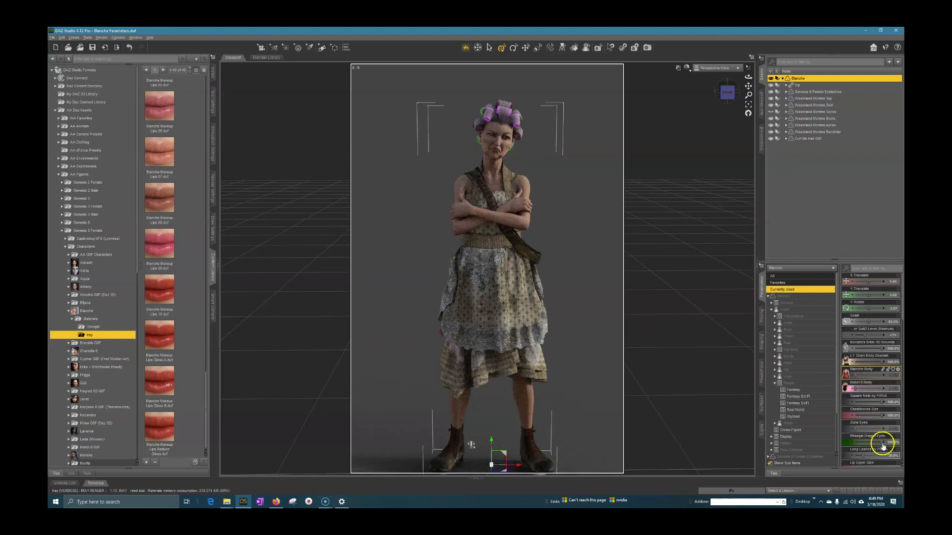
{"action": "key", "text": "ctrl+z"}
Set the Dragon Eyes morph in the currently used parameters to 0%.
{"action": "scroll", "coordinate": [882, 443], "scroll_direction": "down", "scroll_amount": 1}
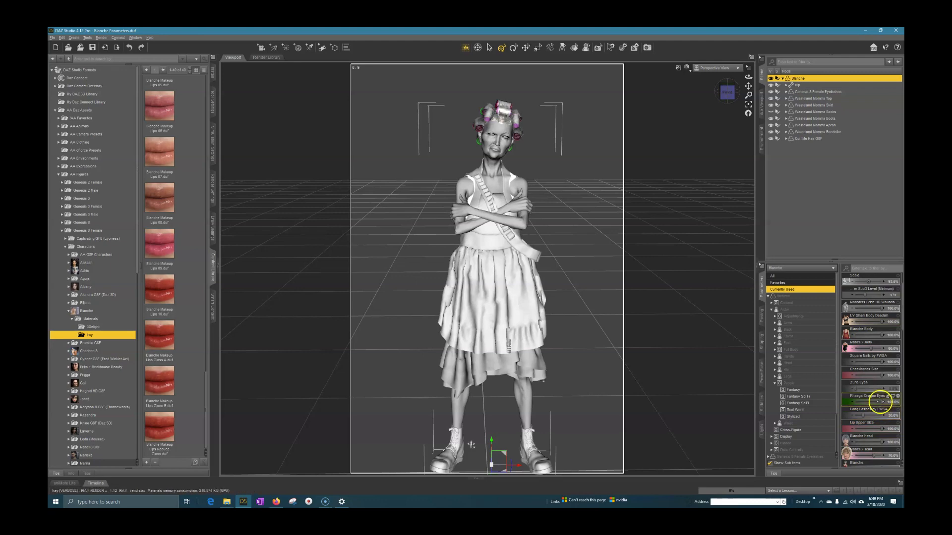
{"action": "left_click", "coordinate": [880, 401]}
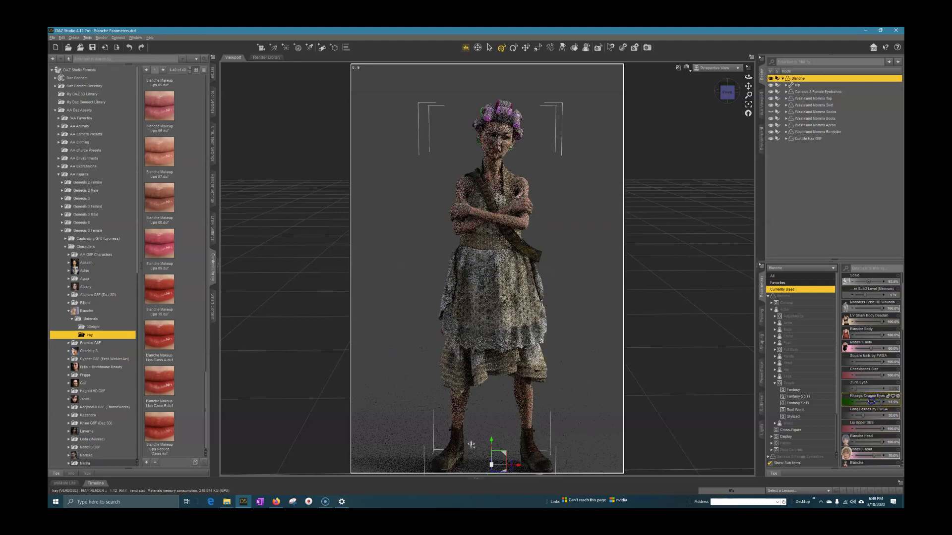
{"action": "left_click", "coordinate": [869, 445]}
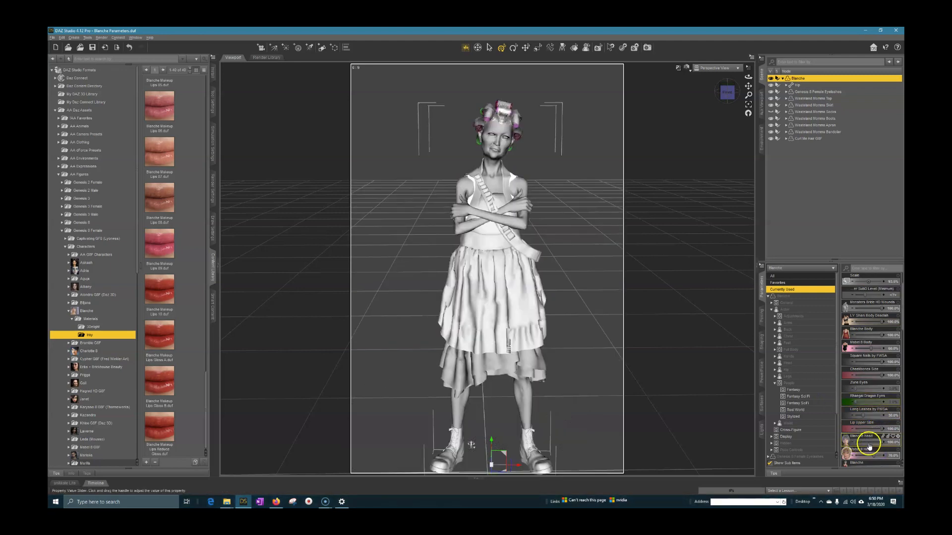
Lower the Blanche Head and Mabel 8 Head morphs in the currently used parameters.
{"action": "left_click", "coordinate": [894, 443]}
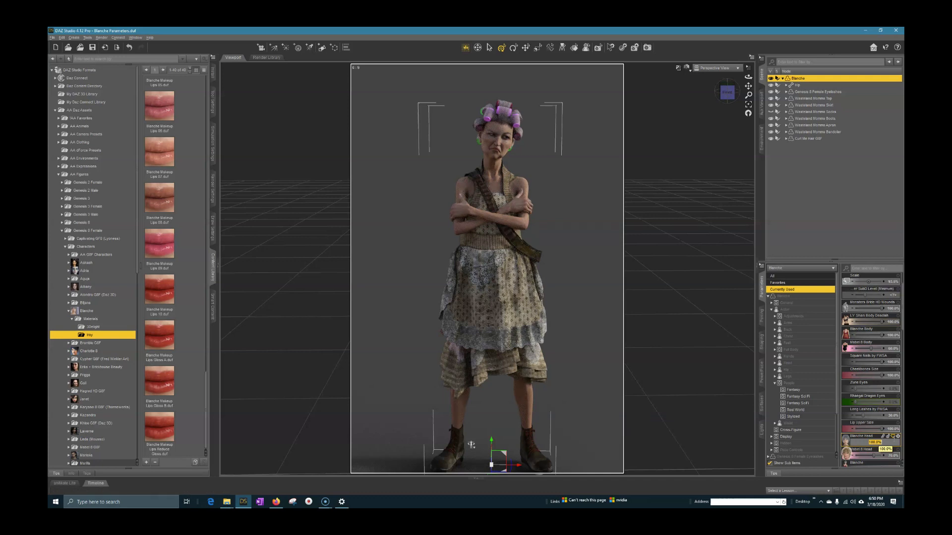
{"action": "left_click_drag", "start_coordinate": [902, 327], "coordinate": [901, 349]}
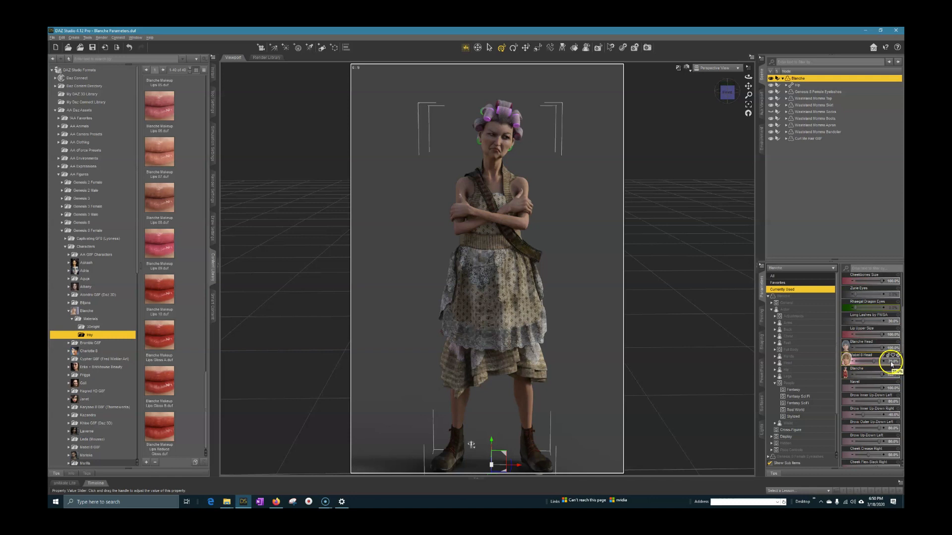
{"action": "left_click", "coordinate": [890, 348]}
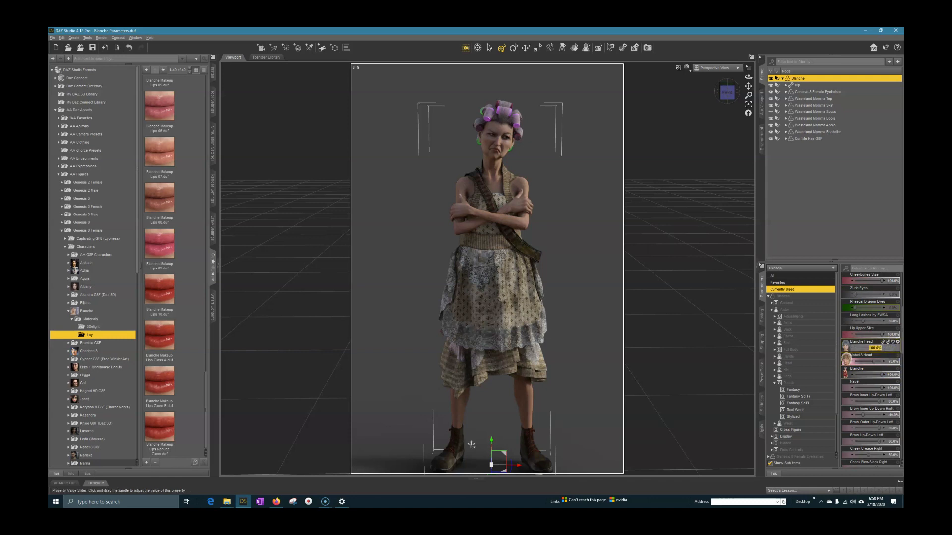
{"action": "key", "text": "Return"}
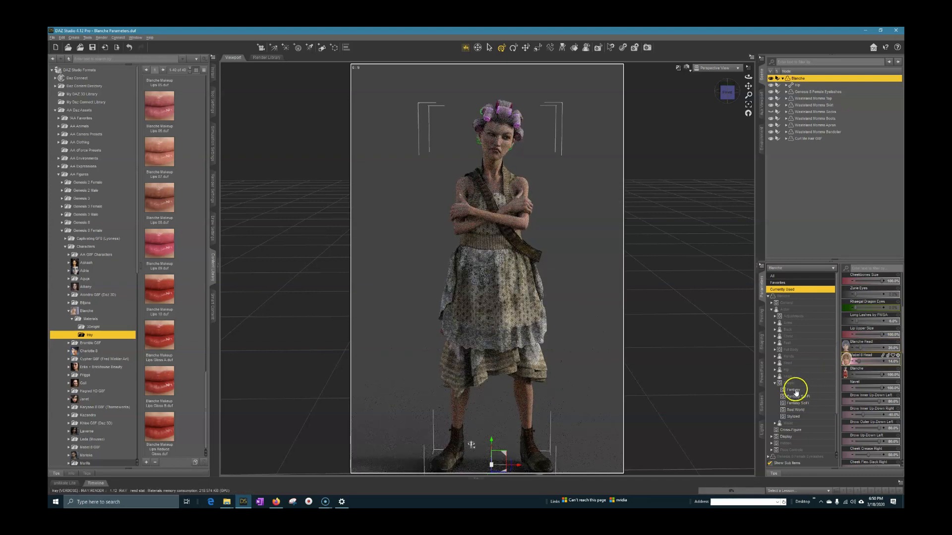
Browse the full-figure Fantasy and SciFi morph groups and raise the Albany morph in the Real World group.
{"action": "left_click", "coordinate": [791, 389]}
{"action": "left_click", "coordinate": [795, 397]}
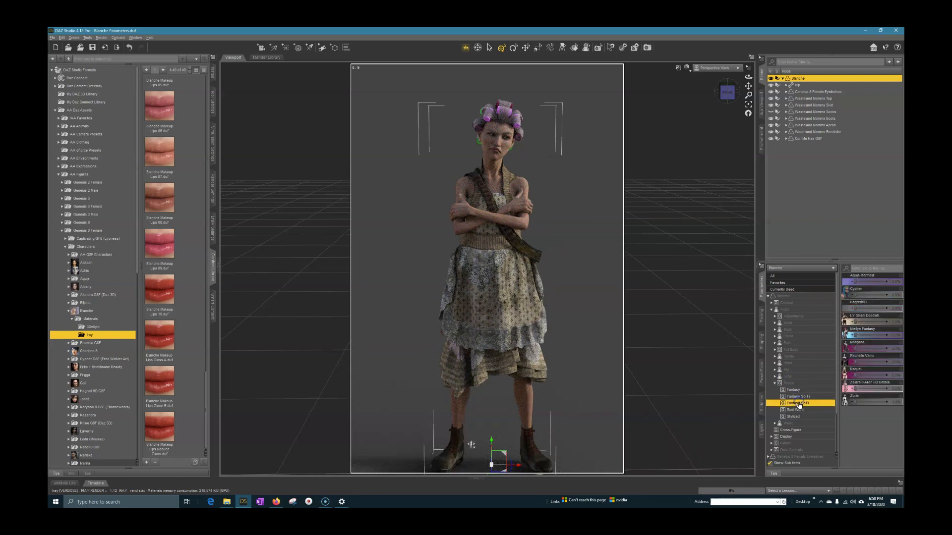
{"action": "left_click", "coordinate": [798, 403]}
{"action": "left_click", "coordinate": [795, 409]}
{"action": "scroll", "coordinate": [887, 327], "scroll_direction": "down", "scroll_amount": 3}
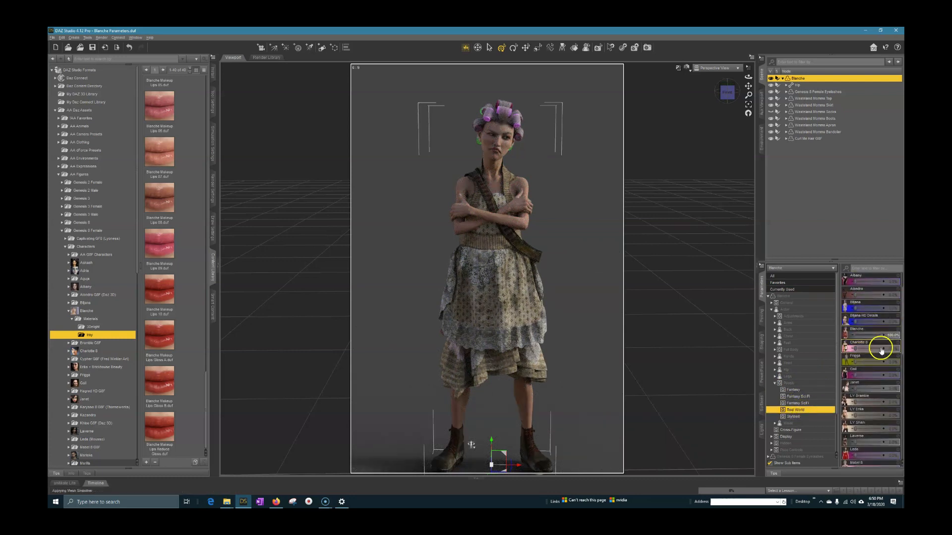
{"action": "left_click_drag", "start_coordinate": [895, 340], "coordinate": [892, 337]}
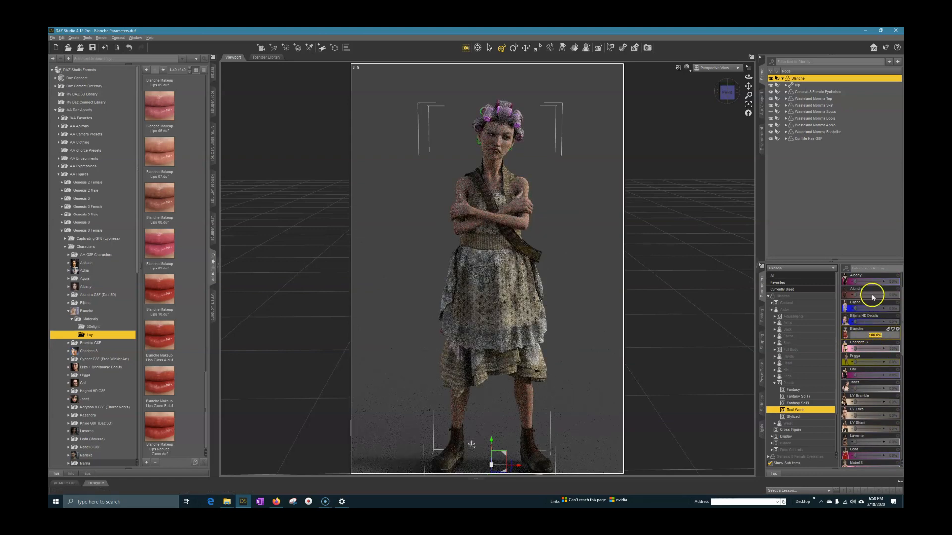
{"action": "left_click", "coordinate": [861, 285]}
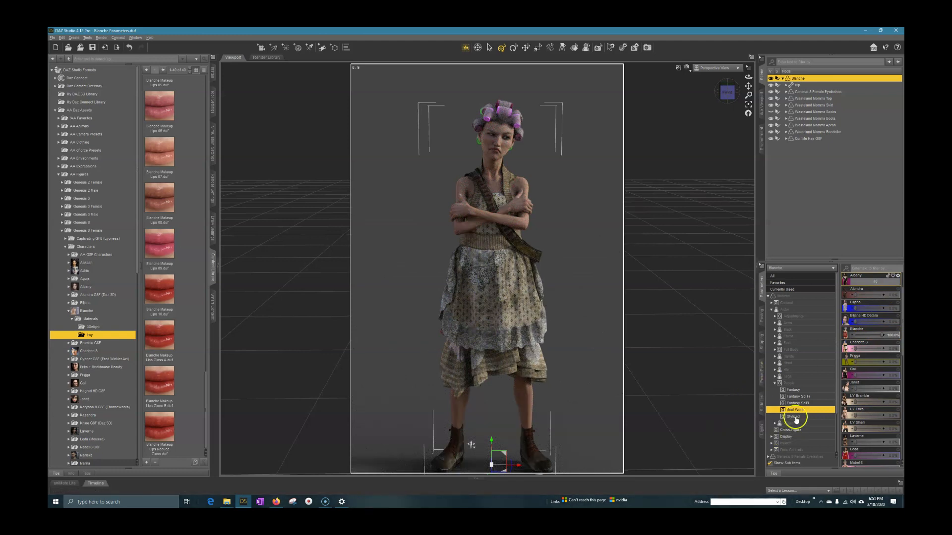
Show all Head morphs of the Actor and raise the Morgana Head and Raquel Head morphs.
{"action": "left_click", "coordinate": [776, 364]}
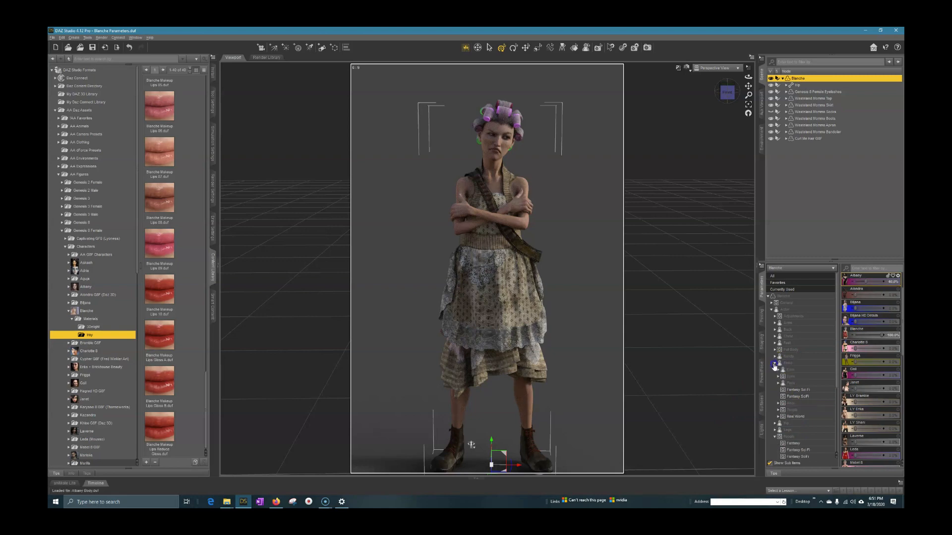
{"action": "left_click", "coordinate": [790, 384]}
{"action": "left_click", "coordinate": [786, 363]}
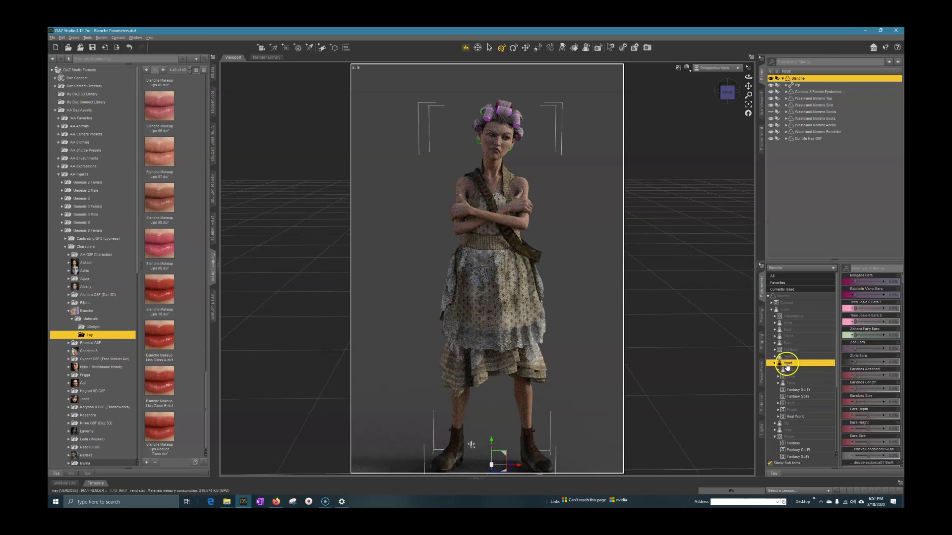
{"action": "scroll", "coordinate": [876, 360], "scroll_direction": "down", "scroll_amount": 5}
{"action": "scroll", "coordinate": [875, 360], "scroll_direction": "down", "scroll_amount": 1}
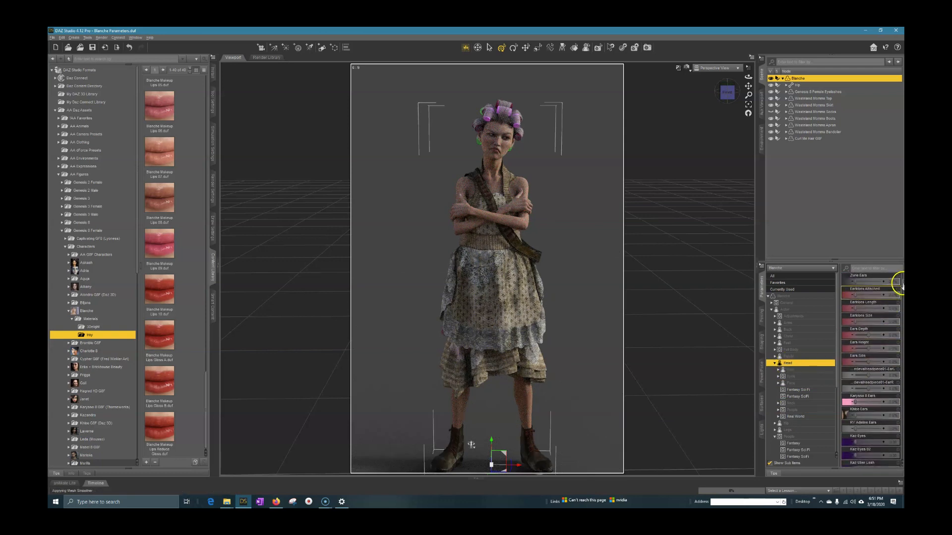
{"action": "left_click_drag", "start_coordinate": [902, 287], "coordinate": [903, 423]}
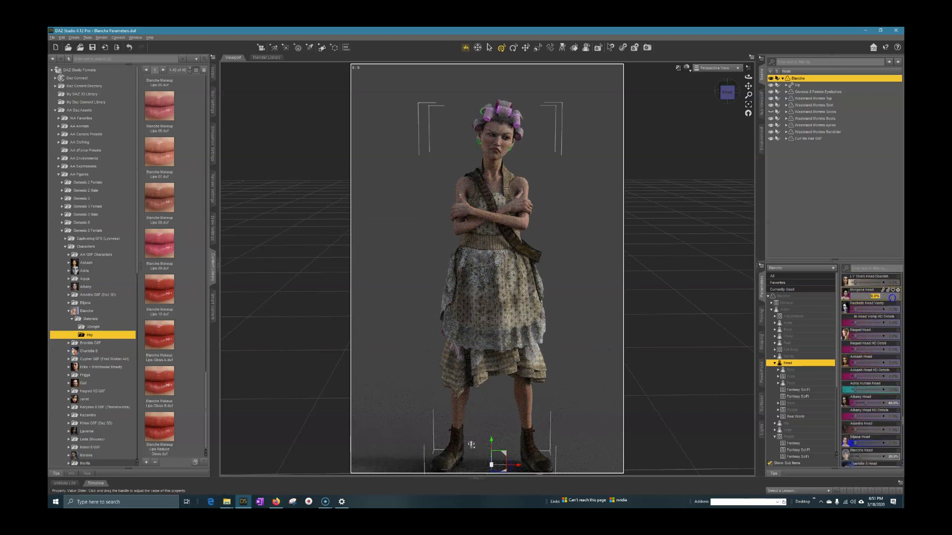
{"action": "key", "text": "Return"}
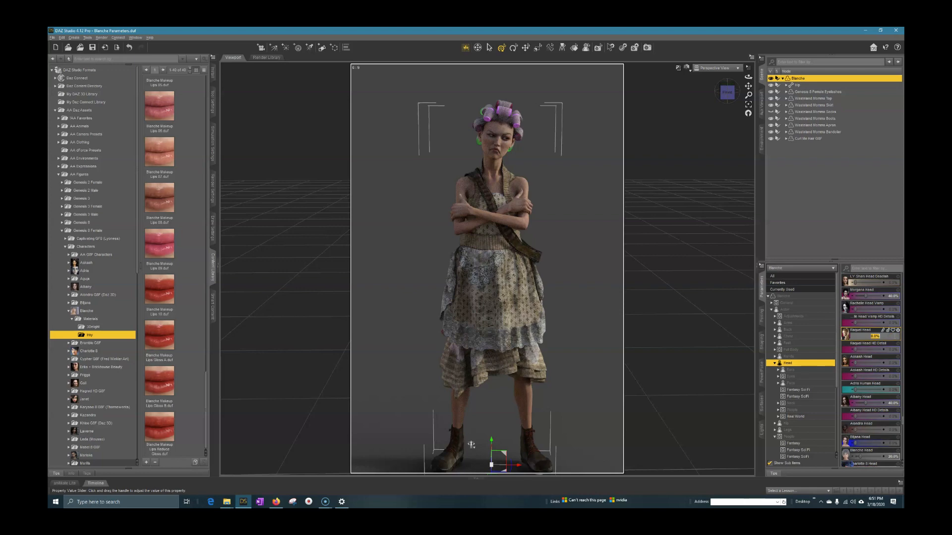
{"action": "key", "text": "Return"}
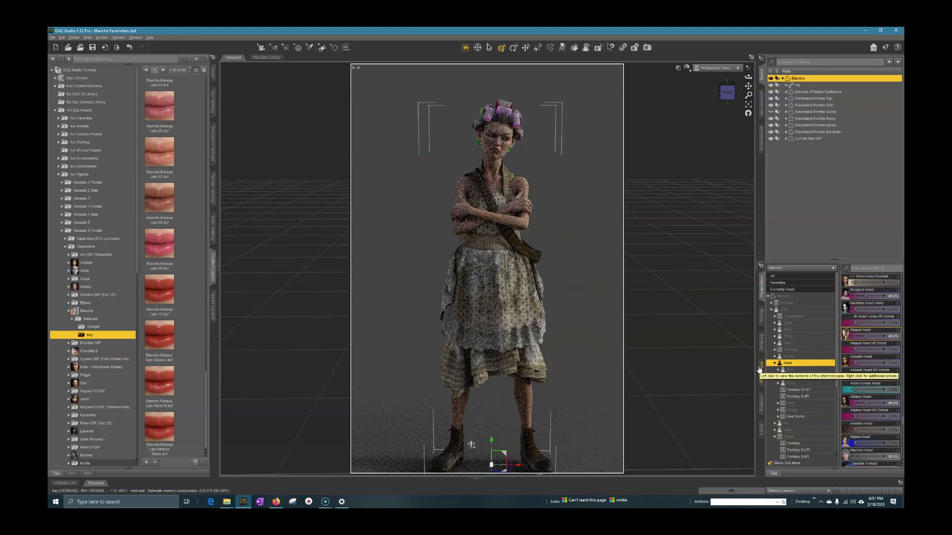
Try 100% for Raquel Head and the head morph directly below Raquel Head HD Detail, watching the face up close, and undo both changes.
{"action": "scroll", "coordinate": [550, 231], "scroll_direction": "up", "scroll_amount": 10}
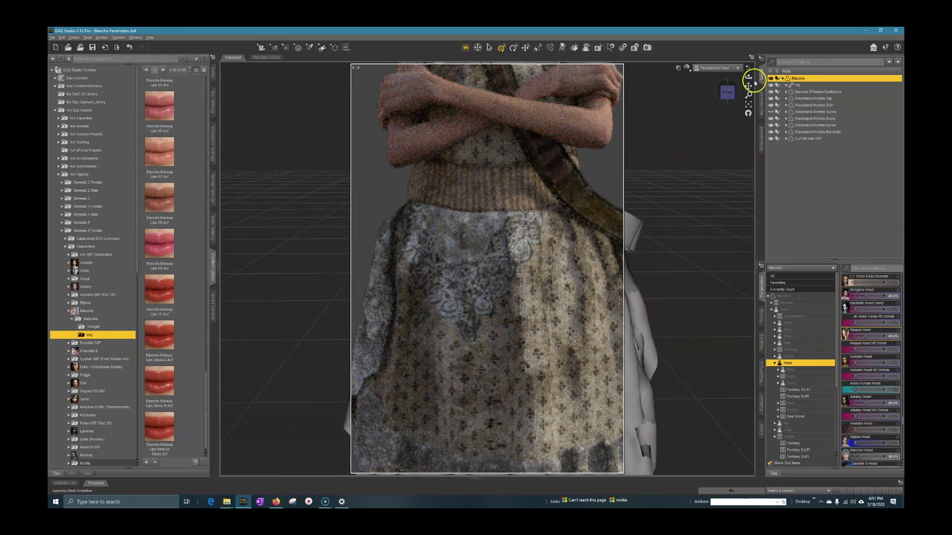
{"action": "left_click_drag", "start_coordinate": [754, 82], "coordinate": [676, 249]}
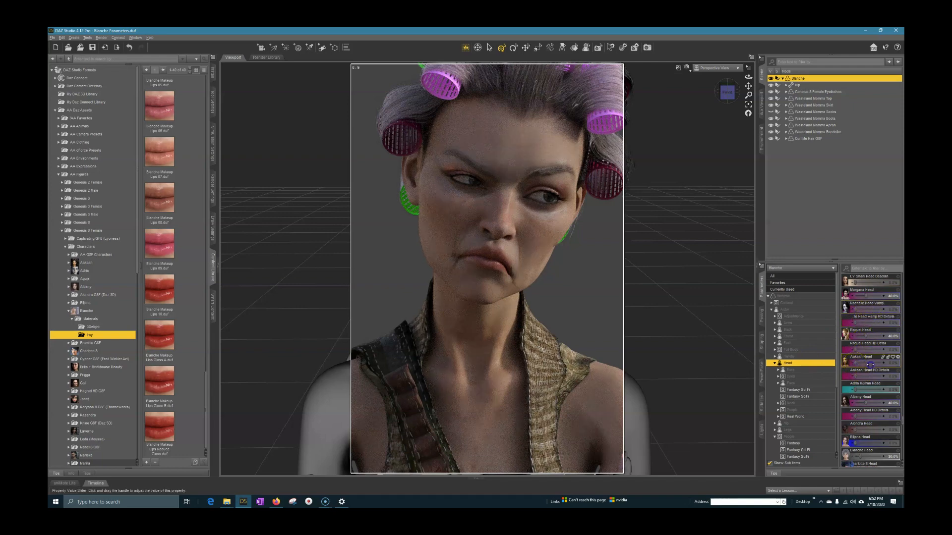
{"action": "left_click_drag", "start_coordinate": [870, 365], "coordinate": [900, 368]}
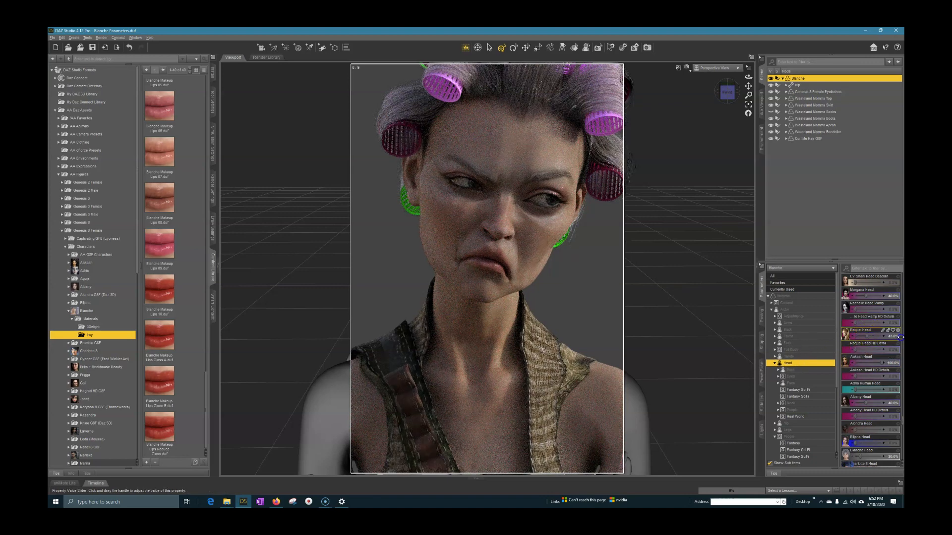
{"action": "left_click_drag", "start_coordinate": [900, 337], "coordinate": [900, 337]}
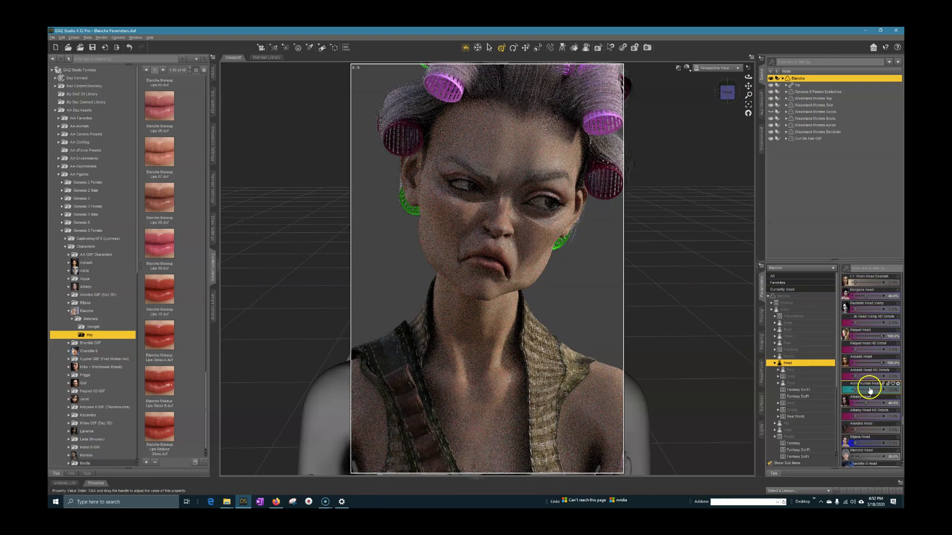
{"action": "key", "text": "ctrl+z"}
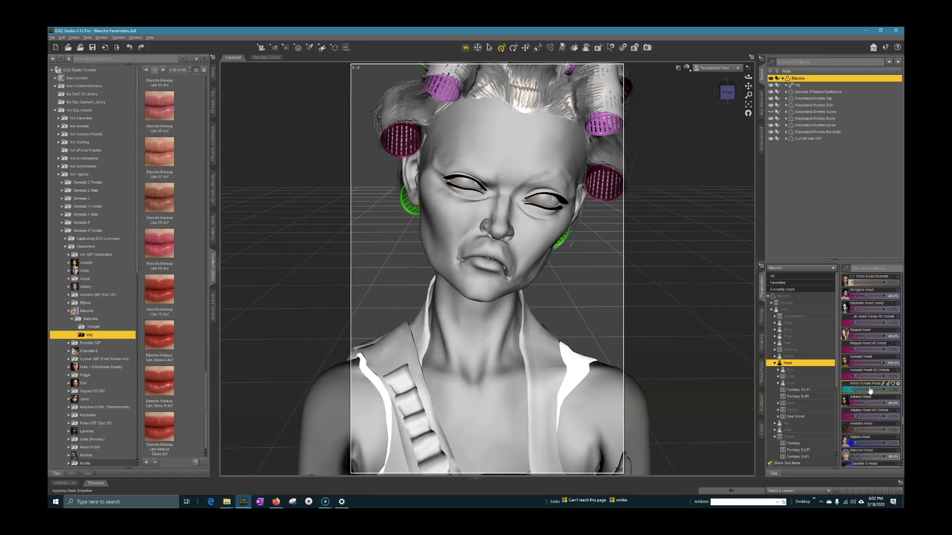
{"action": "key", "text": "ctrl+z"}
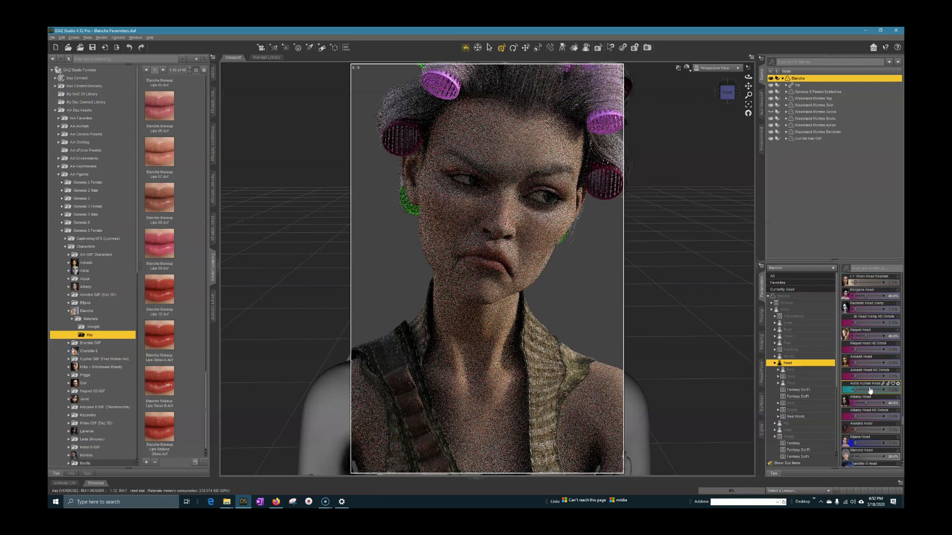
{"action": "left_click", "coordinate": [867, 390]}
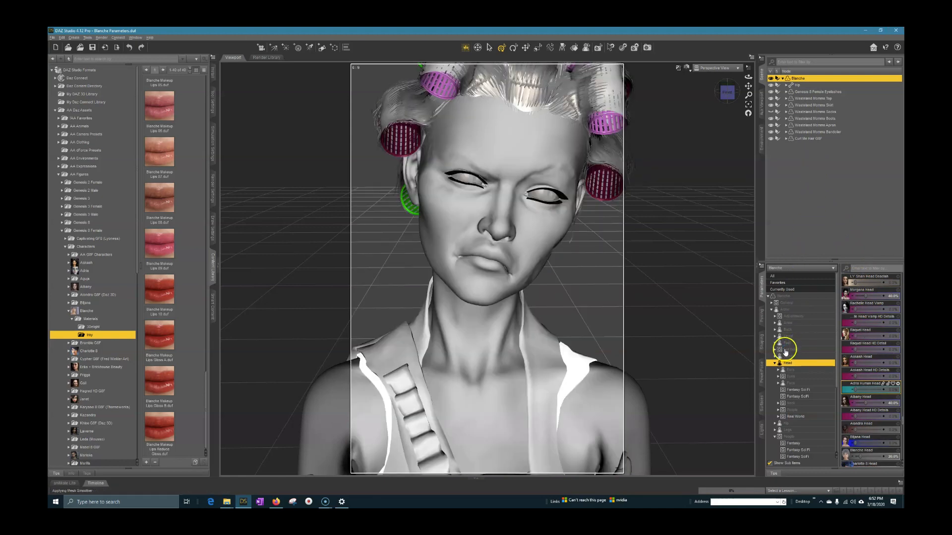
Review the Adjustments morphs, then collapse the Actor group and look through its complete morph list.
{"action": "left_click", "coordinate": [782, 312]}
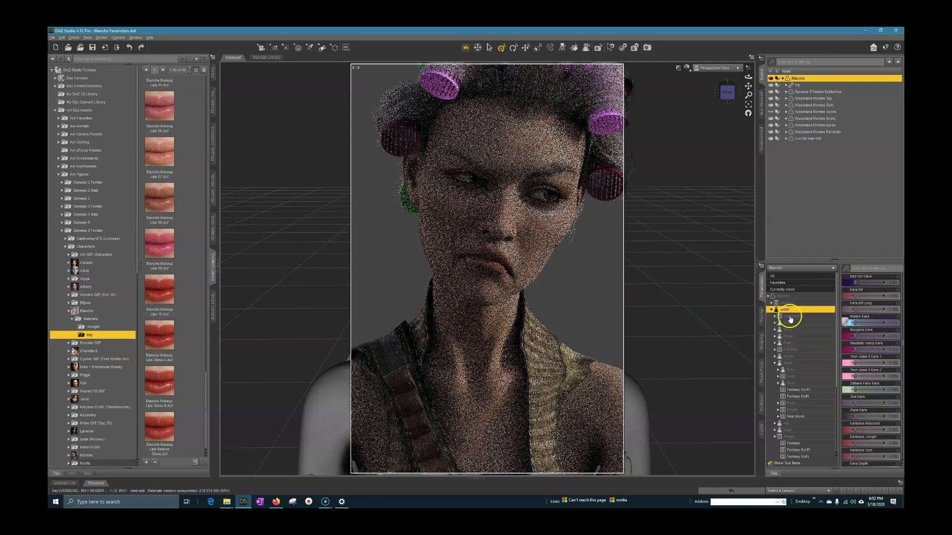
{"action": "left_click", "coordinate": [796, 317]}
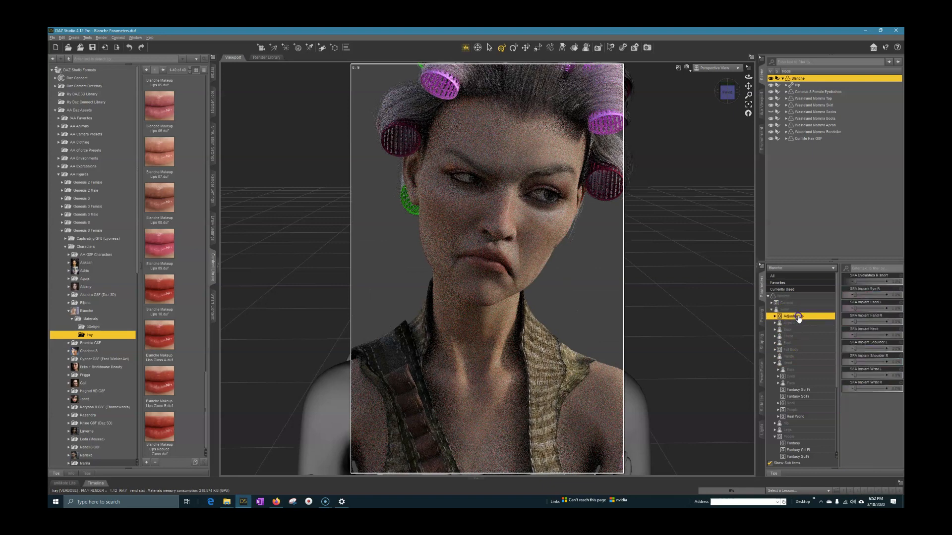
{"action": "left_click", "coordinate": [771, 309]}
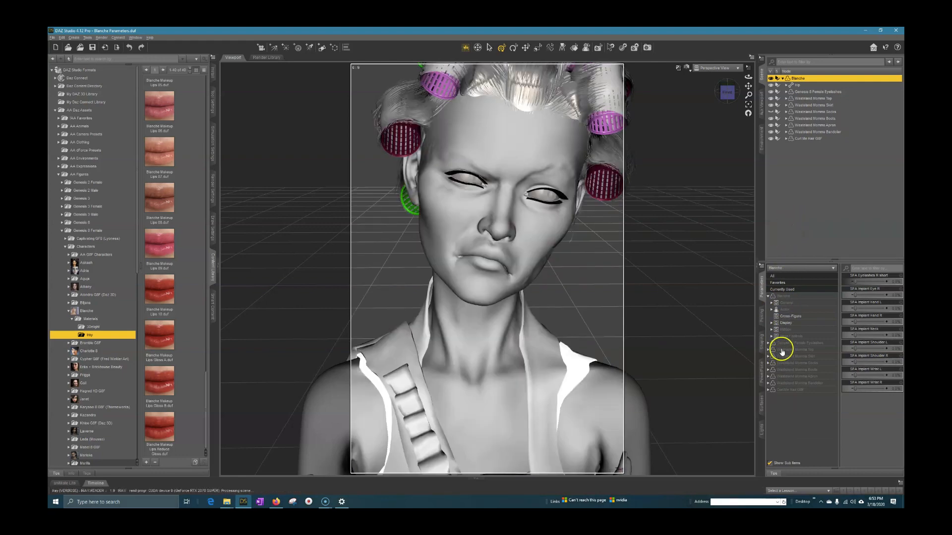
{"action": "left_click", "coordinate": [783, 310]}
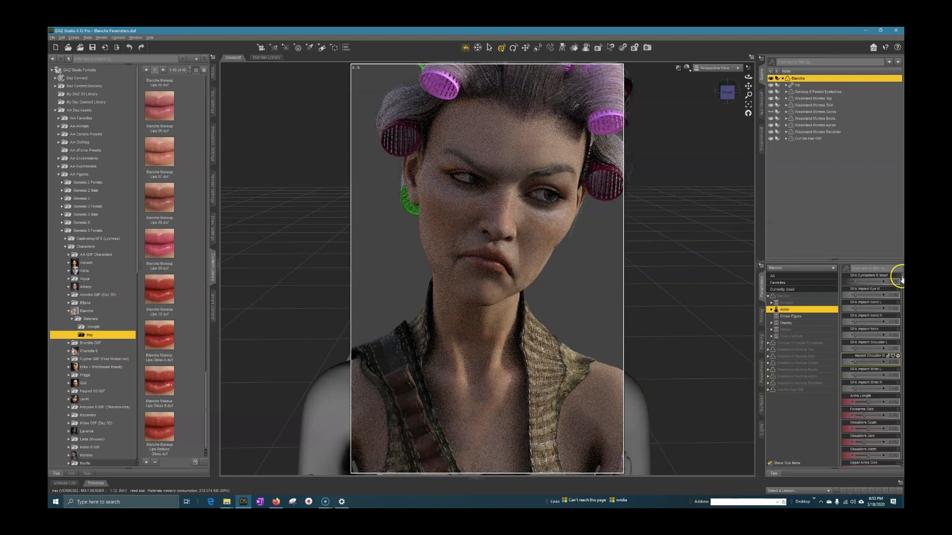
{"action": "left_click_drag", "start_coordinate": [902, 279], "coordinate": [903, 448]}
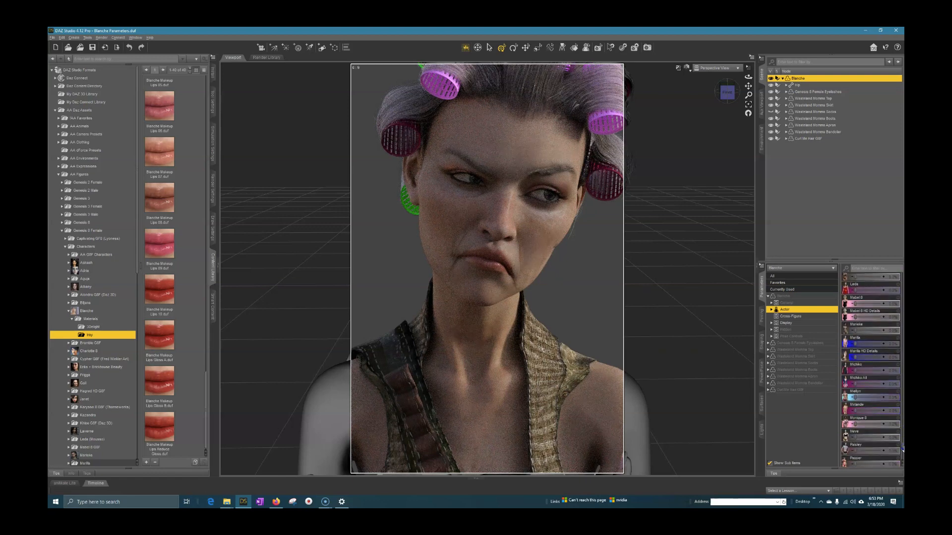
{"action": "left_click_drag", "start_coordinate": [902, 449], "coordinate": [901, 448]}
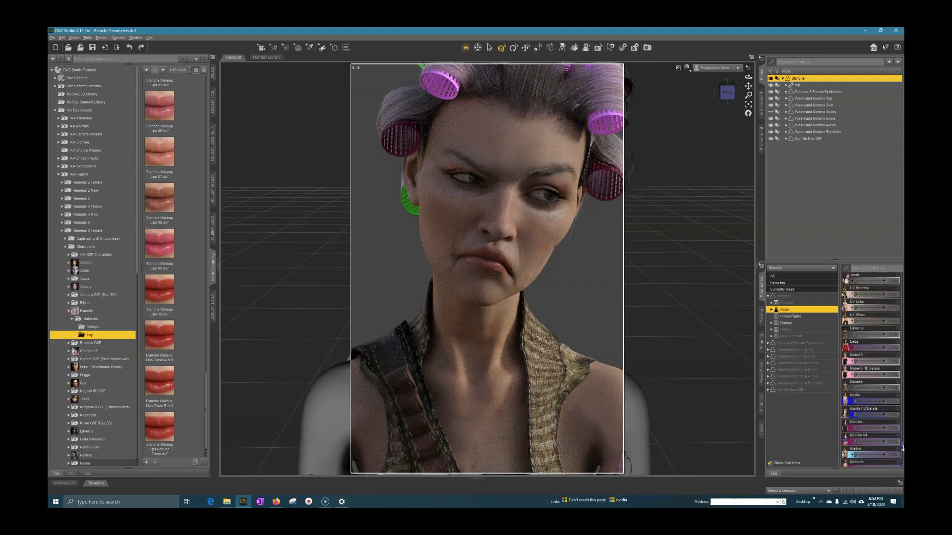
{"action": "left_click_drag", "start_coordinate": [901, 448], "coordinate": [901, 274]}
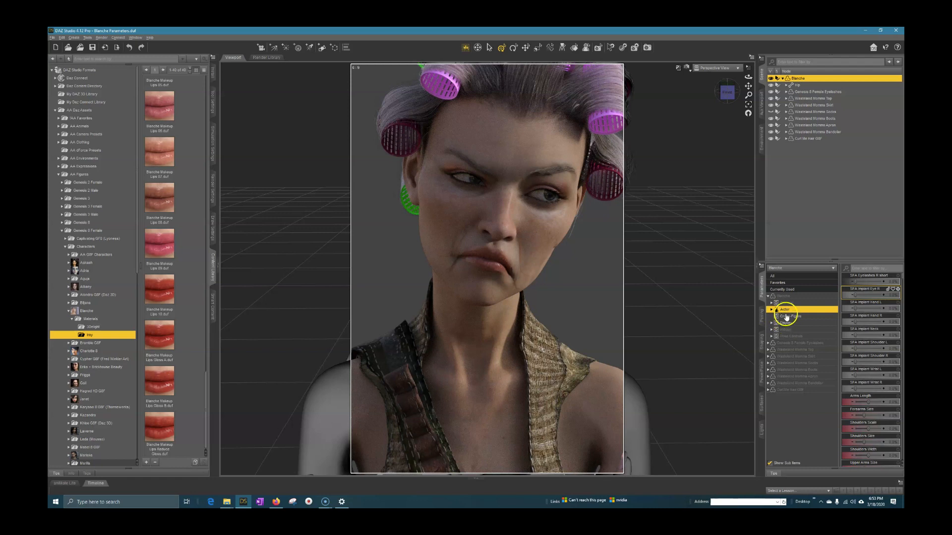
Try raising the single Cross Figure morph, check its effect on the upper body, and set it back to 0%.
{"action": "left_click", "coordinate": [786, 317]}
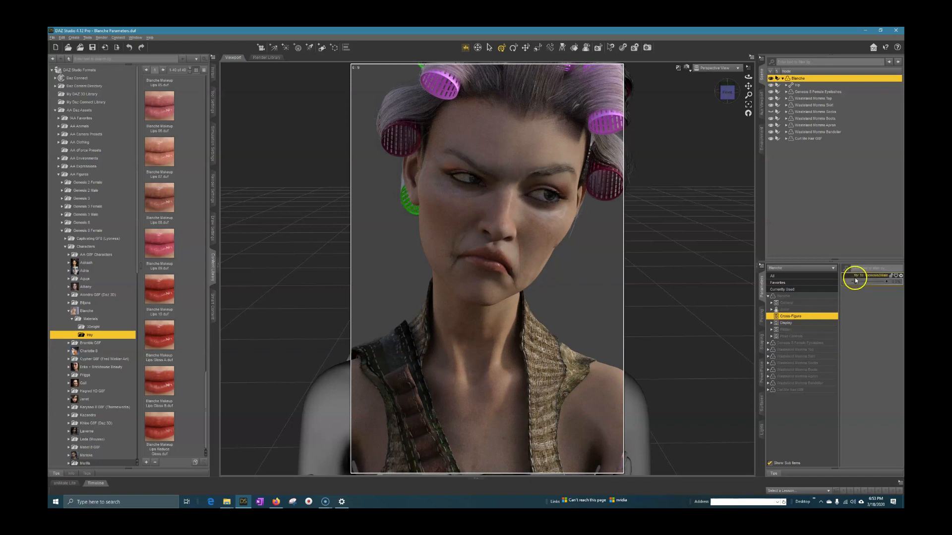
{"action": "left_click_drag", "start_coordinate": [891, 280], "coordinate": [882, 280]}
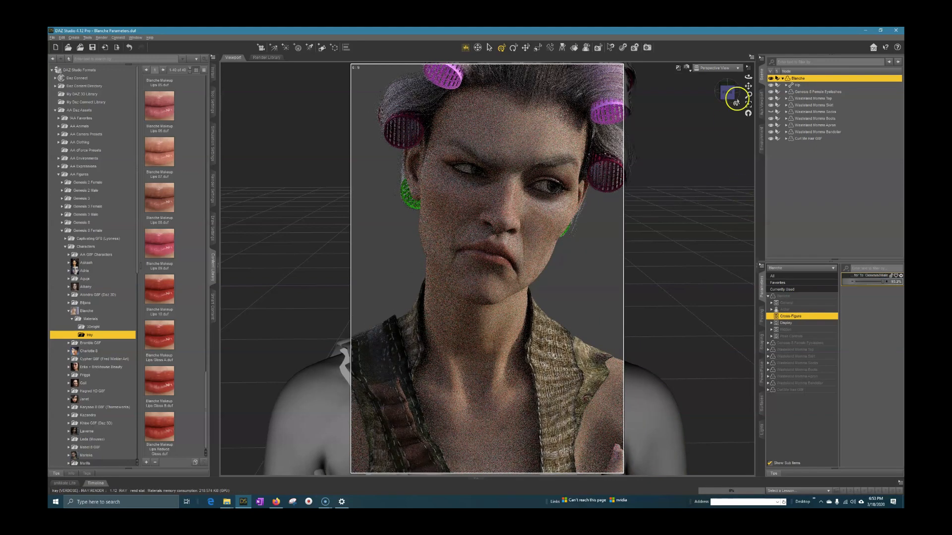
{"action": "left_click_drag", "start_coordinate": [748, 86], "coordinate": [748, 90]}
{"action": "scroll", "coordinate": [470, 389], "scroll_direction": "down", "scroll_amount": 6}
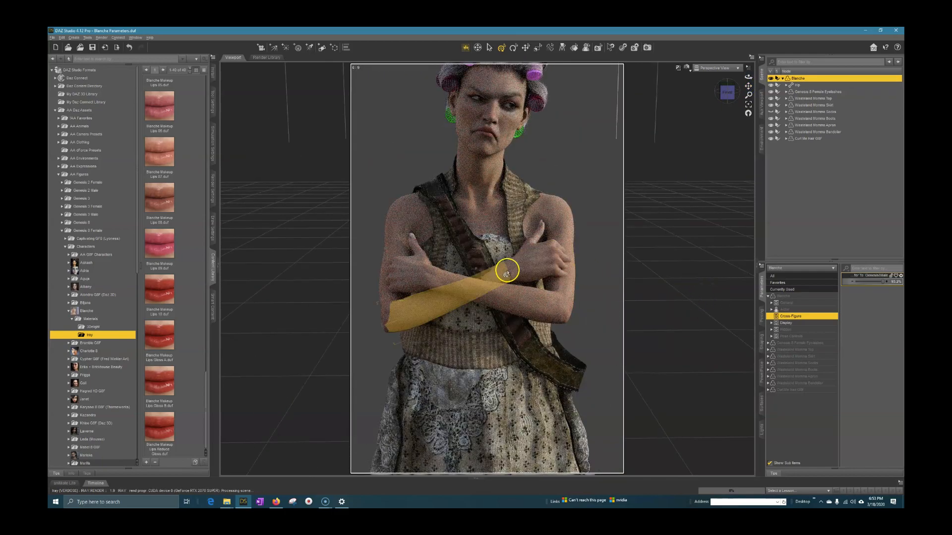
{"action": "left_click", "coordinate": [882, 280]}
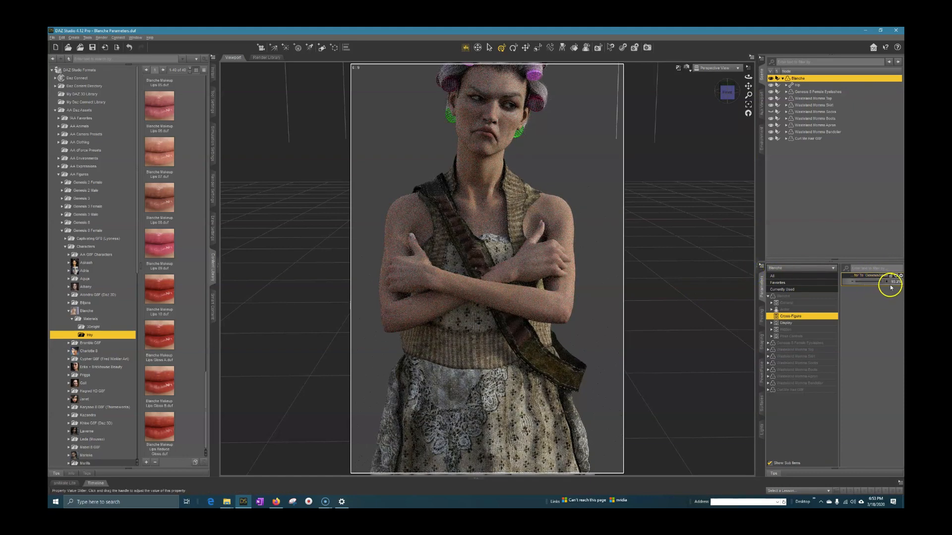
{"action": "left_click", "coordinate": [821, 284]}
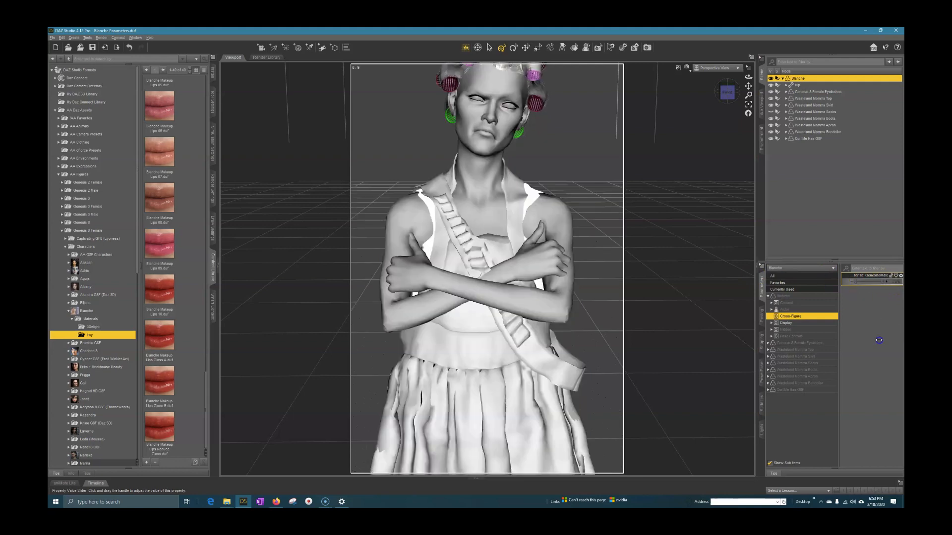
{"action": "left_click_drag", "start_coordinate": [879, 340], "coordinate": [879, 340]}
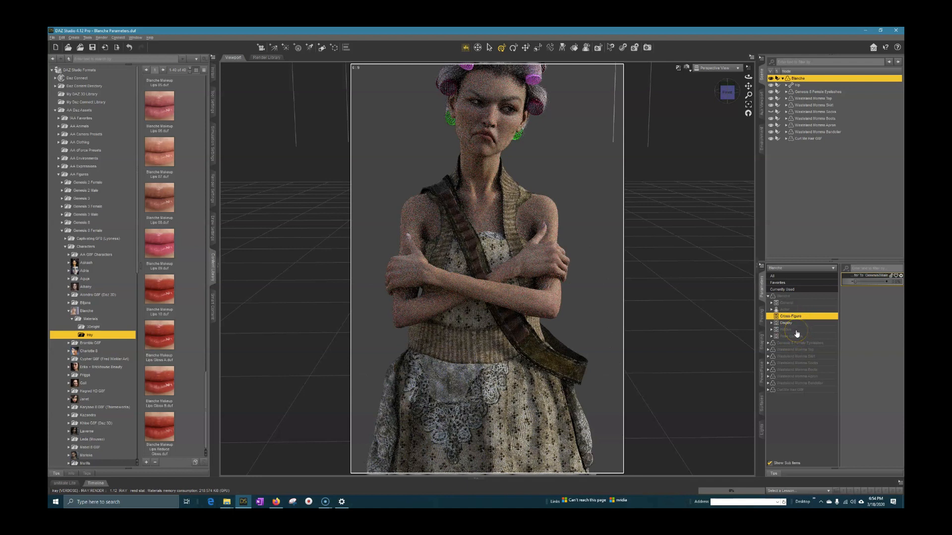
Try Show Bones in the figure's Display settings, look at the Bone Color choices without picking one, and turn the bones off again.
{"action": "left_click", "coordinate": [788, 323]}
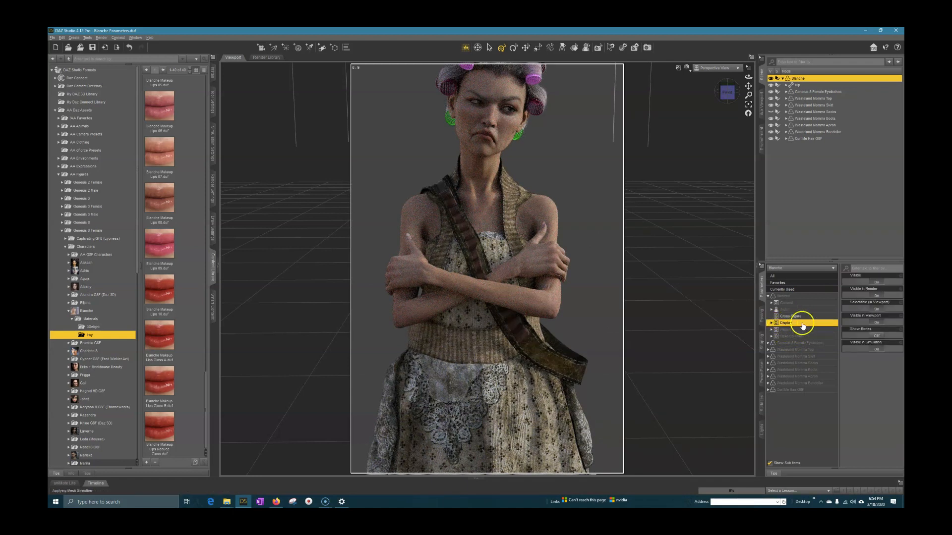
{"action": "left_click", "coordinate": [873, 336]}
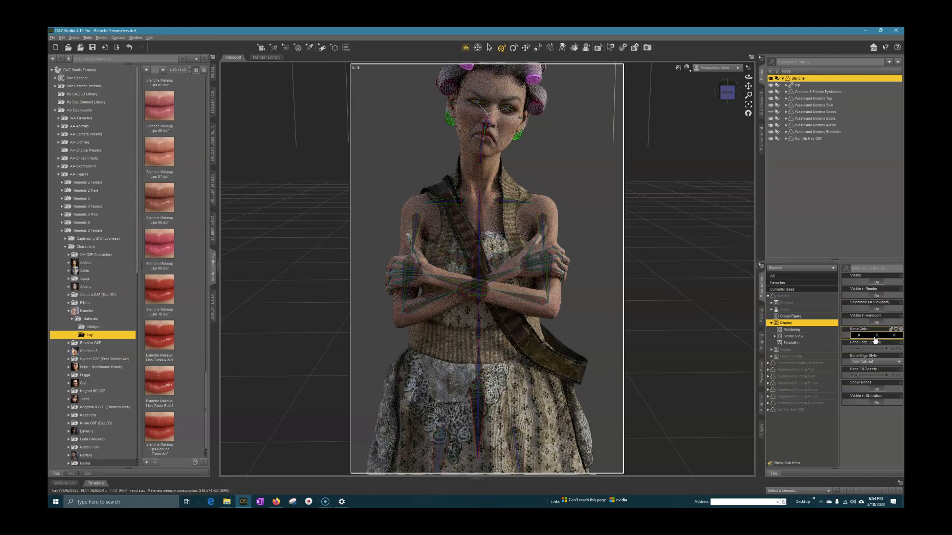
{"action": "left_click", "coordinate": [875, 337]}
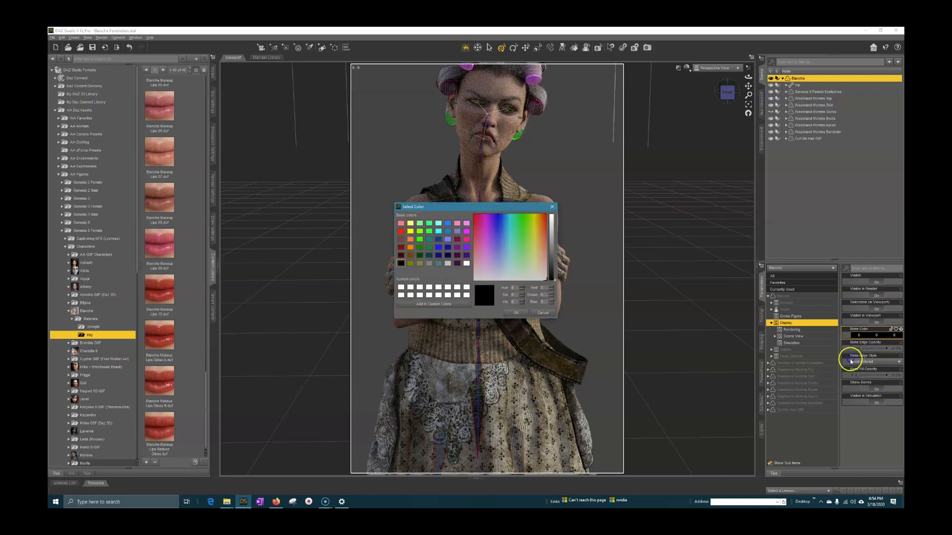
{"action": "left_click", "coordinate": [541, 314]}
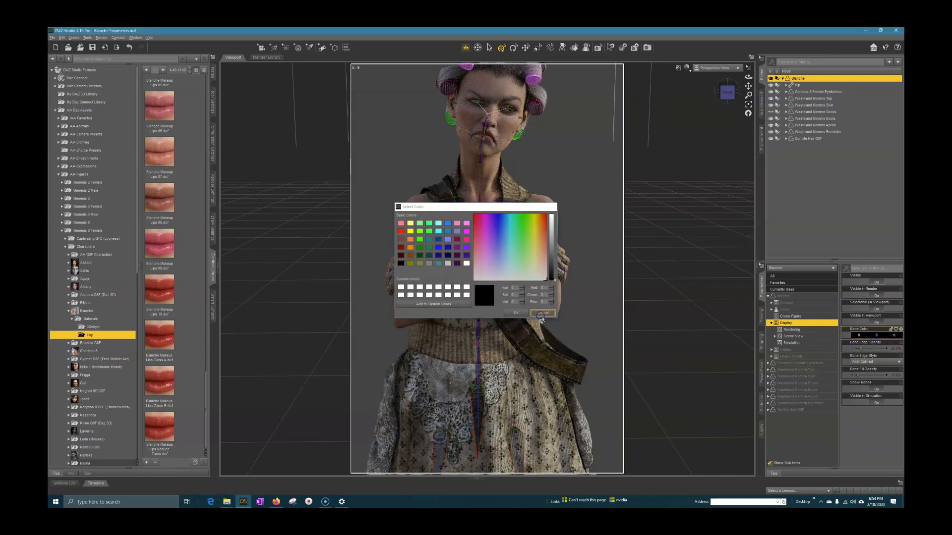
{"action": "left_click", "coordinate": [876, 390]}
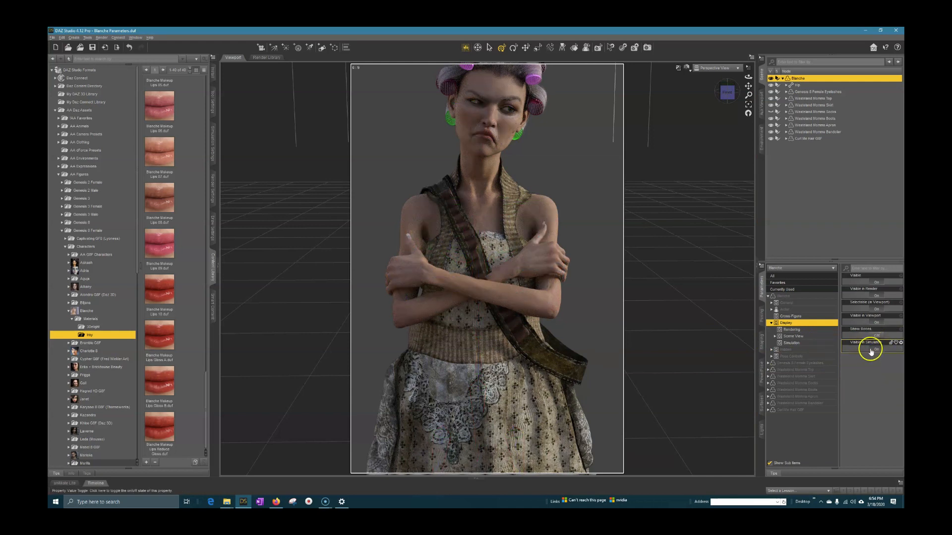
Review the Simulation and Scene View subgroups of the Display settings, then collapse the Display group.
{"action": "left_click", "coordinate": [790, 345]}
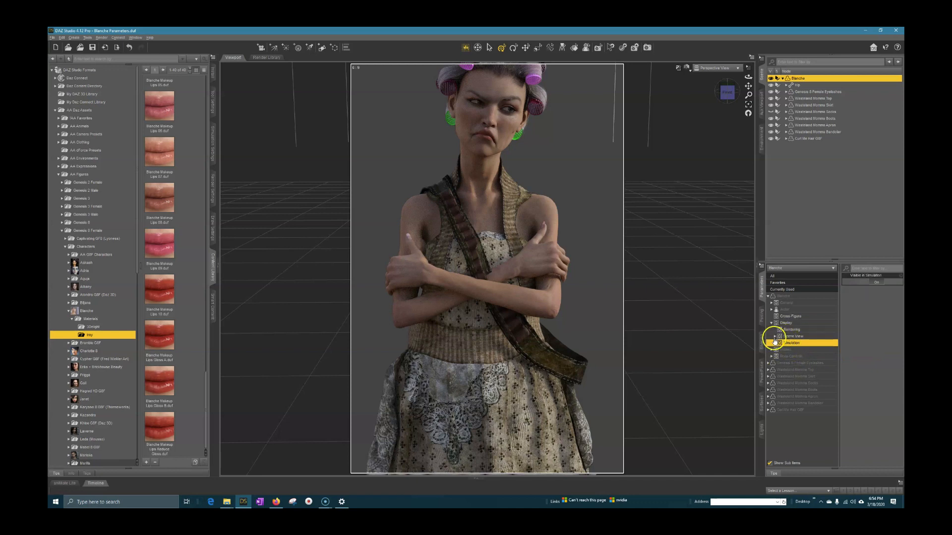
{"action": "left_click", "coordinate": [775, 336]}
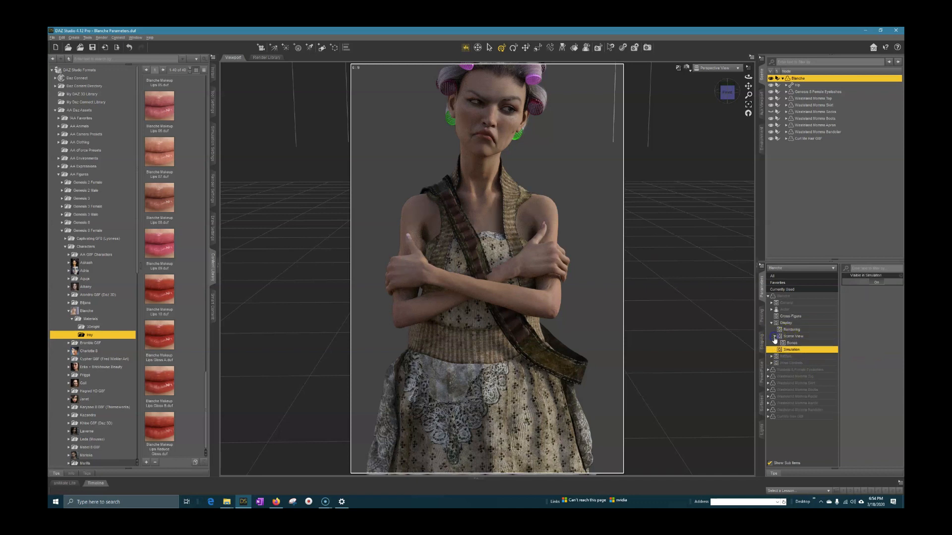
{"action": "left_click", "coordinate": [775, 336]}
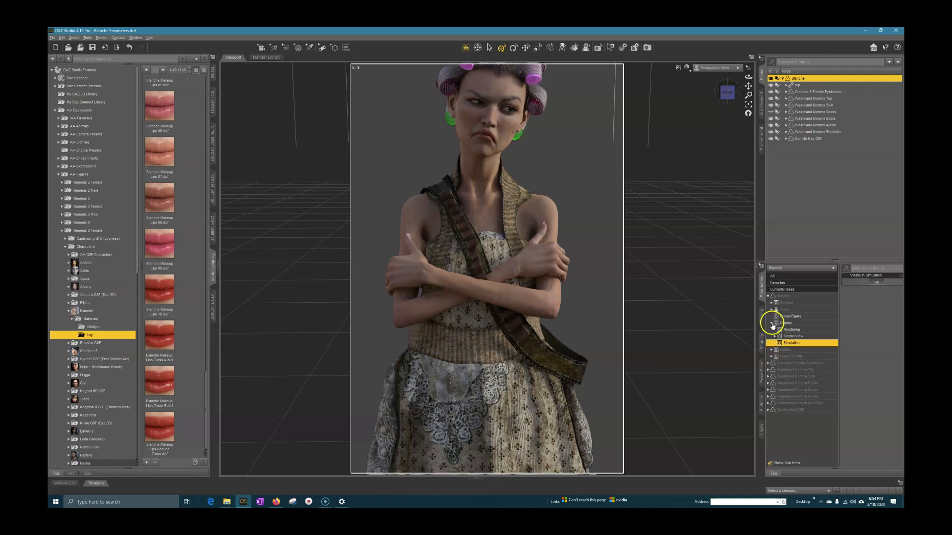
{"action": "left_click", "coordinate": [772, 323]}
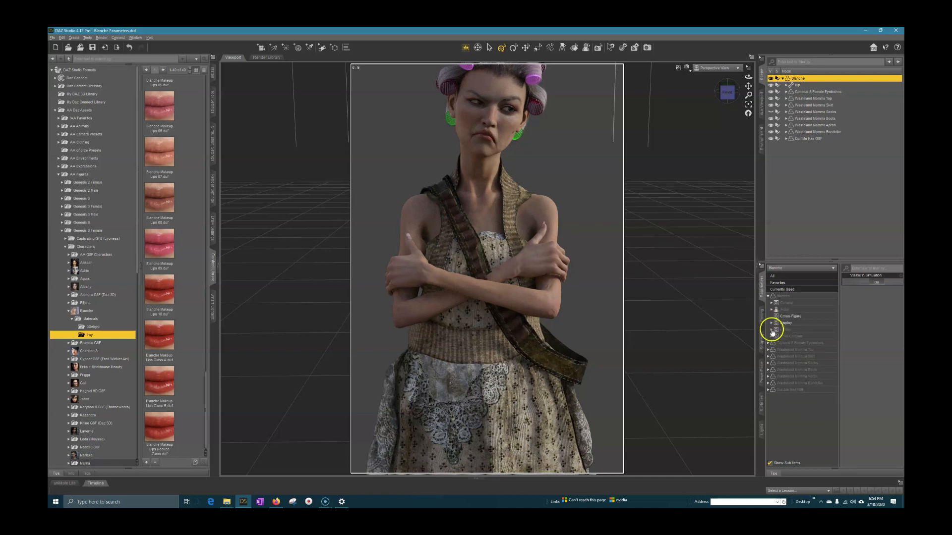
Try the EyesClosedL-FIX morph in the Corrections group at 100%, undo it, and view the People morphs.
{"action": "left_click", "coordinate": [772, 330]}
{"action": "left_click", "coordinate": [791, 337]}
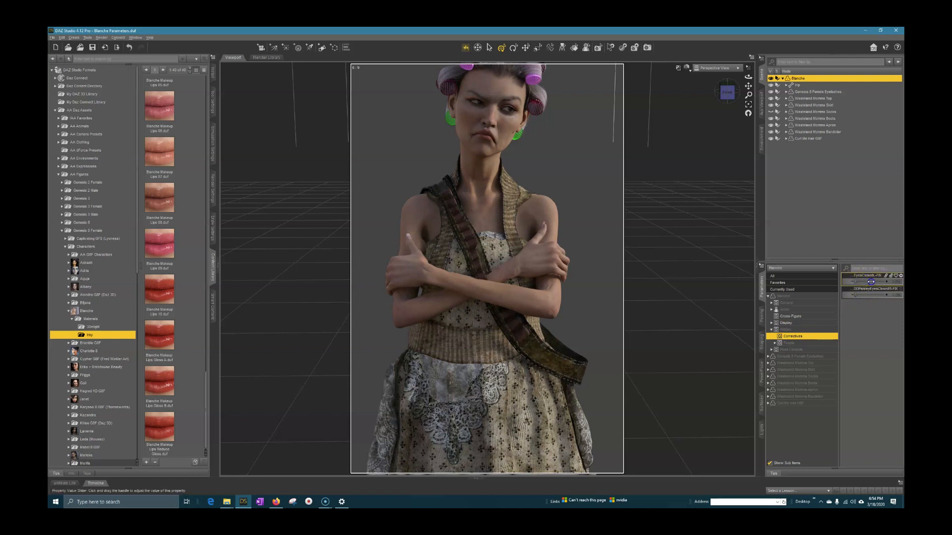
{"action": "left_click_drag", "start_coordinate": [871, 282], "coordinate": [901, 282]}
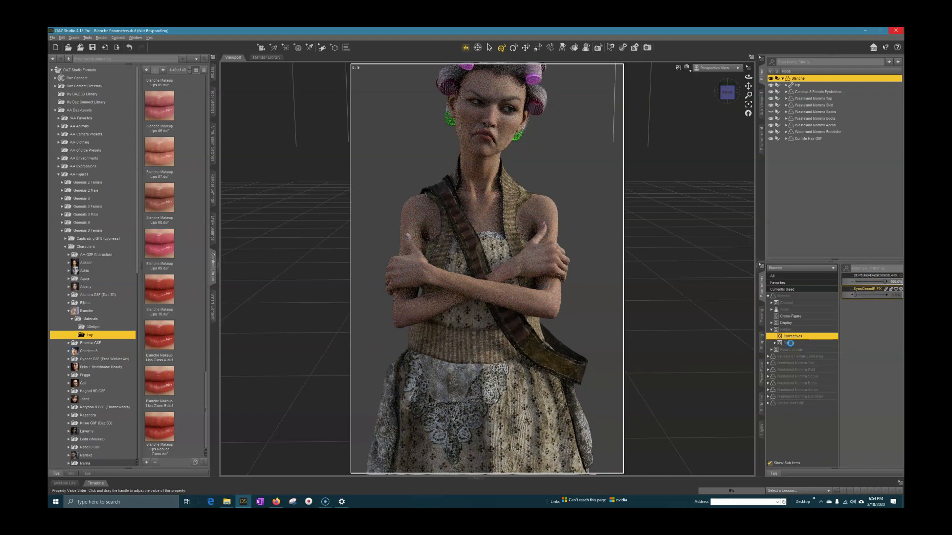
{"action": "left_click", "coordinate": [792, 344]}
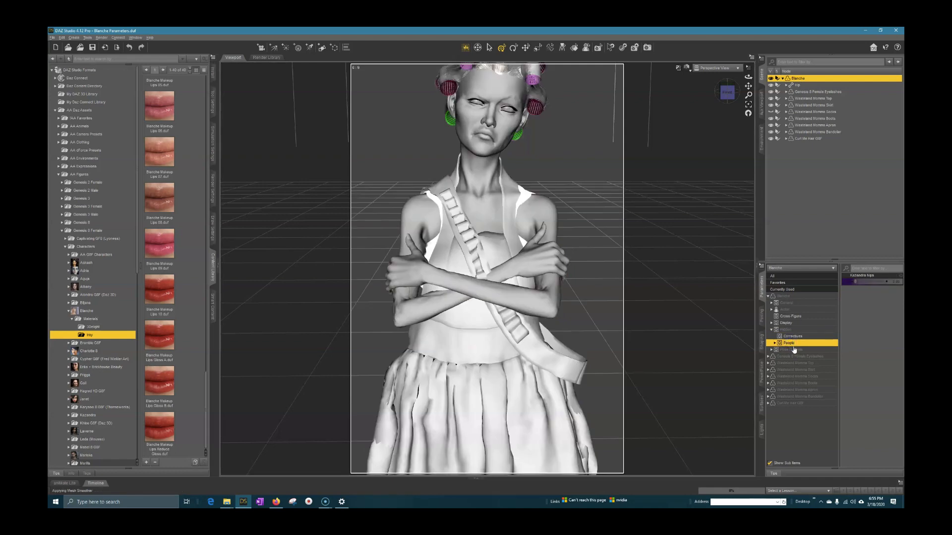
Show the Pose Controls in the Parameters pane and compare them with the Pose Controls in the Posing pane.
{"action": "left_click", "coordinate": [794, 350]}
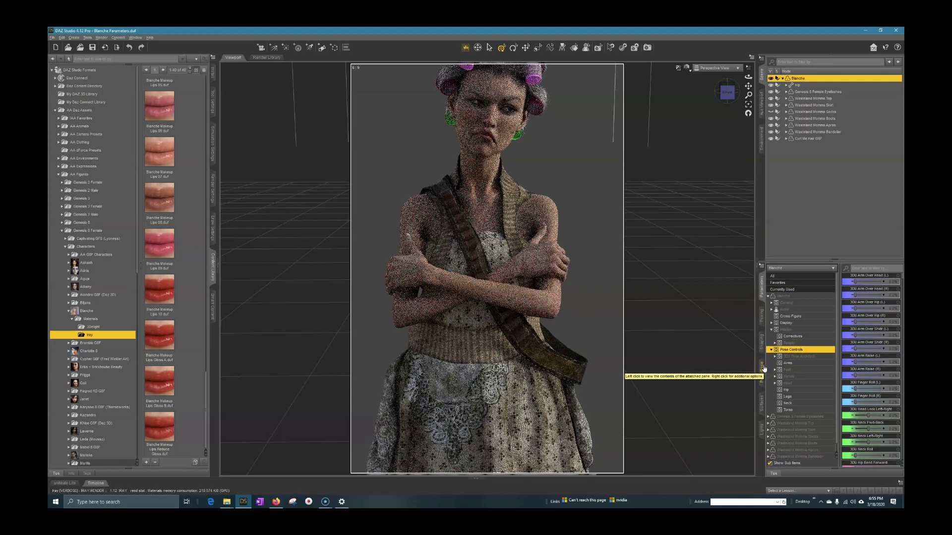
{"action": "left_click", "coordinate": [762, 313]}
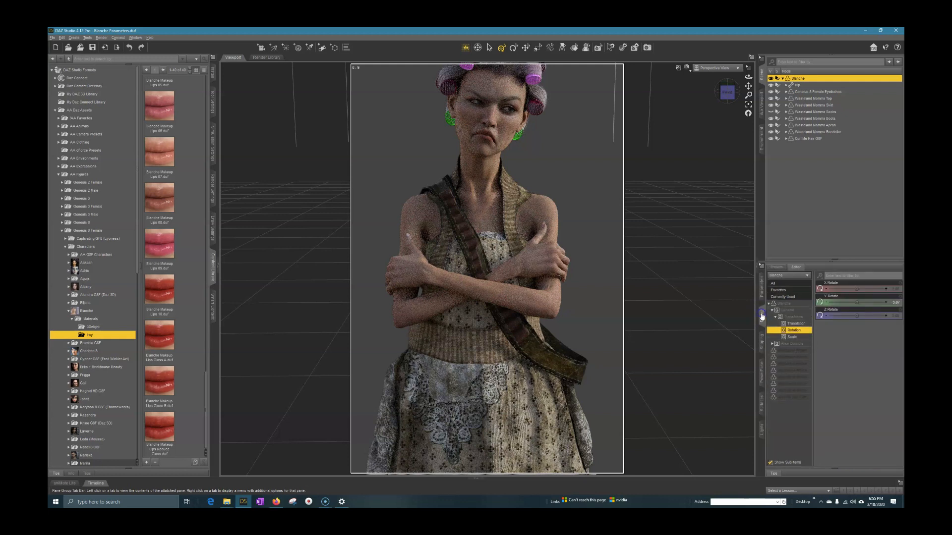
{"action": "left_click", "coordinate": [785, 343]}
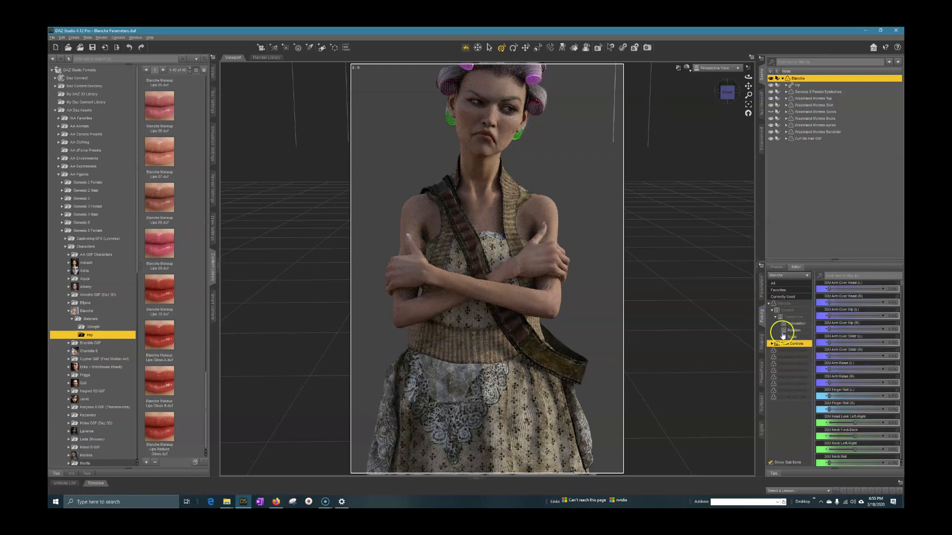
{"action": "left_click", "coordinate": [762, 292]}
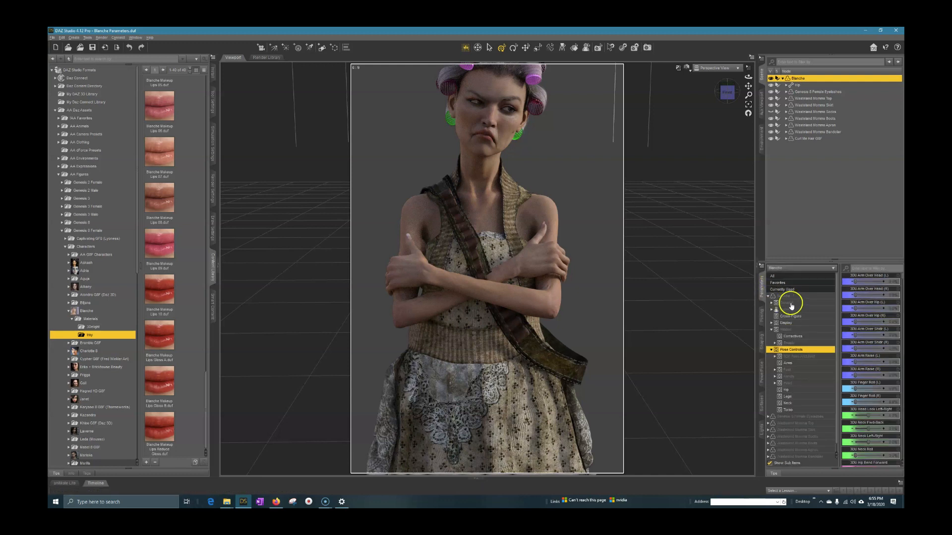
{"action": "left_click", "coordinate": [760, 320]}
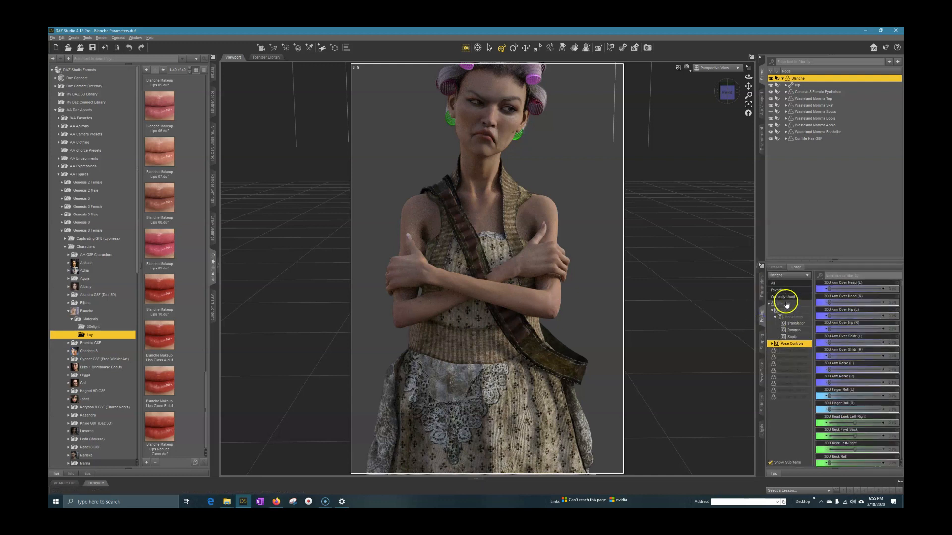
Check the figure's attached clothing and hair items in the Posing pane, then return to the Pose Controls.
{"action": "left_click", "coordinate": [786, 358]}
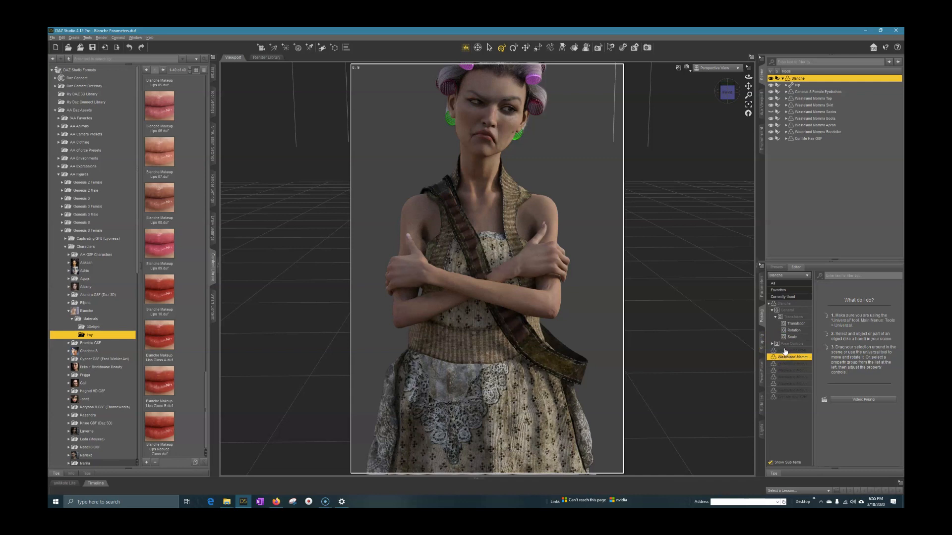
{"action": "left_click", "coordinate": [785, 351]}
{"action": "left_click", "coordinate": [789, 377]}
{"action": "left_click", "coordinate": [787, 398]}
{"action": "left_click", "coordinate": [789, 377]}
{"action": "left_click", "coordinate": [788, 384]}
{"action": "left_click", "coordinate": [789, 397]}
{"action": "left_click", "coordinate": [782, 344]}
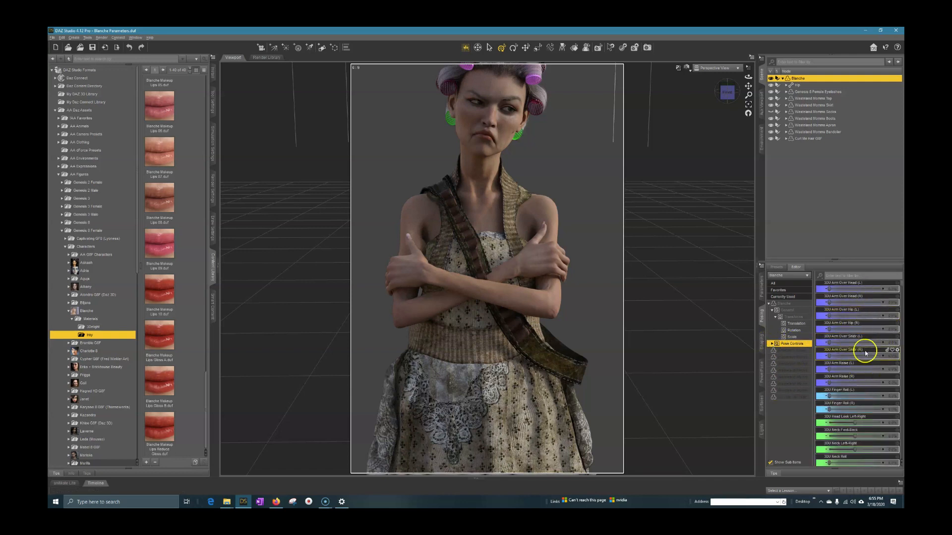
Look through the complete list of posing sliders for the whole Blanche figure, from the transforms down to the expressions.
{"action": "left_click", "coordinate": [782, 304]}
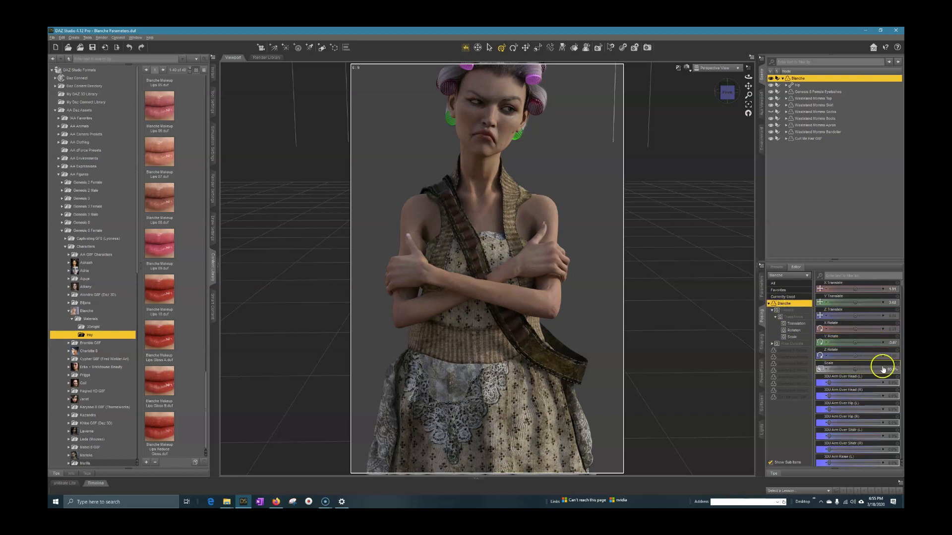
{"action": "left_click_drag", "start_coordinate": [901, 291], "coordinate": [903, 348]}
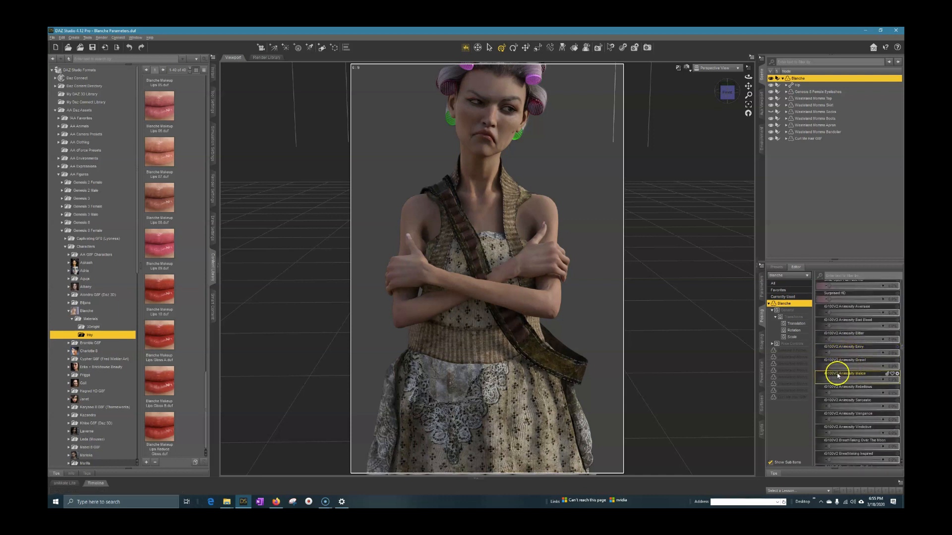
{"action": "left_click_drag", "start_coordinate": [898, 347], "coordinate": [900, 276]}
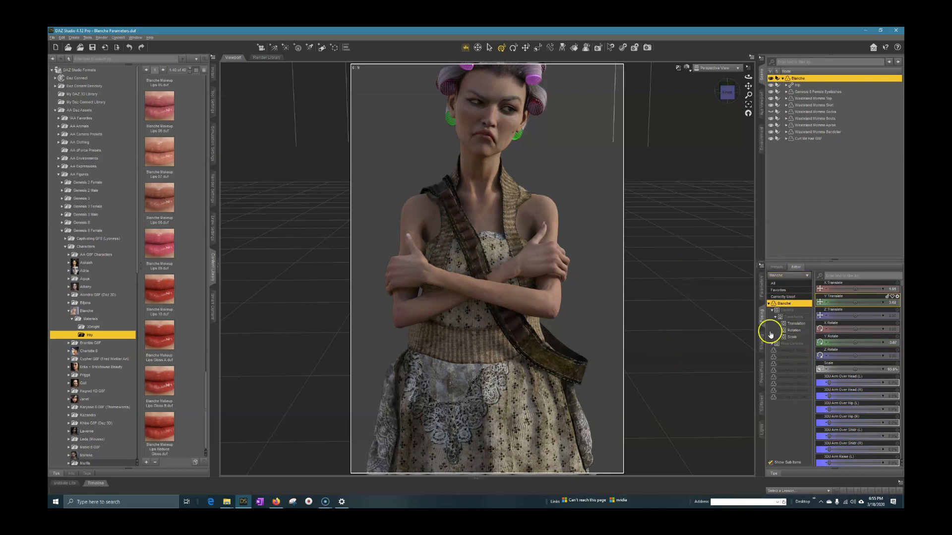
Return to the Parameters pane's Pose Controls and collapse the group containing Corrections and People.
{"action": "left_click", "coordinate": [761, 288]}
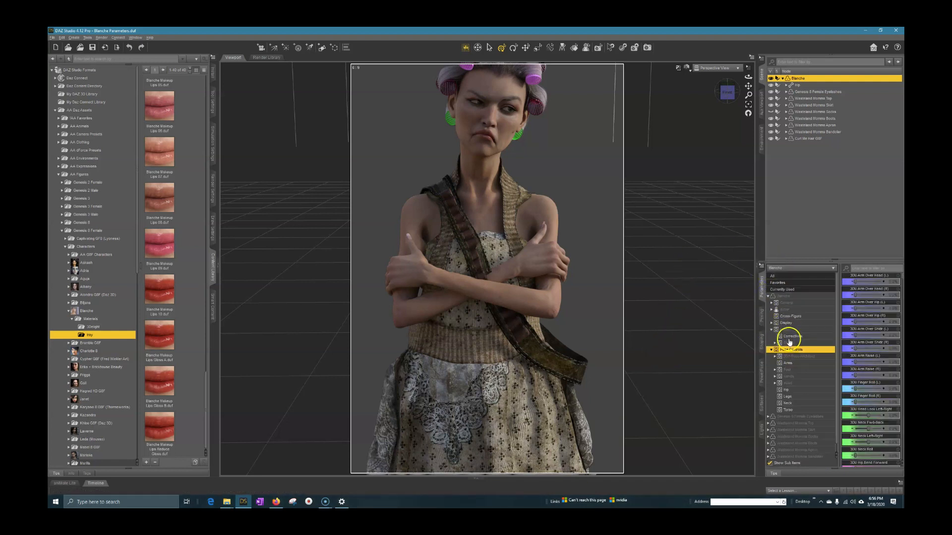
{"action": "left_click", "coordinate": [785, 309]}
{"action": "left_click", "coordinate": [791, 350]}
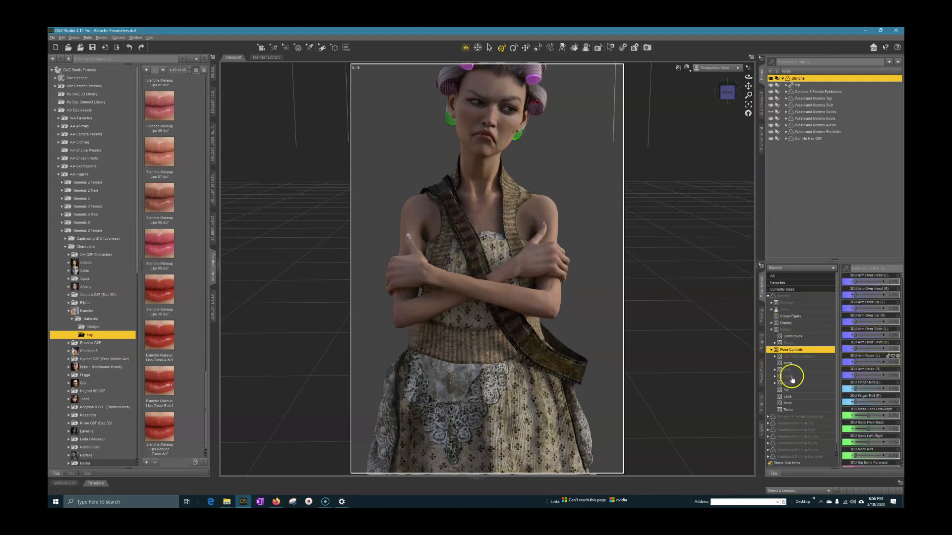
{"action": "left_click", "coordinate": [771, 330]}
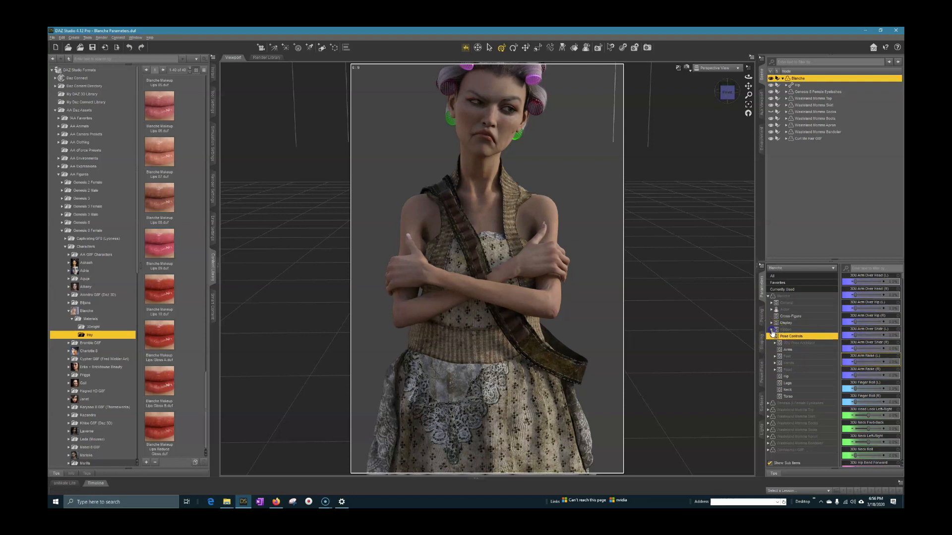
Try Arms Up-Down at 100% in the Arms pose controls, undo it, view the Hands controls, and collapse Pose Controls.
{"action": "left_click", "coordinate": [792, 350]}
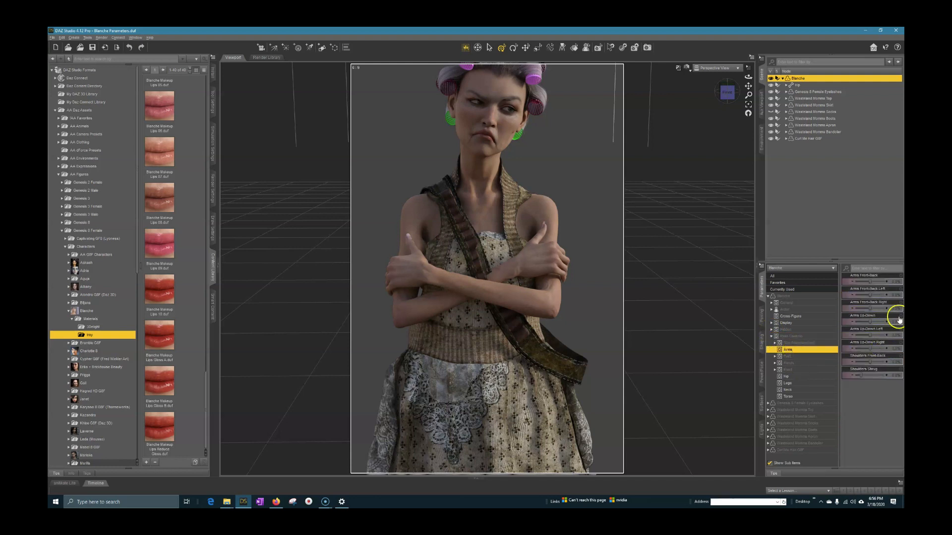
{"action": "left_click_drag", "start_coordinate": [877, 322], "coordinate": [895, 322]}
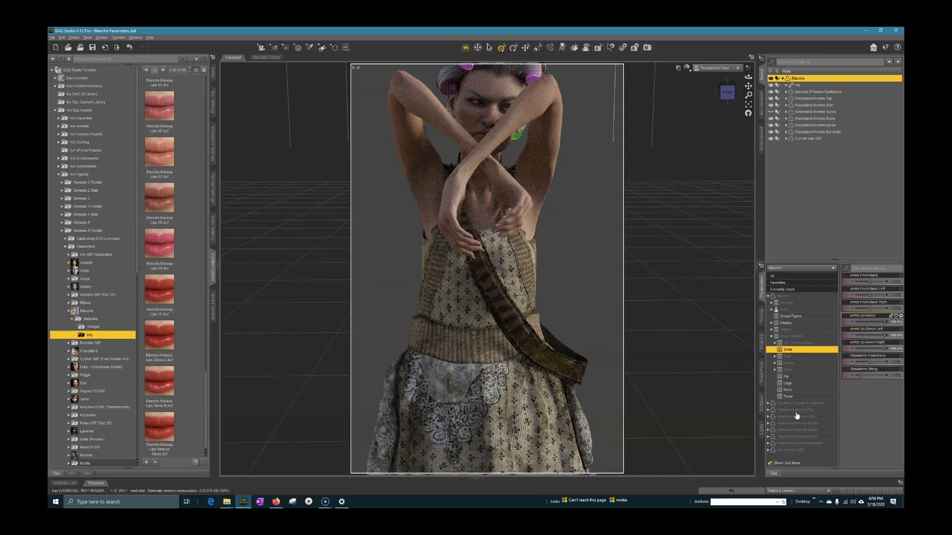
{"action": "key", "text": "ctrl+z"}
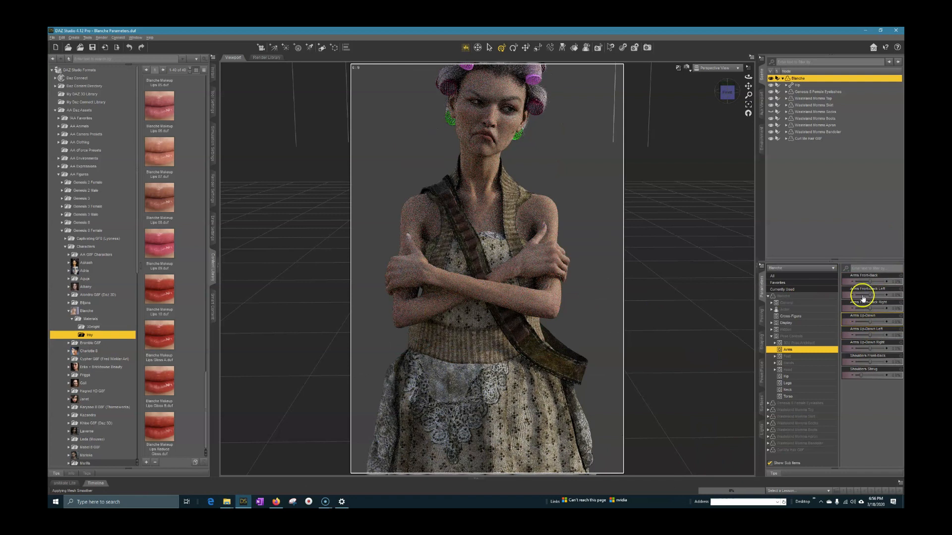
{"action": "left_click", "coordinate": [800, 364]}
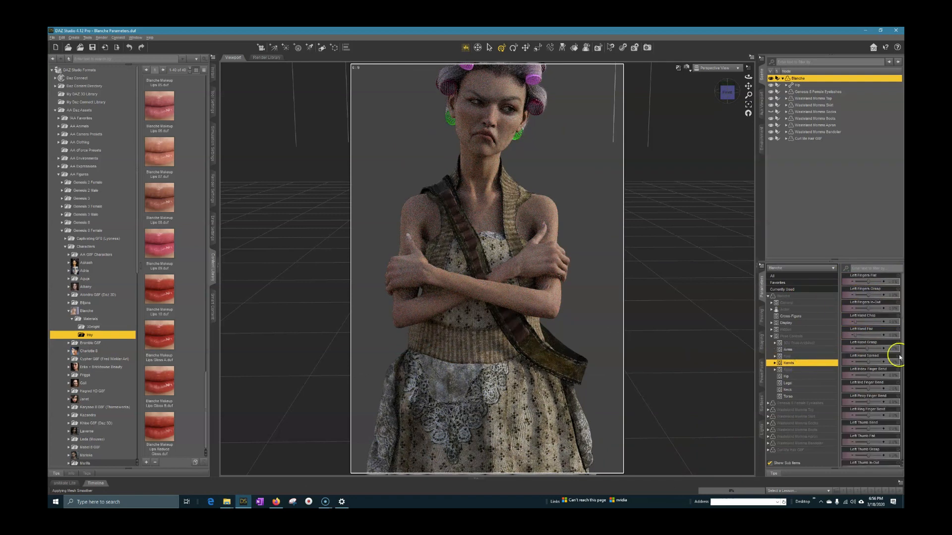
{"action": "left_click", "coordinate": [771, 337]}
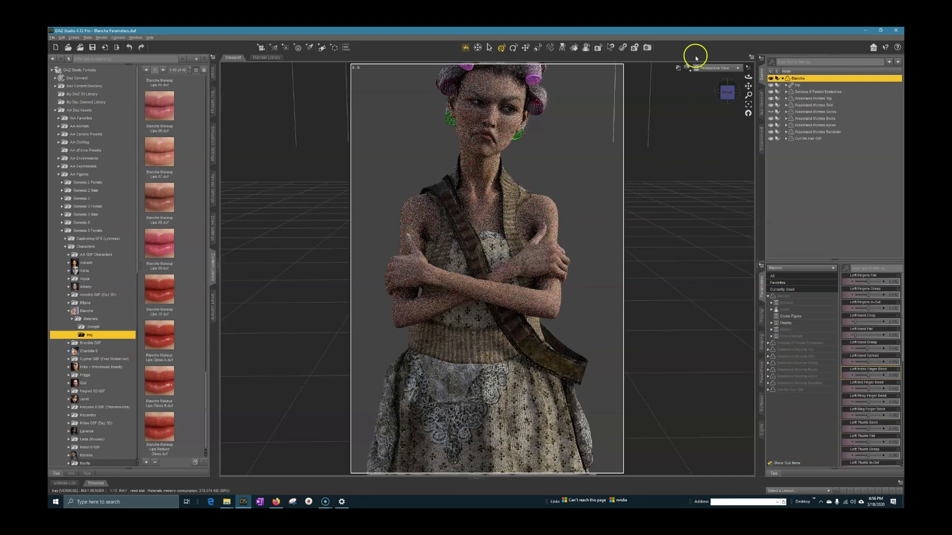
Switch the viewport from the Iray preview to a textured shaded display and view the figure's crossed arms from the side.
{"action": "left_click", "coordinate": [687, 68]}
{"action": "left_click", "coordinate": [685, 130]}
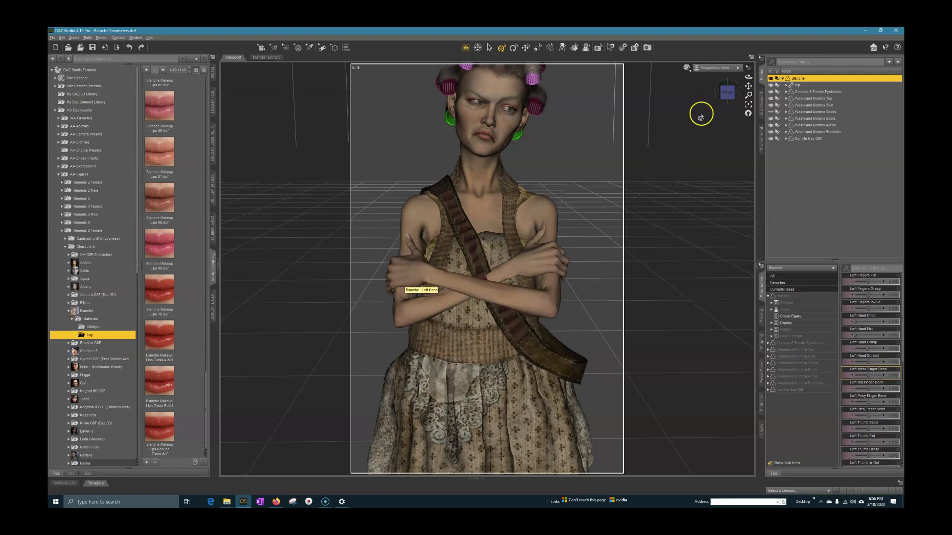
{"action": "left_click_drag", "start_coordinate": [748, 77], "coordinate": [784, 55]}
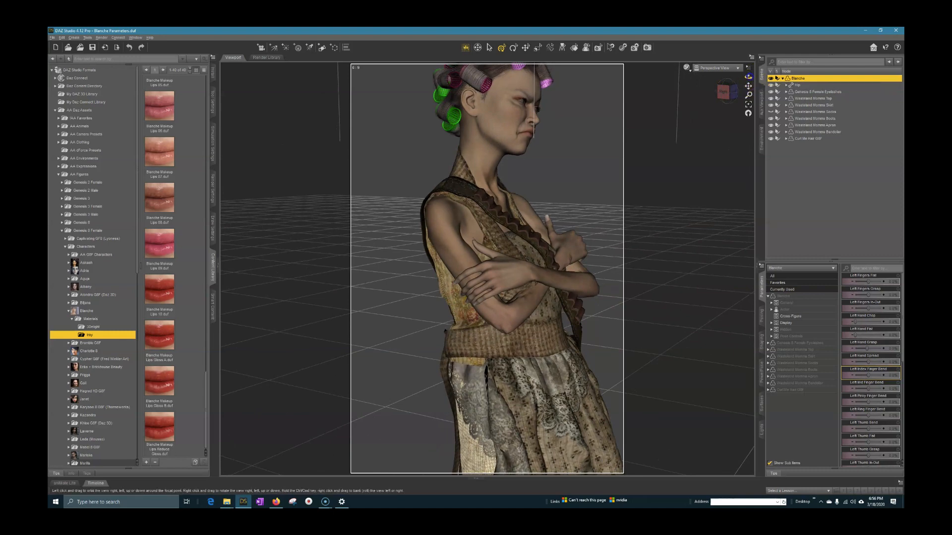
{"action": "left_click_drag", "start_coordinate": [747, 78], "coordinate": [572, 220]}
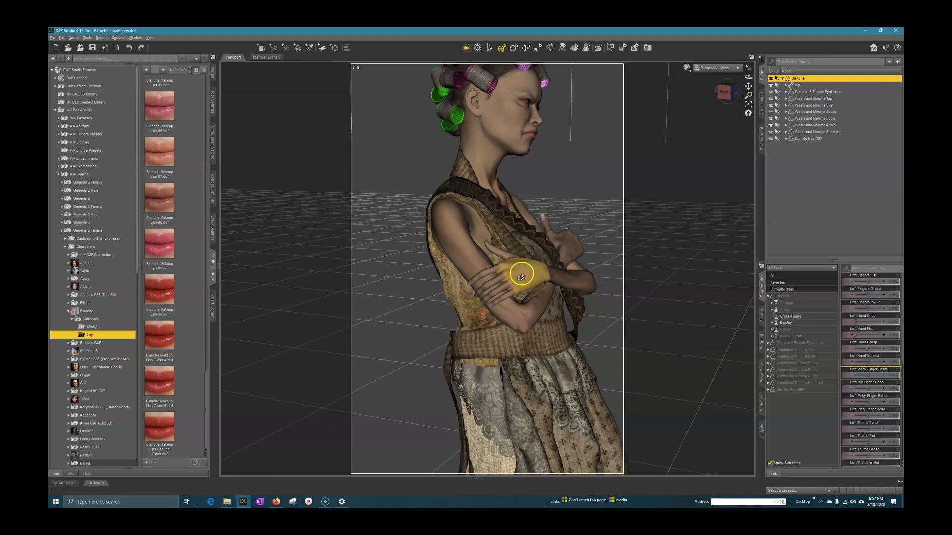
Pull Blanche's hands slightly away from the arms directly in the viewport and check the pose from the front.
{"action": "left_click_drag", "start_coordinate": [527, 276], "coordinate": [536, 281]}
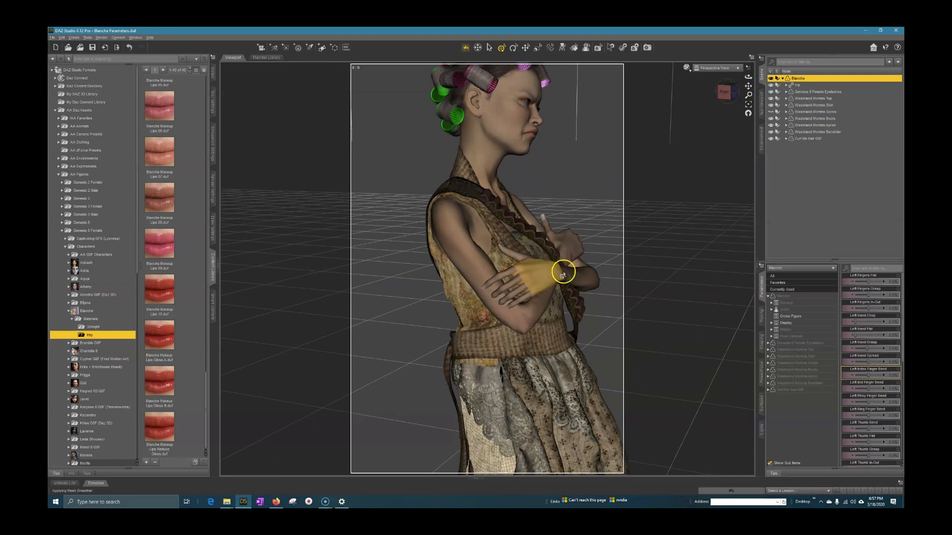
{"action": "left_click_drag", "start_coordinate": [574, 253], "coordinate": [581, 255]}
{"action": "left_click_drag", "start_coordinate": [748, 77], "coordinate": [624, 217]}
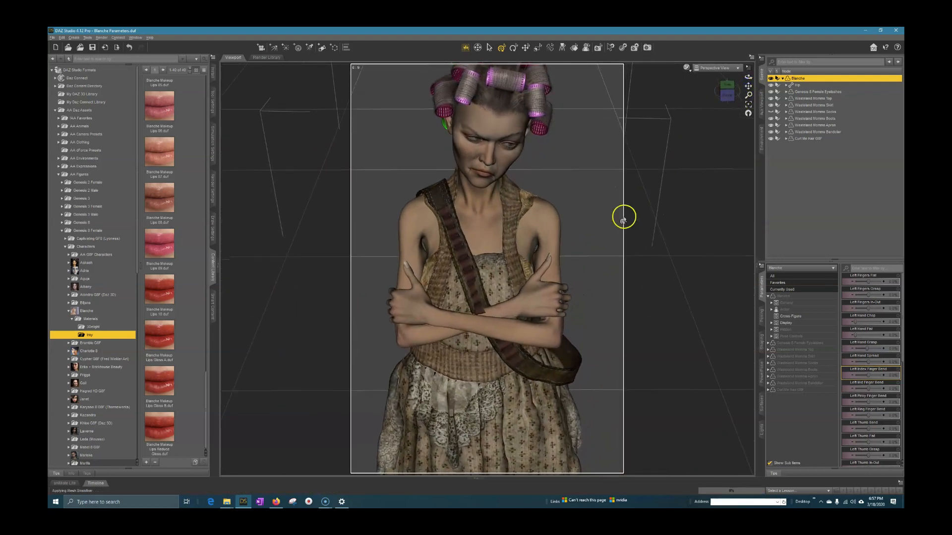
Reposition Blanche's hands on her crossed arms directly in the viewport while viewing her from above.
{"action": "left_click_drag", "start_coordinate": [747, 77], "coordinate": [737, 131]}
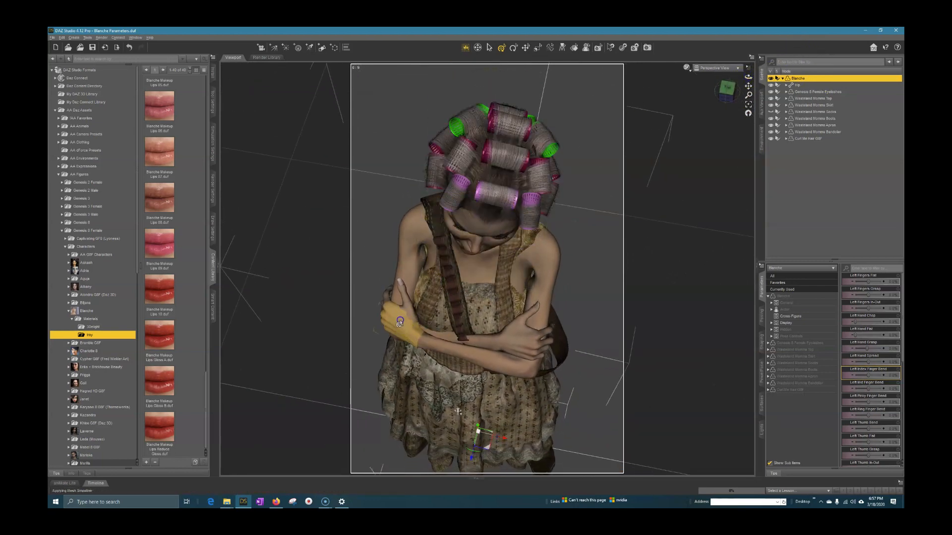
{"action": "left_click_drag", "start_coordinate": [400, 322], "coordinate": [398, 328]}
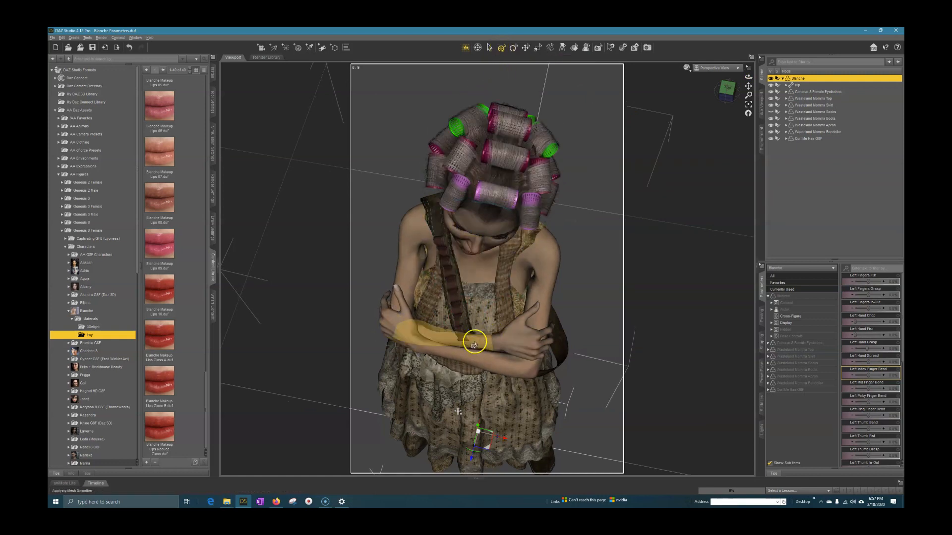
{"action": "left_click_drag", "start_coordinate": [521, 346], "coordinate": [519, 345]}
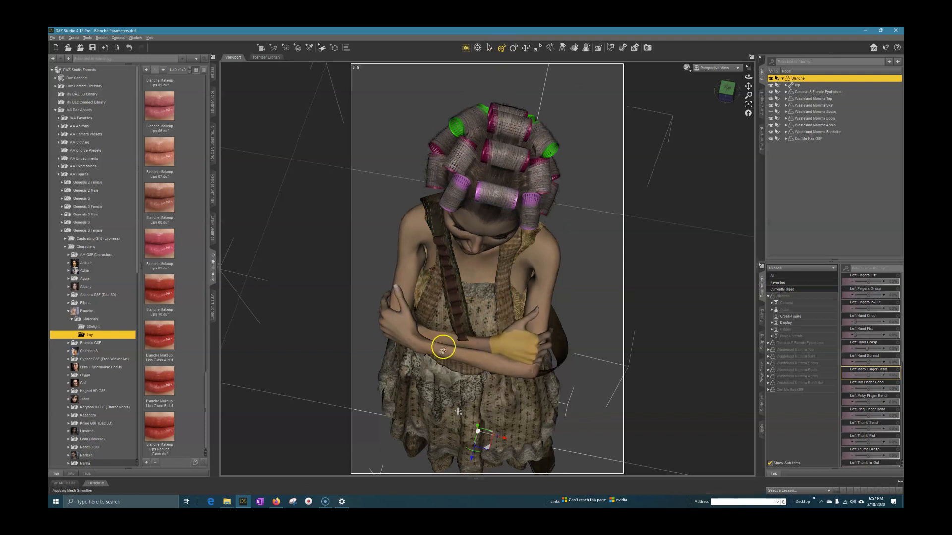
{"action": "left_click_drag", "start_coordinate": [401, 337], "coordinate": [401, 340]}
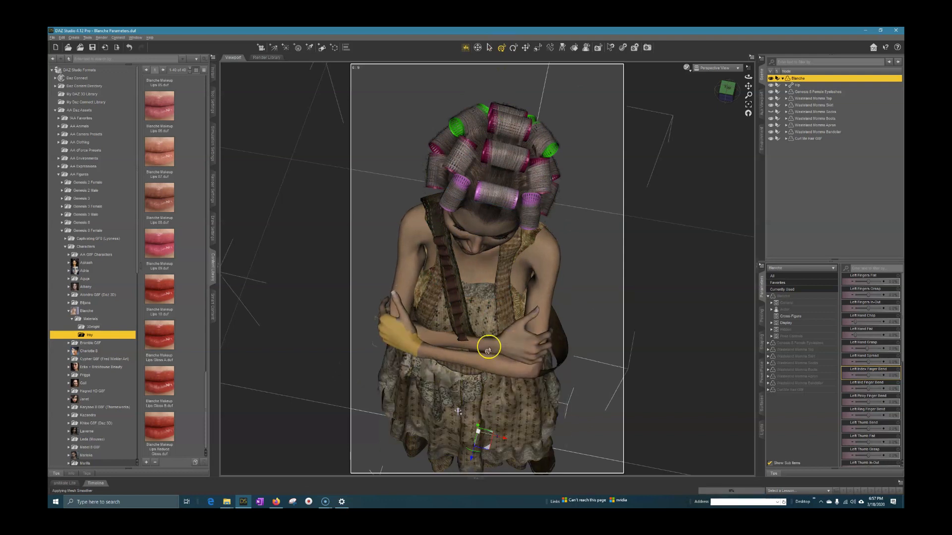
{"action": "left_click_drag", "start_coordinate": [488, 349], "coordinate": [510, 346]}
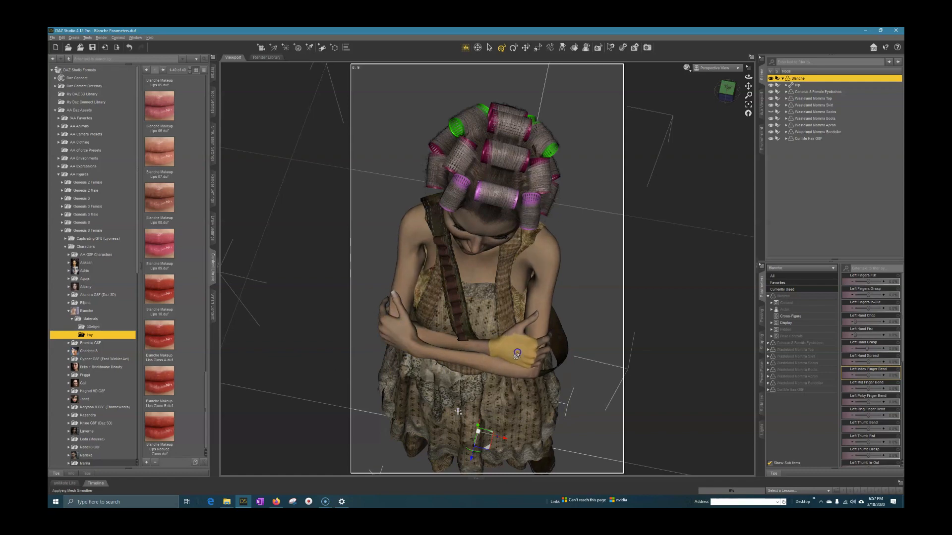
{"action": "left_click_drag", "start_coordinate": [748, 77], "coordinate": [738, 97]}
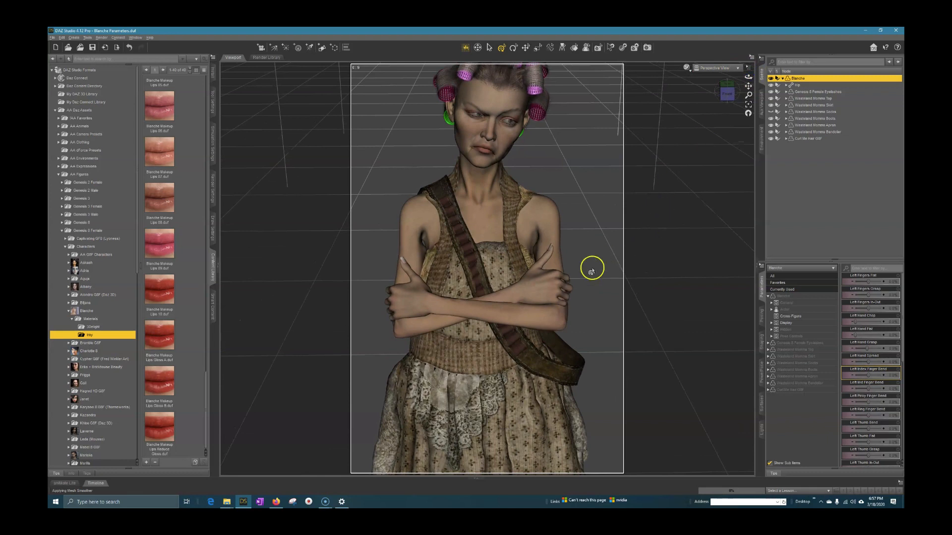
Fine-tune the right hand and lower the left hand slightly on the crossed arms directly in the viewport.
{"action": "left_click", "coordinate": [534, 296]}
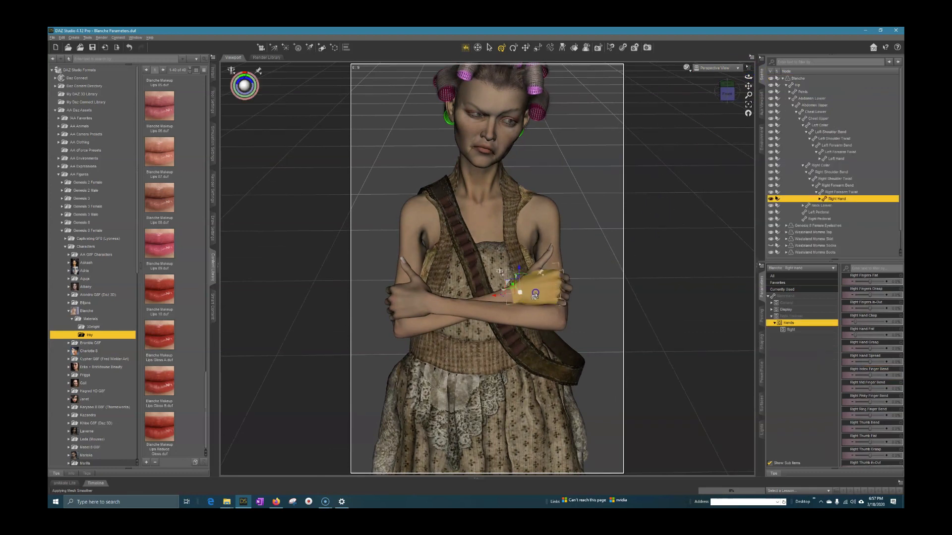
{"action": "left_click_drag", "start_coordinate": [535, 296], "coordinate": [534, 293]}
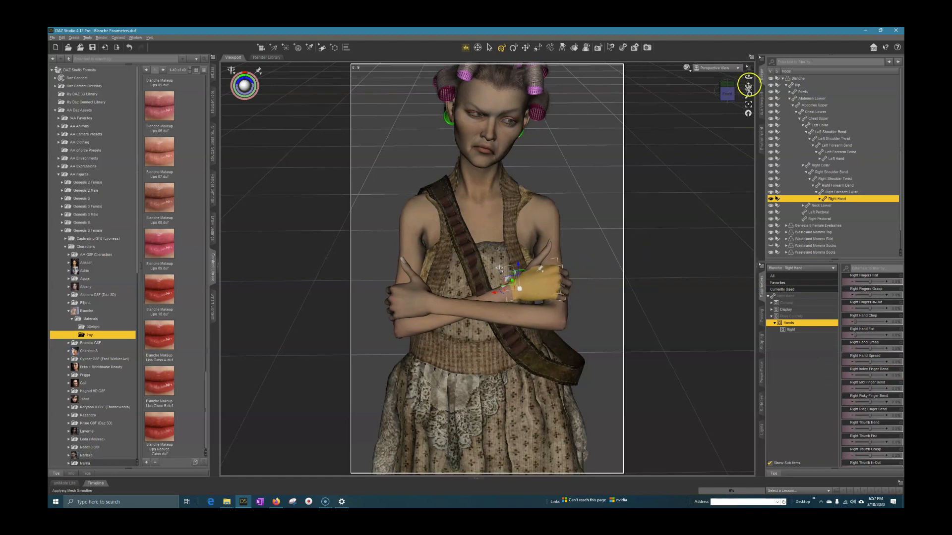
{"action": "left_click_drag", "start_coordinate": [748, 82], "coordinate": [748, 114]}
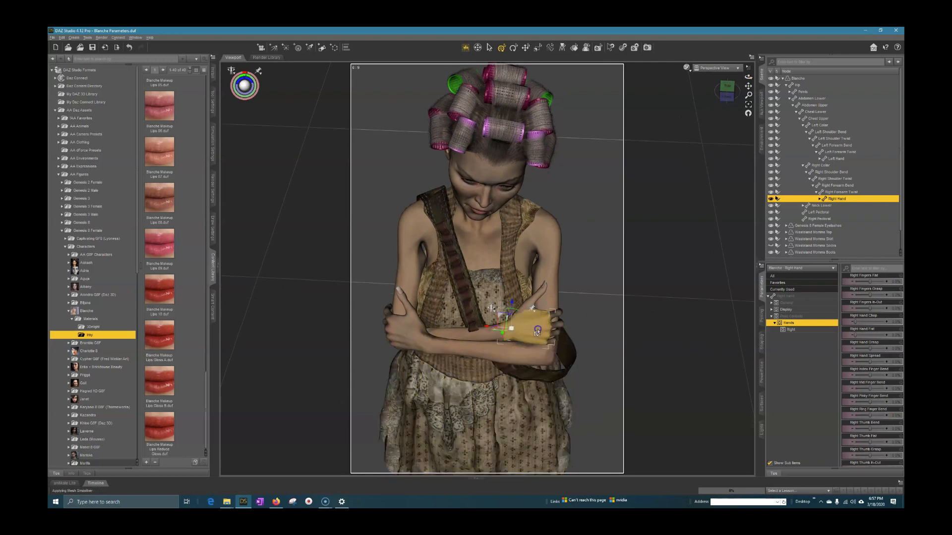
{"action": "left_click_drag", "start_coordinate": [537, 333], "coordinate": [537, 337]}
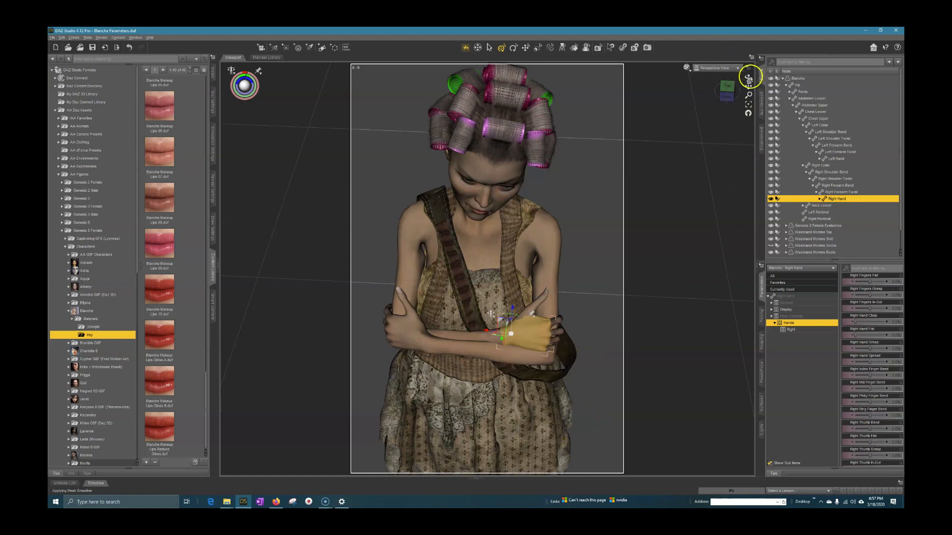
{"action": "left_click", "coordinate": [749, 77]}
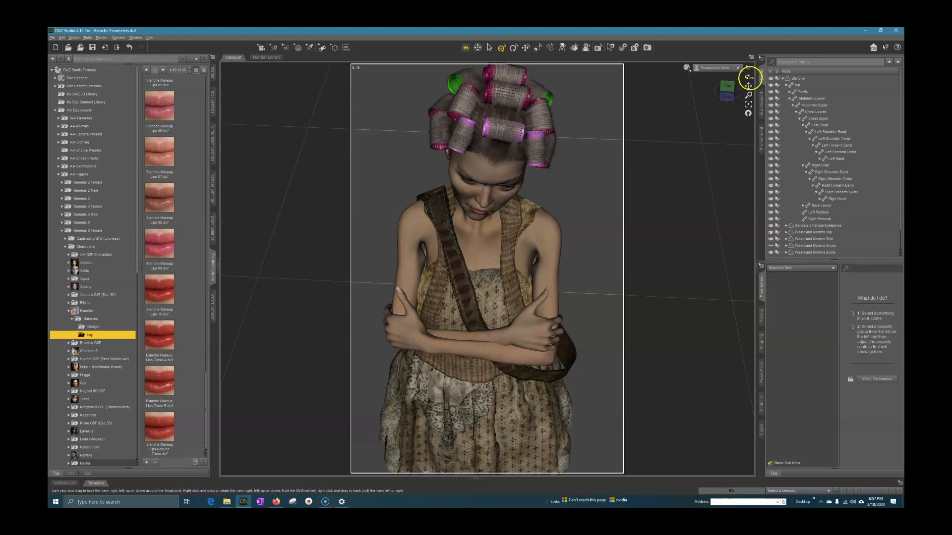
{"action": "left_click_drag", "start_coordinate": [747, 79], "coordinate": [749, 78]}
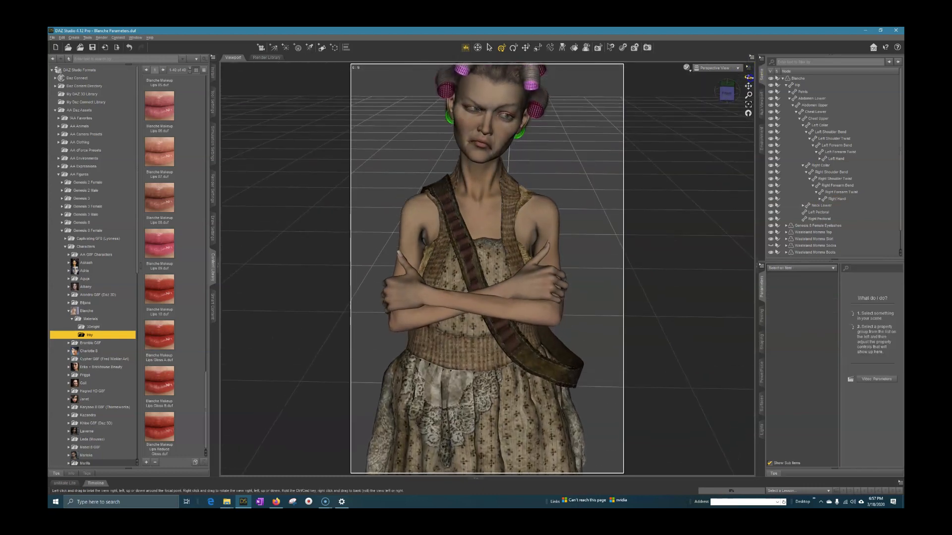
{"action": "left_click_drag", "start_coordinate": [425, 297], "coordinate": [425, 308]}
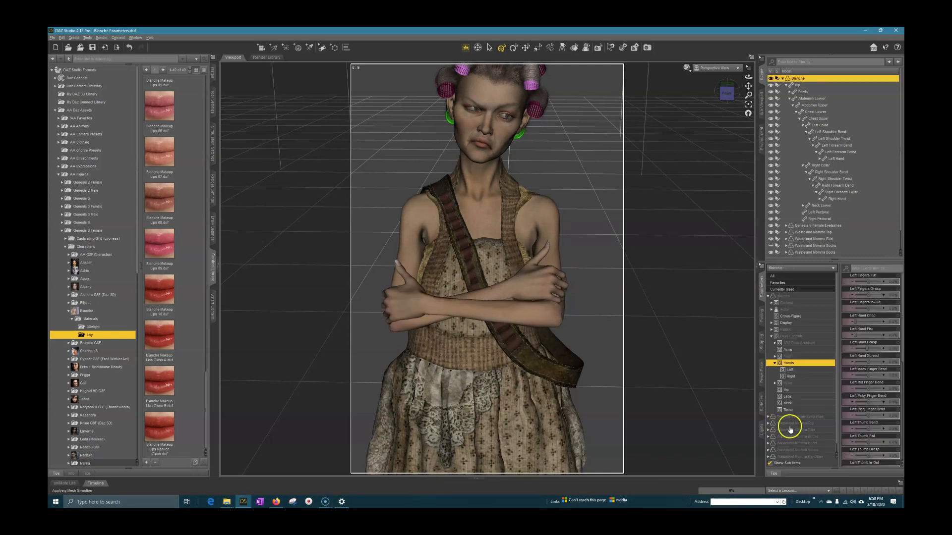
Examine the Wasteland Momma Top's General and Display parameter groups under Blanche.
{"action": "left_click", "coordinate": [788, 424]}
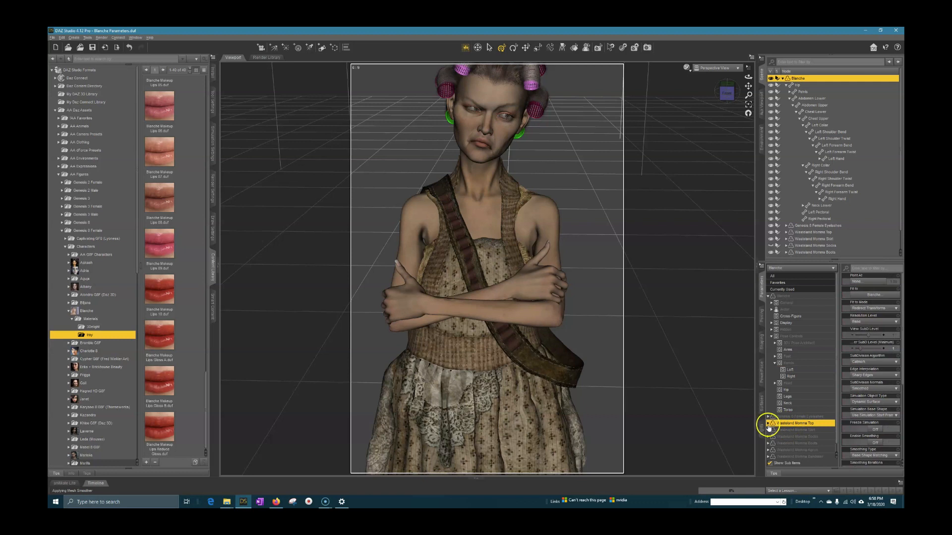
{"action": "scroll", "coordinate": [788, 411], "scroll_direction": "down", "scroll_amount": 1}
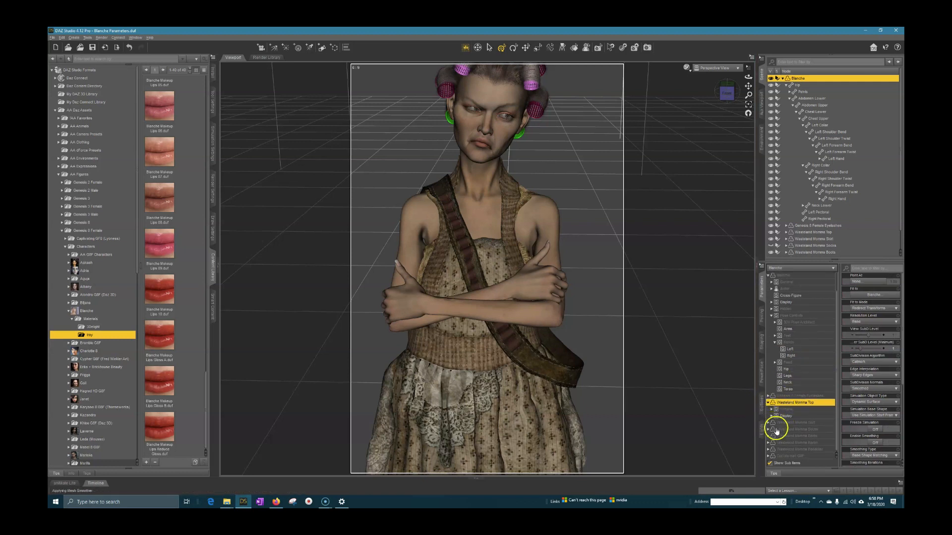
{"action": "left_click", "coordinate": [770, 410]}
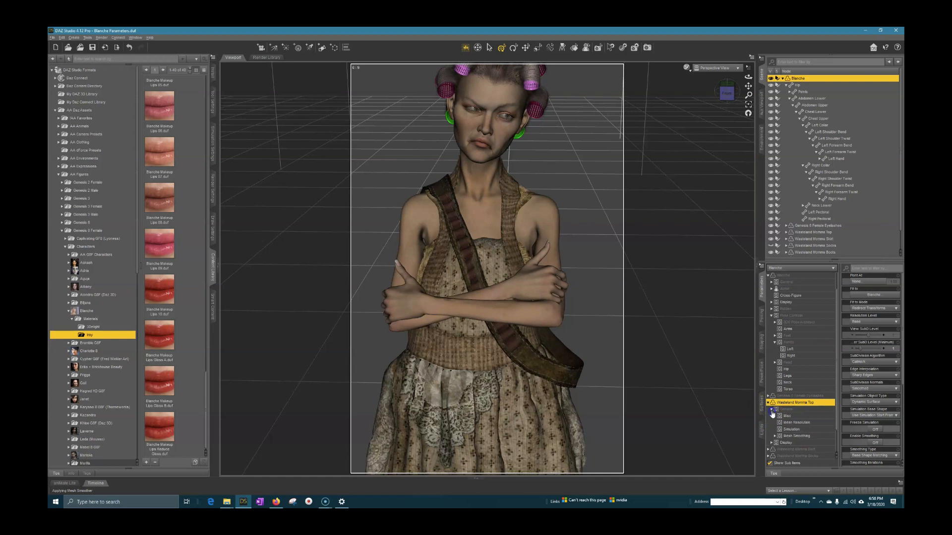
{"action": "left_click", "coordinate": [771, 409]}
{"action": "left_click", "coordinate": [771, 416]}
{"action": "left_click", "coordinate": [771, 416]}
Expand the Wasteland Momma Skirt's parameter groups and show its Actor fit morphs.
{"action": "left_click", "coordinate": [778, 423]}
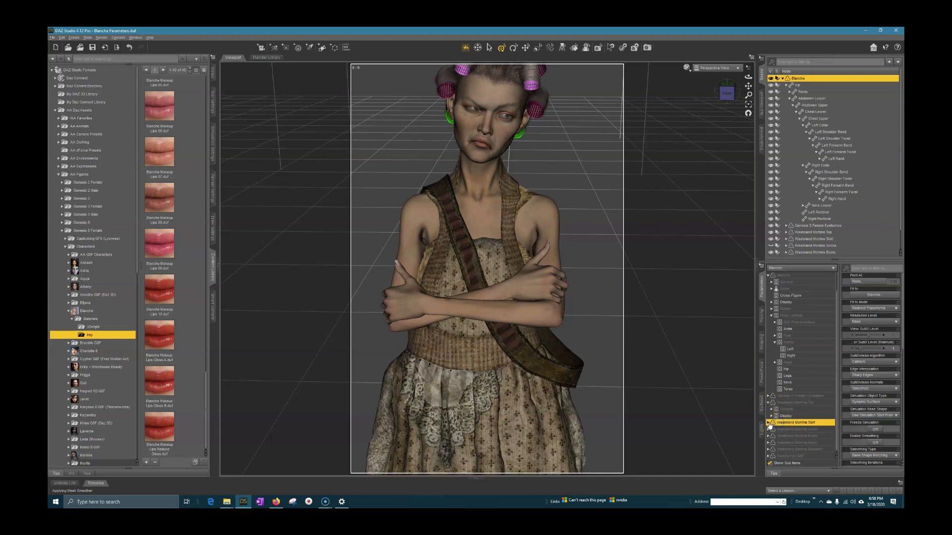
{"action": "left_click", "coordinate": [769, 423]}
{"action": "scroll", "coordinate": [783, 434], "scroll_direction": "down", "scroll_amount": 1}
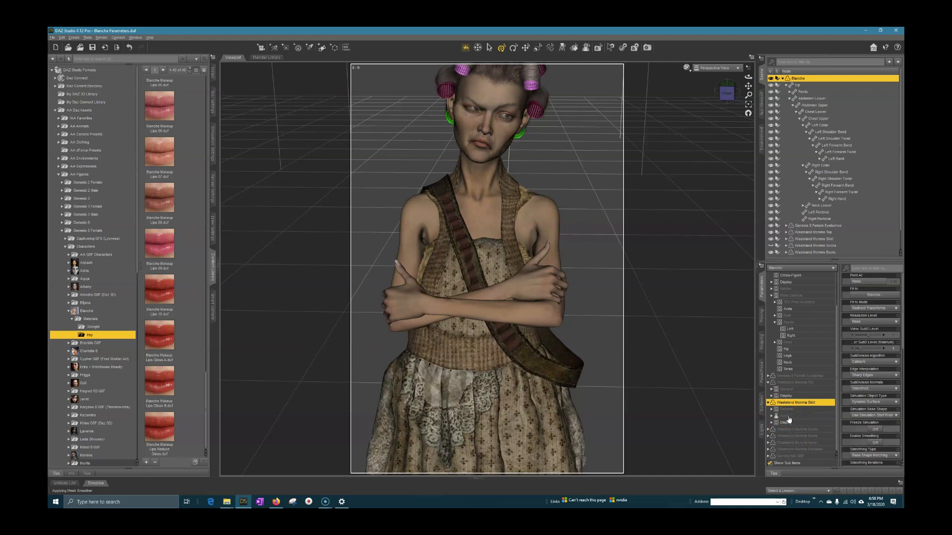
{"action": "left_click", "coordinate": [788, 416]}
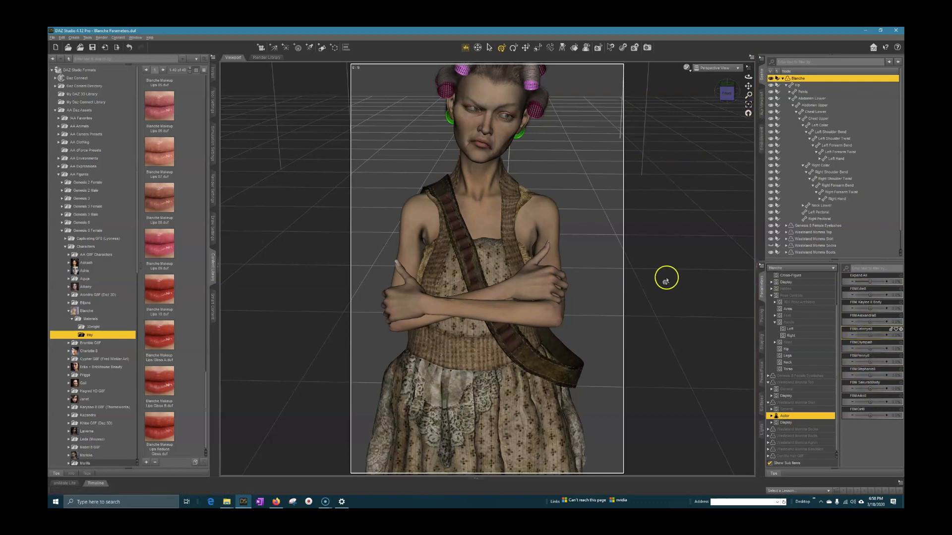
Try a negative FitAlexandra8 value on the skirt and undo the change.
{"action": "left_click_drag", "start_coordinate": [748, 84], "coordinate": [748, 99]}
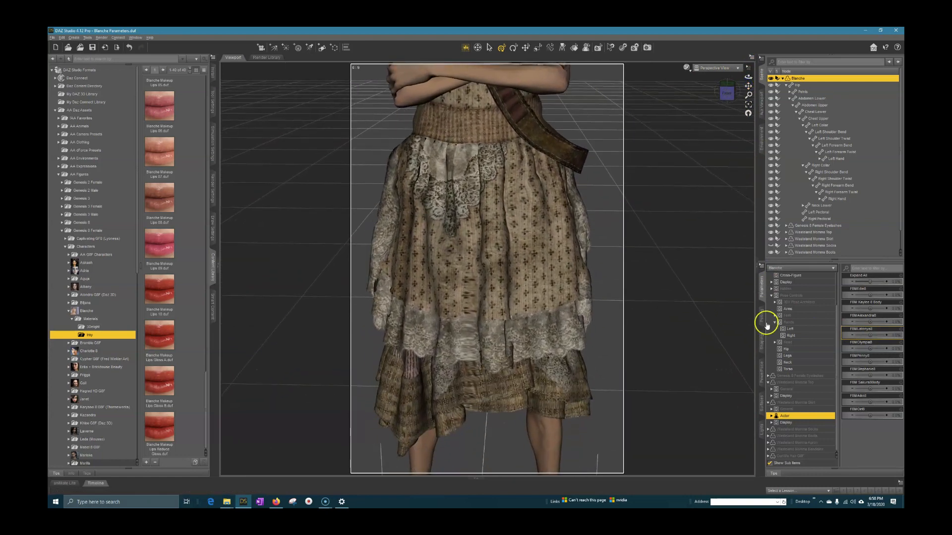
{"action": "left_click_drag", "start_coordinate": [868, 323], "coordinate": [869, 322]}
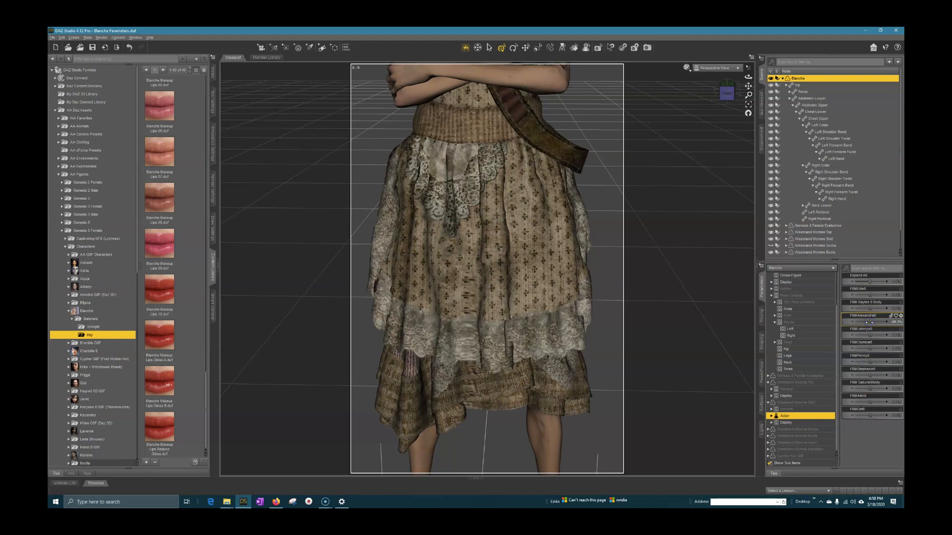
{"action": "key", "text": "ctrl+z"}
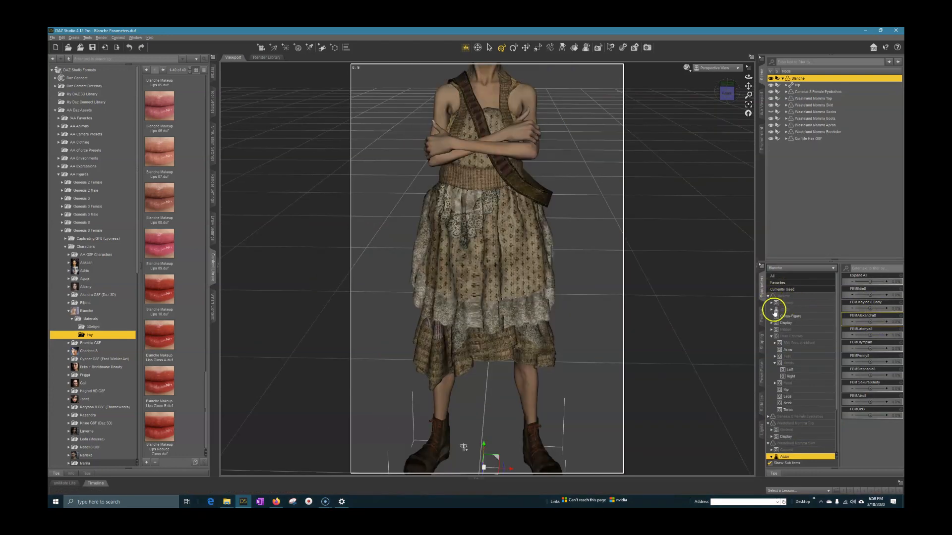
Collapse the Pose Controls, Blanche and Wasteland Momma Skirt groups in the Parameters pane.
{"action": "left_click", "coordinate": [771, 338]}
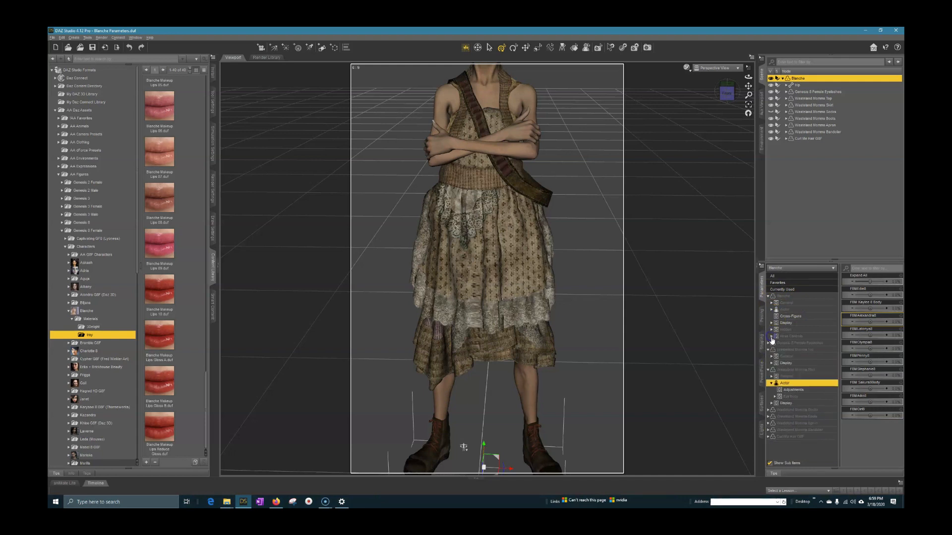
{"action": "left_click", "coordinate": [768, 297]}
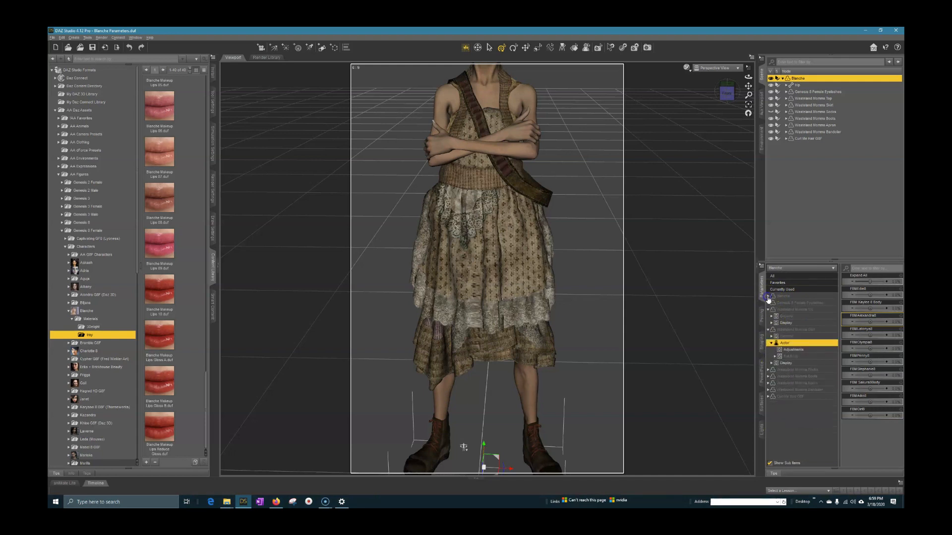
{"action": "left_click", "coordinate": [768, 330]}
{"action": "left_click", "coordinate": [786, 378]}
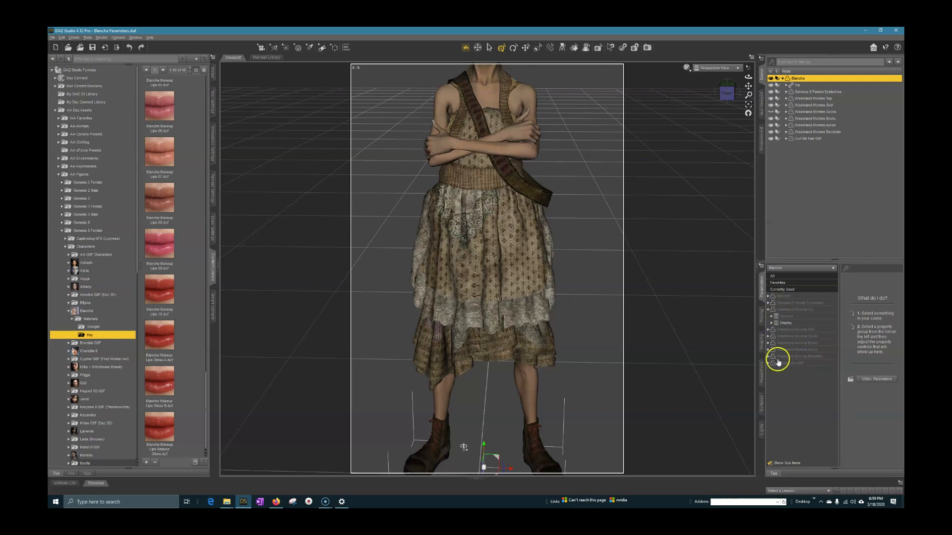
Show all parameters of Blanche and browse from the transforms down to the body morphs.
{"action": "left_click", "coordinate": [783, 276]}
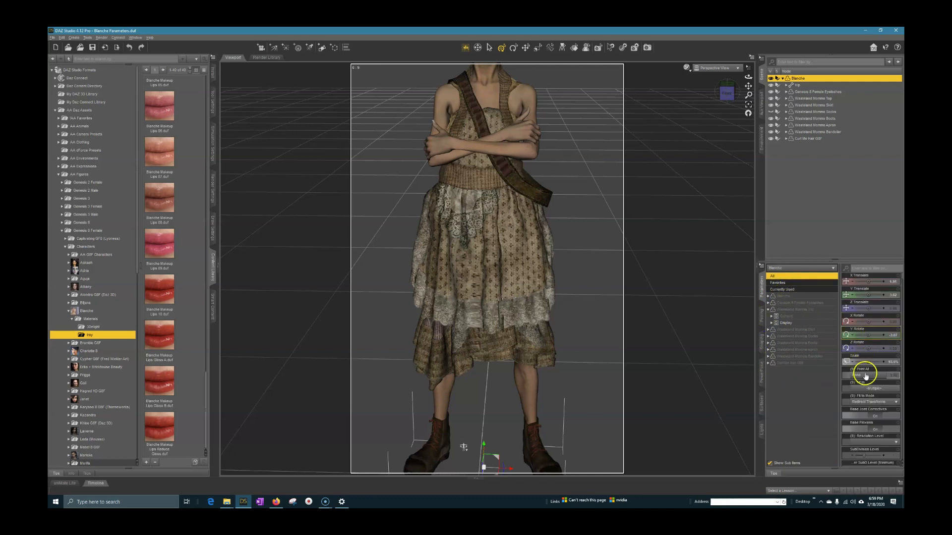
{"action": "scroll", "coordinate": [866, 377], "scroll_direction": "down", "scroll_amount": 15}
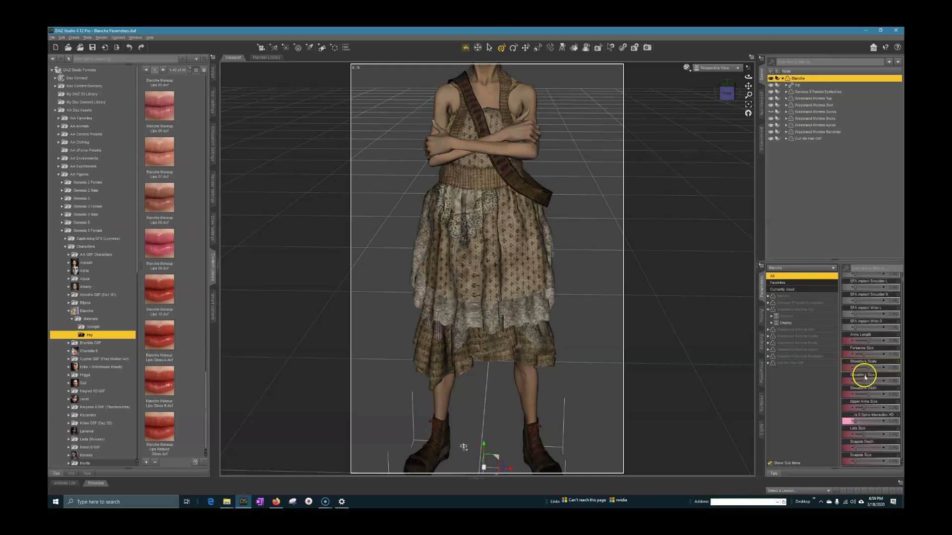
{"action": "scroll", "coordinate": [865, 378], "scroll_direction": "down", "scroll_amount": 5}
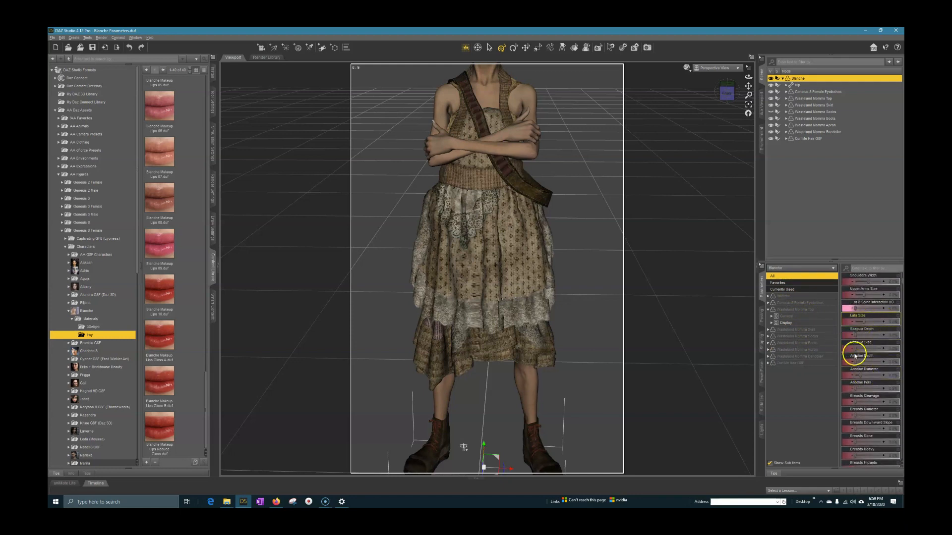
Review Blanche's Currently Used parameters, collapse the Wasteland Momma Top group, and view the whole figure.
{"action": "left_click_drag", "start_coordinate": [901, 287], "coordinate": [864, 270]}
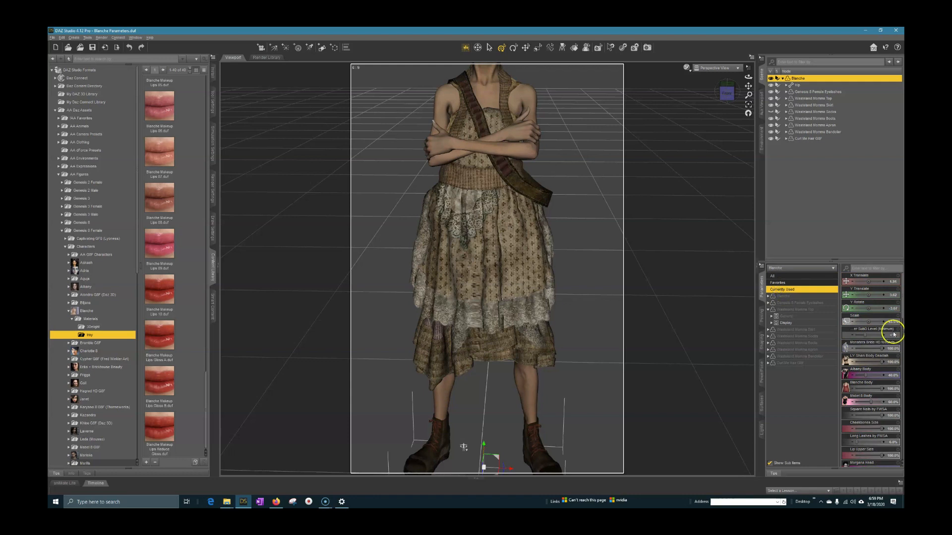
{"action": "scroll", "coordinate": [890, 327], "scroll_direction": "down", "scroll_amount": 5}
{"action": "left_click_drag", "start_coordinate": [902, 320], "coordinate": [902, 437]}
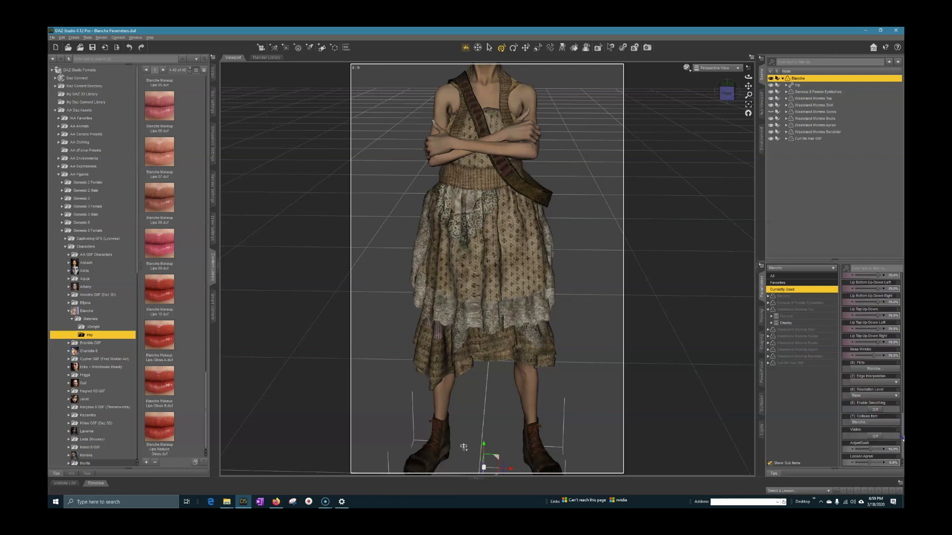
{"action": "left_click_drag", "start_coordinate": [902, 437], "coordinate": [902, 283]}
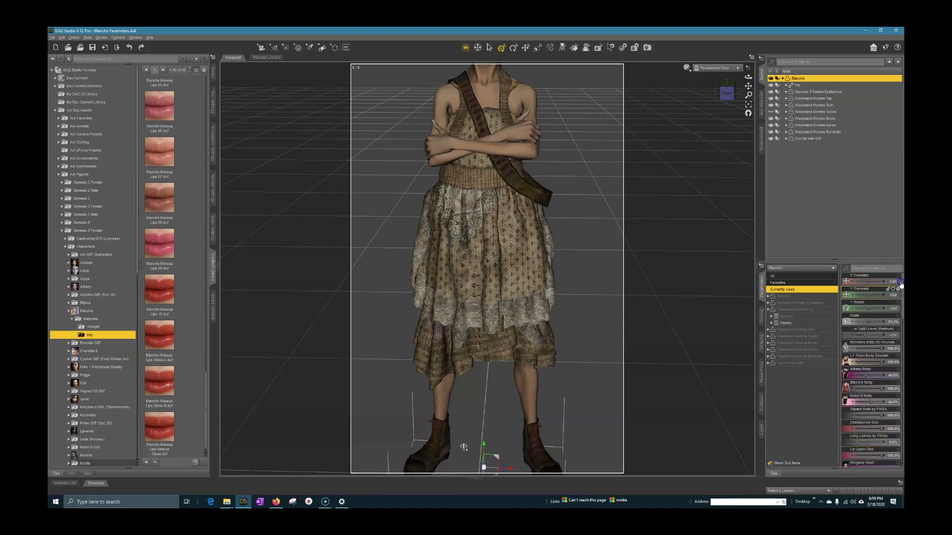
{"action": "left_click", "coordinate": [768, 309]}
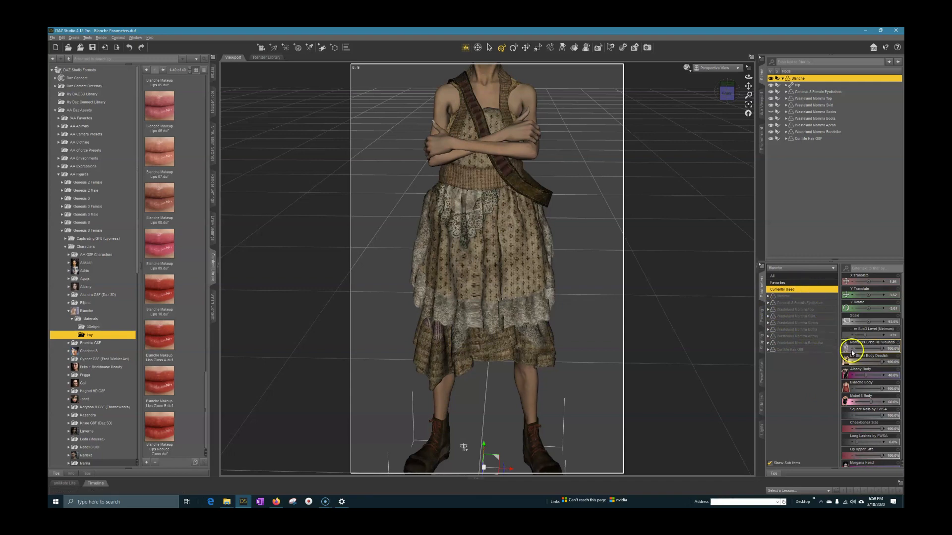
{"action": "left_click_drag", "start_coordinate": [748, 77], "coordinate": [748, 81]}
{"action": "scroll", "coordinate": [544, 347], "scroll_direction": "down", "scroll_amount": 2}
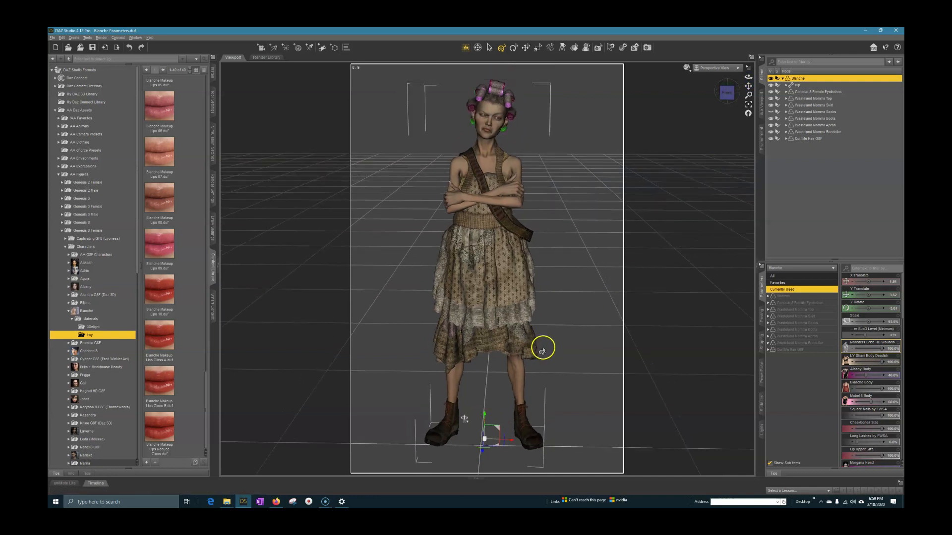